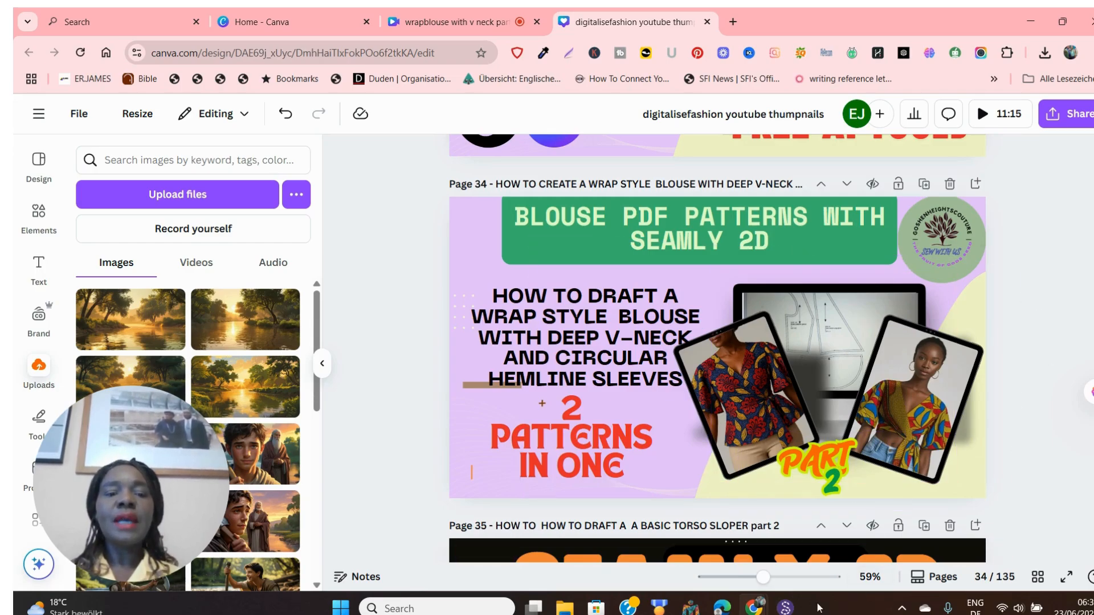
# Step: Switch to Seamly2D and open the draft block "back piece basic bodies size32-36" in draft mode
pyautogui.click(785, 608)
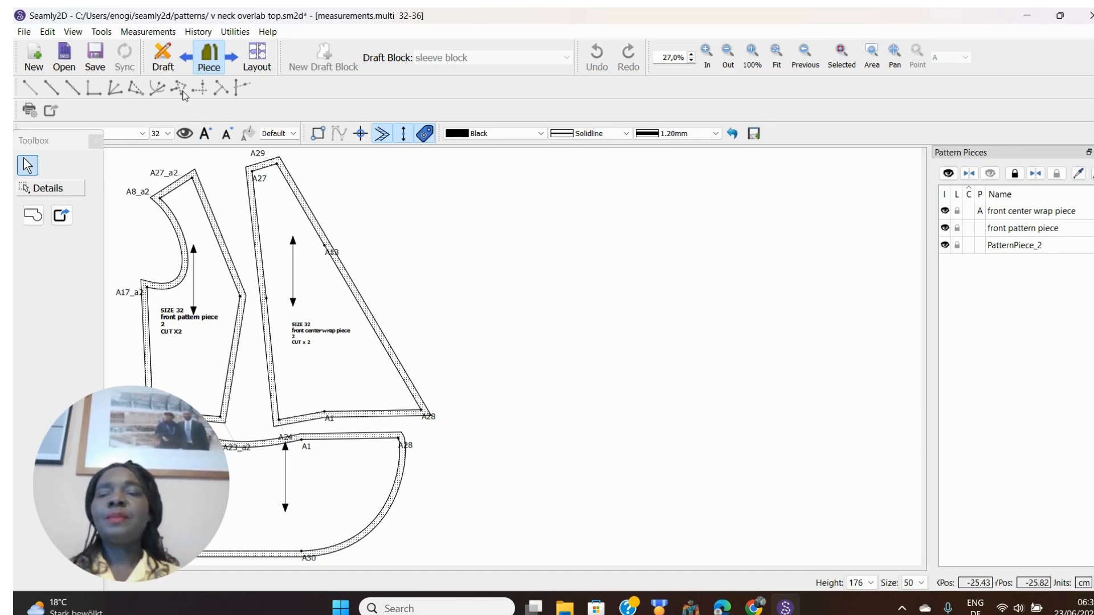
pyautogui.click(162, 60)
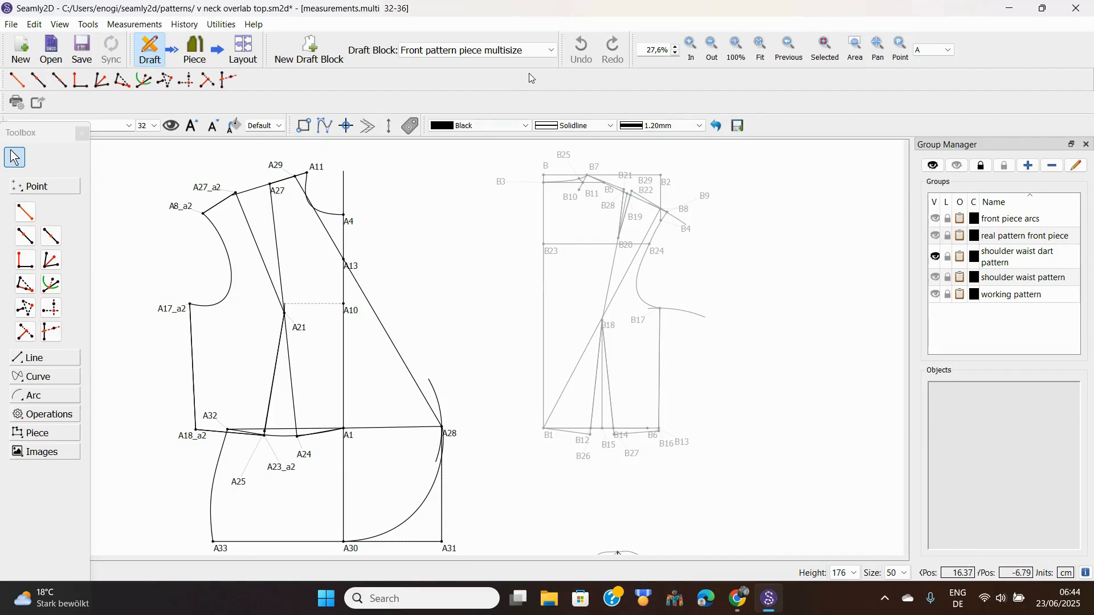
pyautogui.click(556, 54)
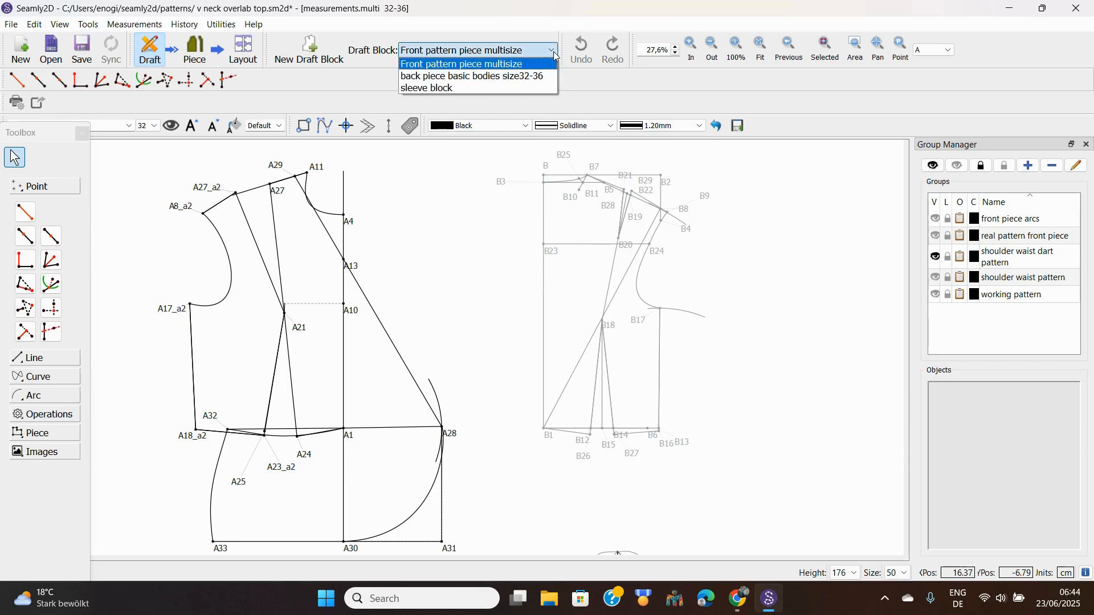
pyautogui.click(518, 77)
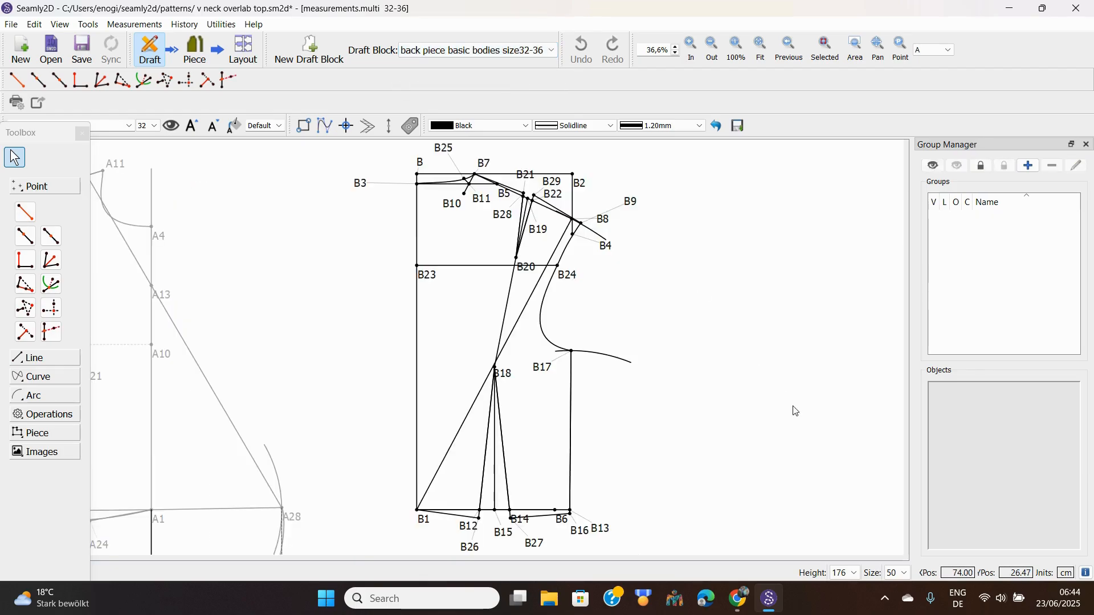
# Step: Preview the back piece draft at size 32 and at size 36
pyautogui.click(904, 575)
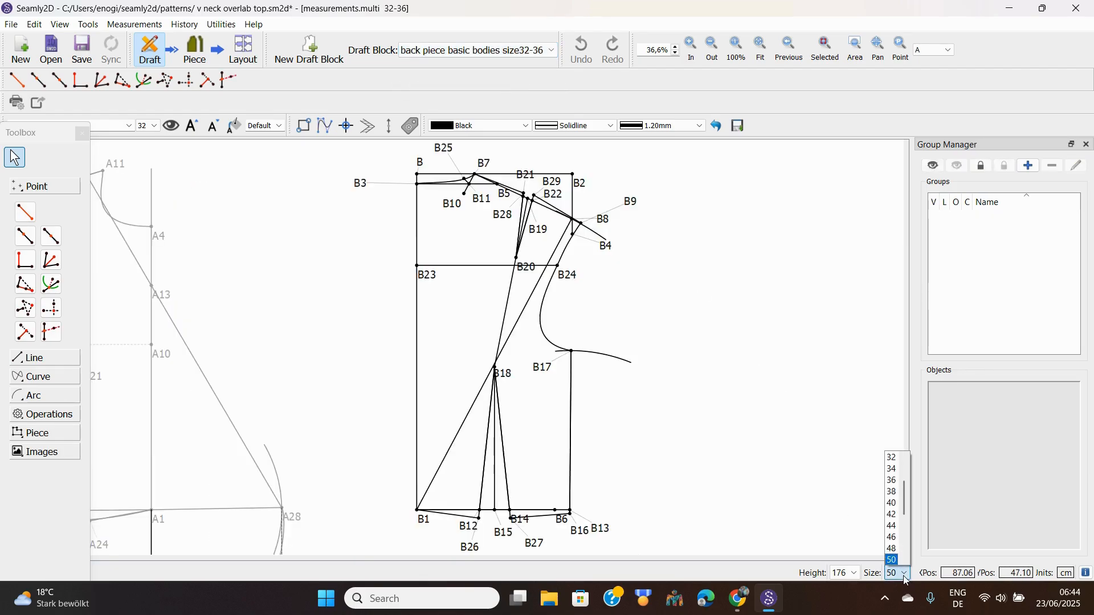
pyautogui.click(898, 459)
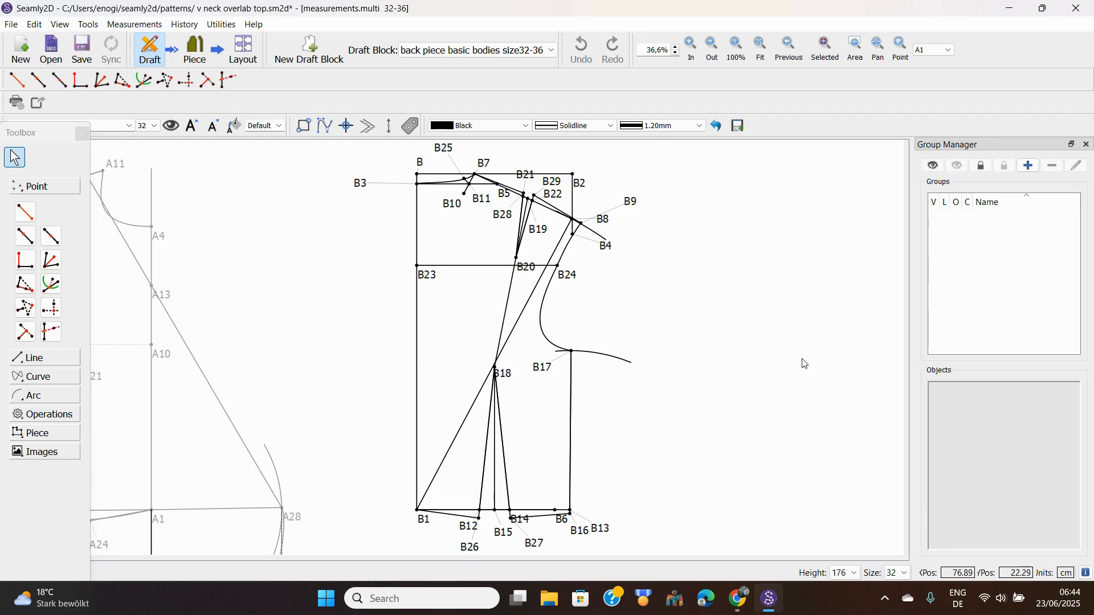
pyautogui.press('Down')
pyautogui.press('Down')
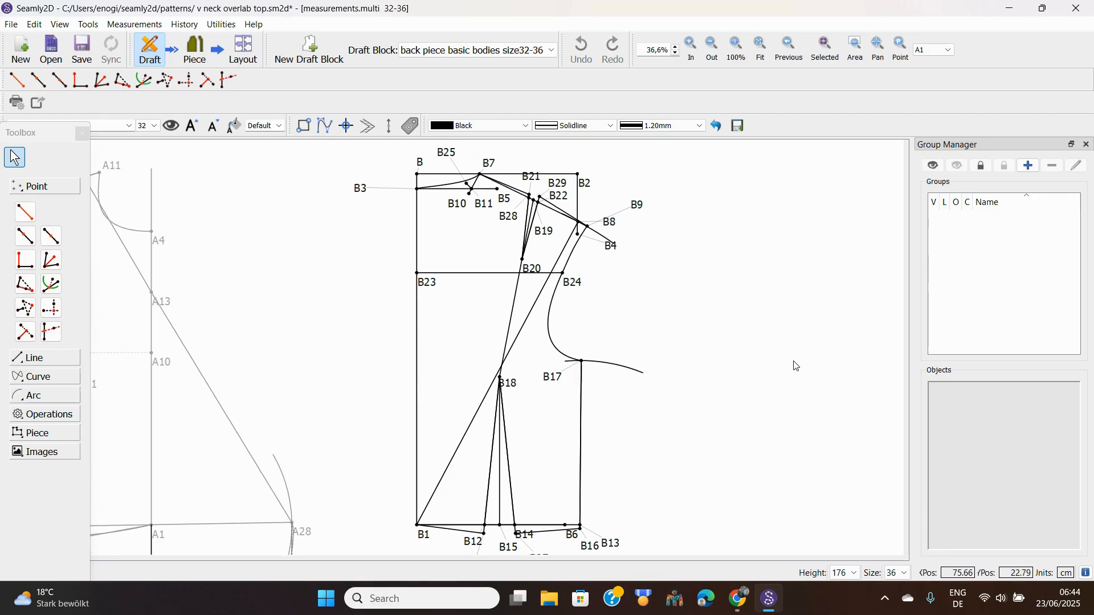
# Step: Reduce the pattern size step by step to 22
pyautogui.press('Up')
pyautogui.press('Up')
pyautogui.press('Up')
pyautogui.press('Up')
pyautogui.press('Up')
pyautogui.press('Up')
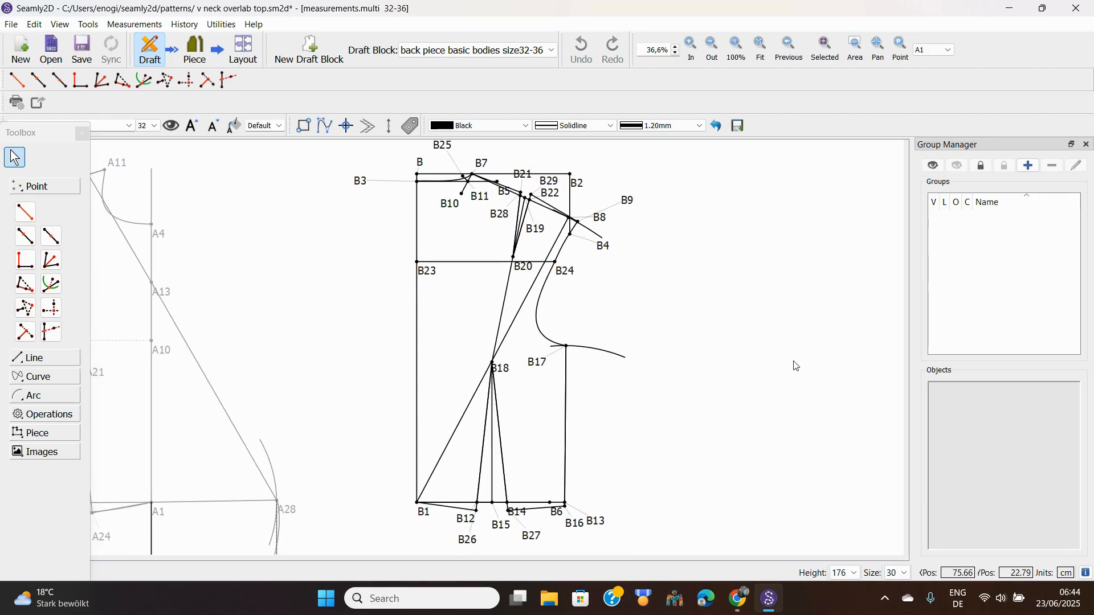
pyautogui.press('Up')
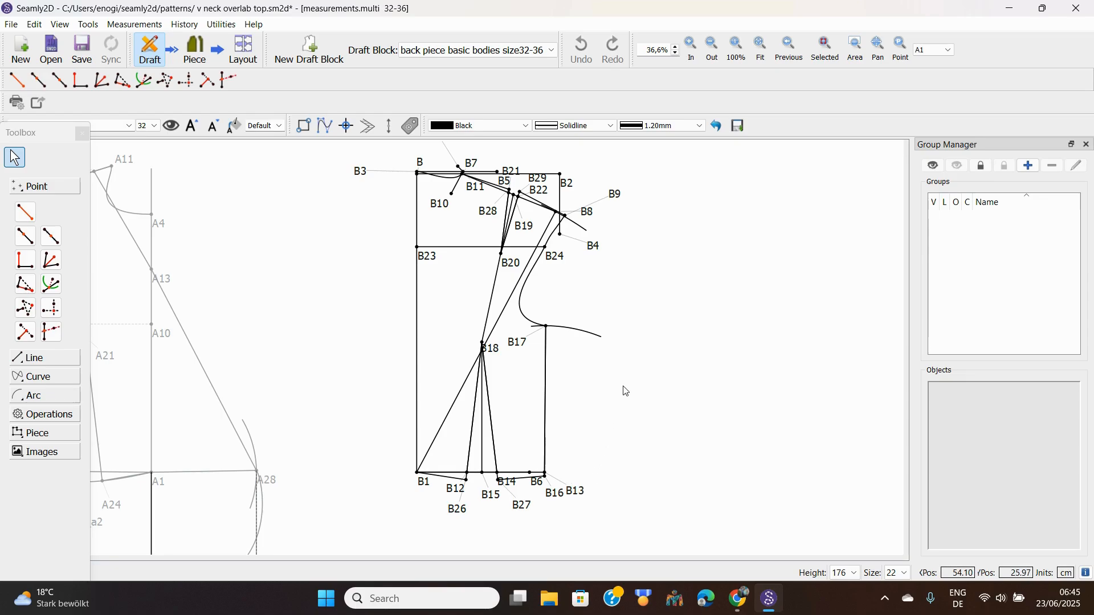
# Step: Place a length-and-angle point about 14.7 cm below B1 and set its angle to 270°
pyautogui.click(692, 47)
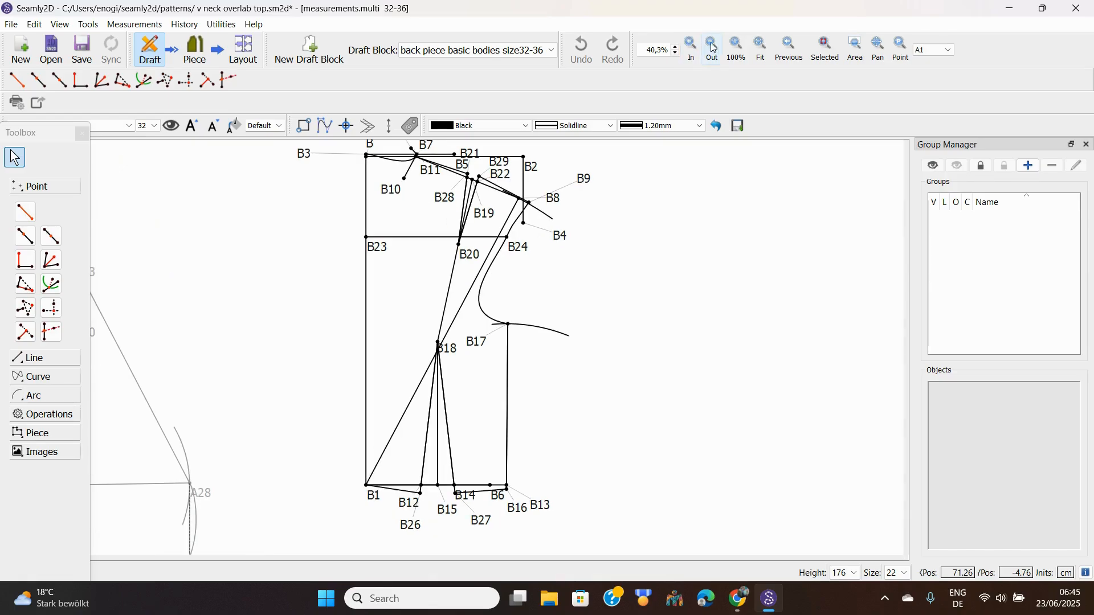
pyautogui.click(715, 45)
pyautogui.click(713, 45)
pyautogui.click(713, 46)
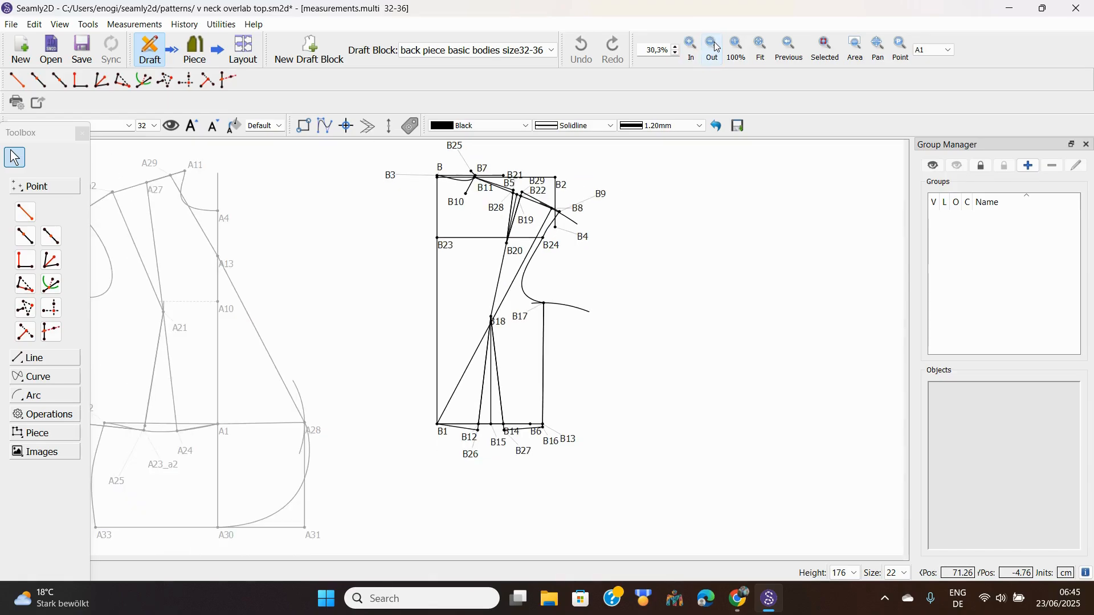
pyautogui.click(713, 46)
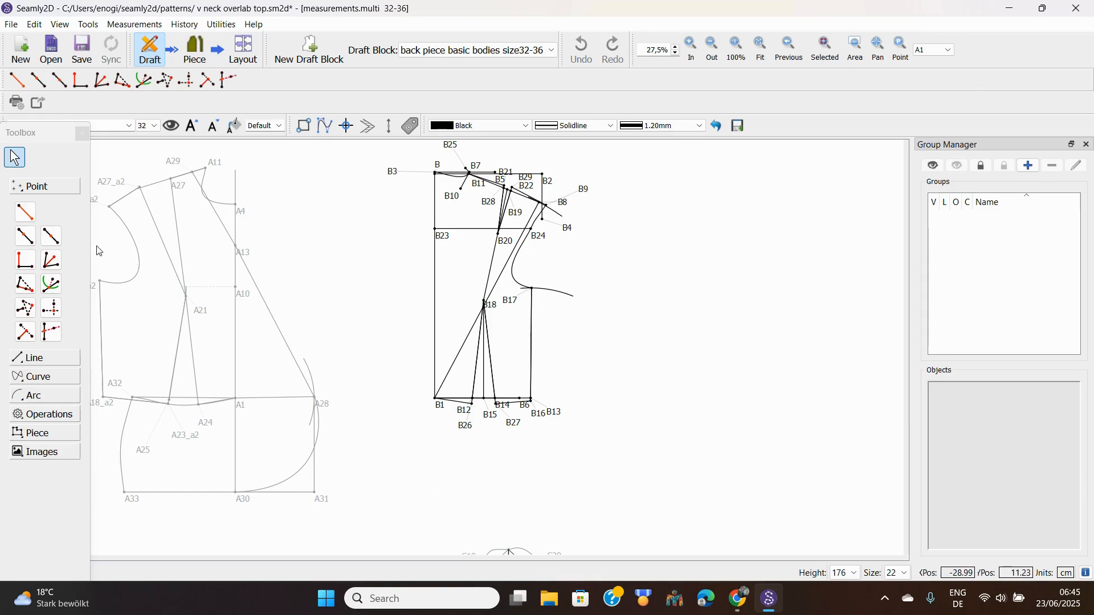
pyautogui.click(25, 212)
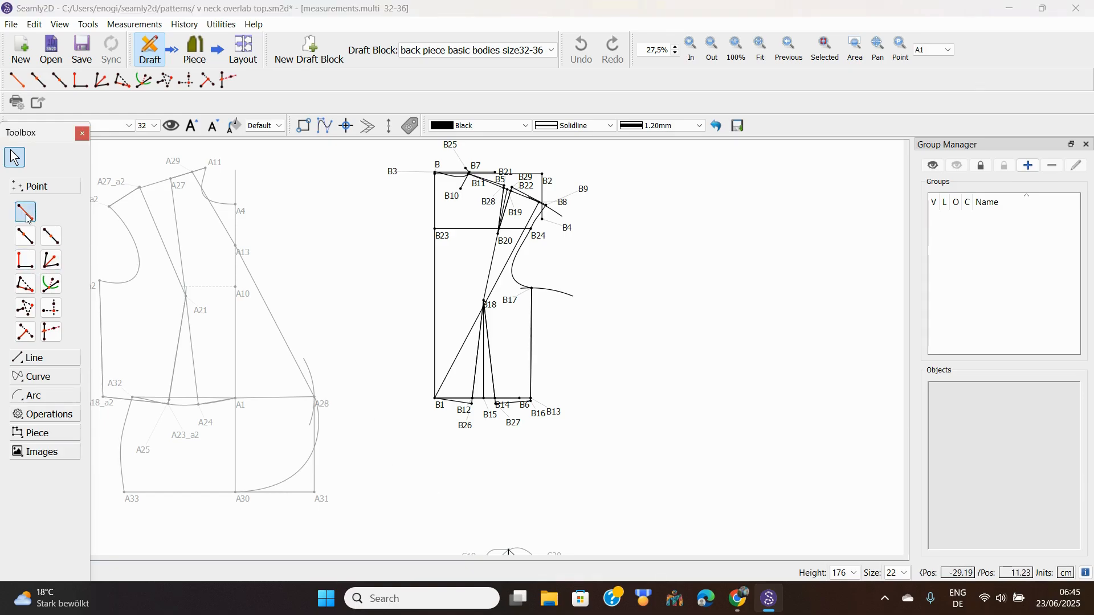
pyautogui.click(436, 402)
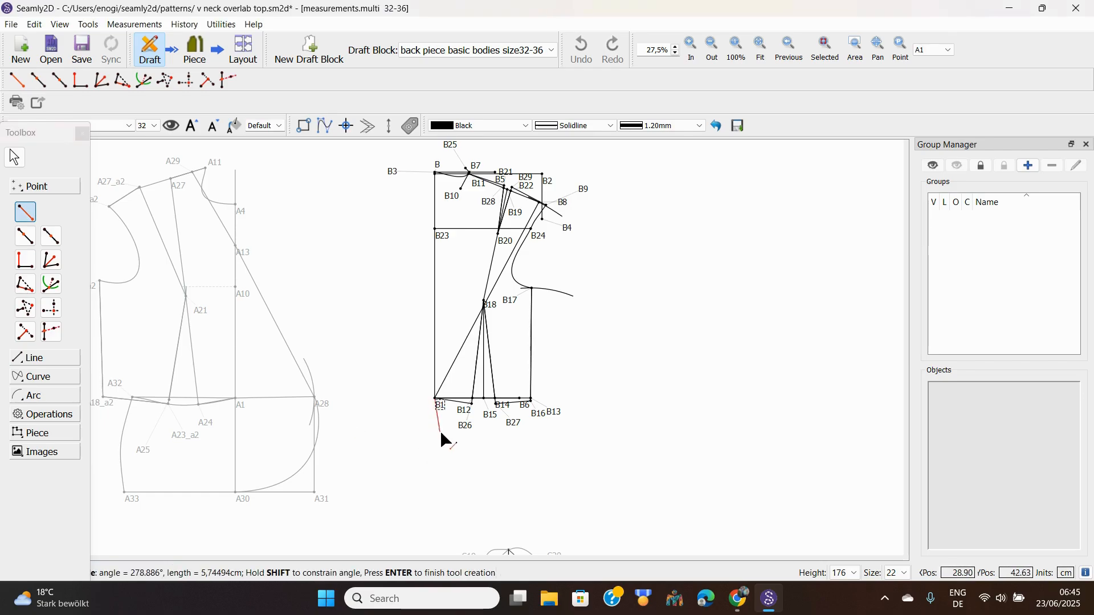
pyautogui.click(433, 486)
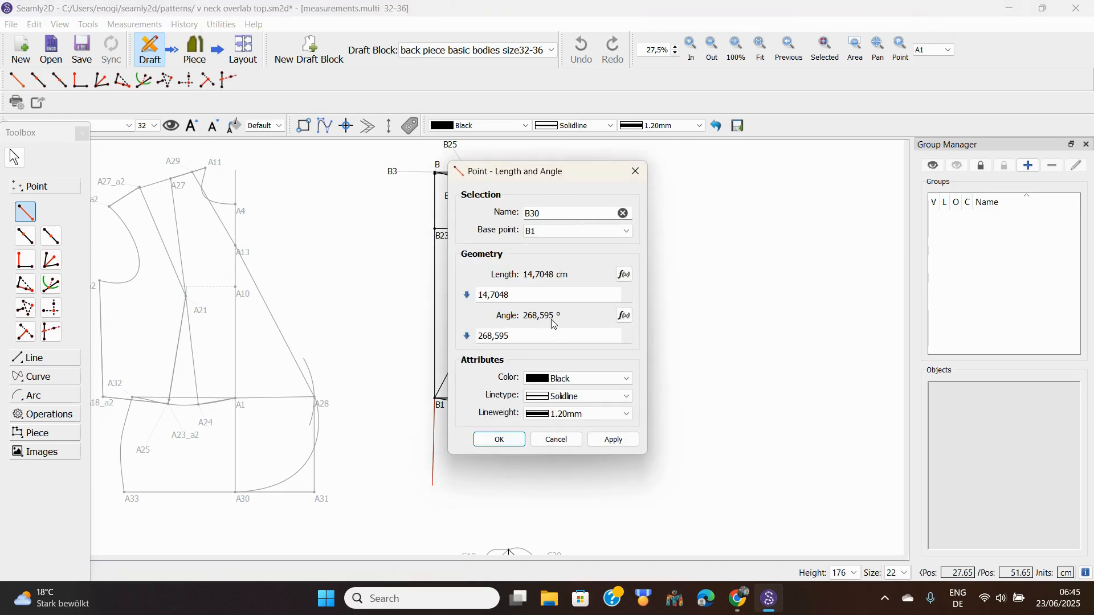
pyautogui.click(514, 337)
pyautogui.press('BackSpace')
pyautogui.press('BackSpace')
pyautogui.press('BackSpace')
pyautogui.press('BackSpace')
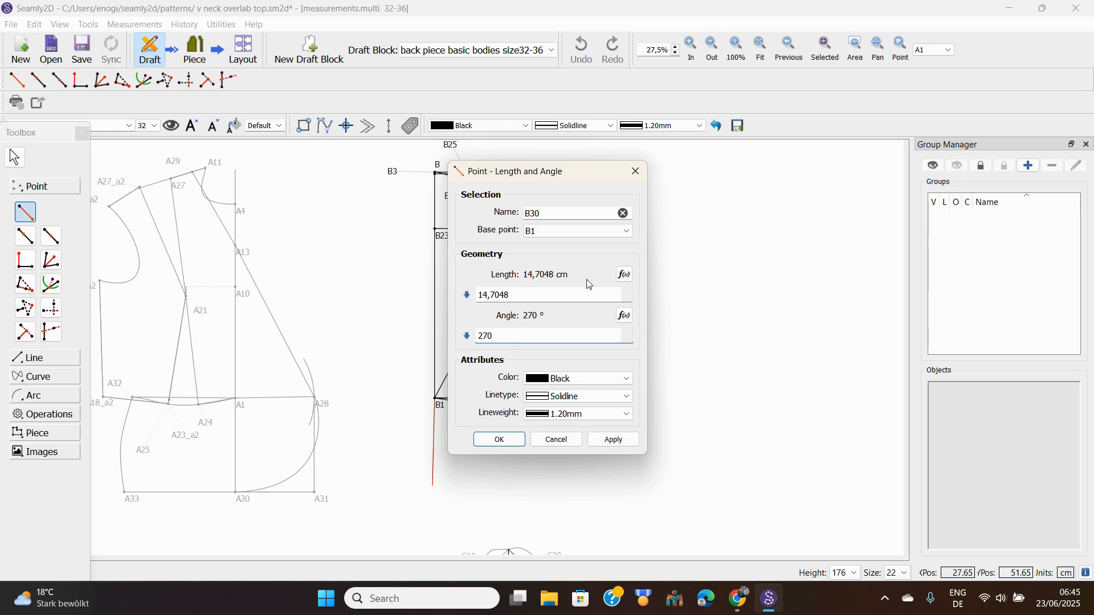
# Step: Clear the new point's length formula and filter the measurement list by "waist"
pyautogui.click(626, 276)
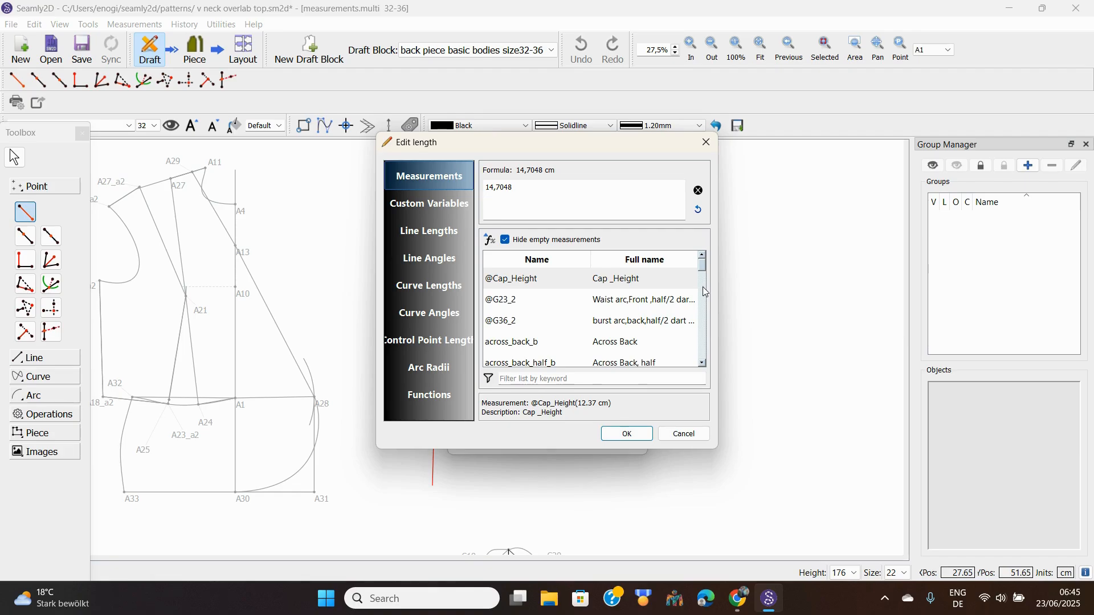
pyautogui.click(699, 191)
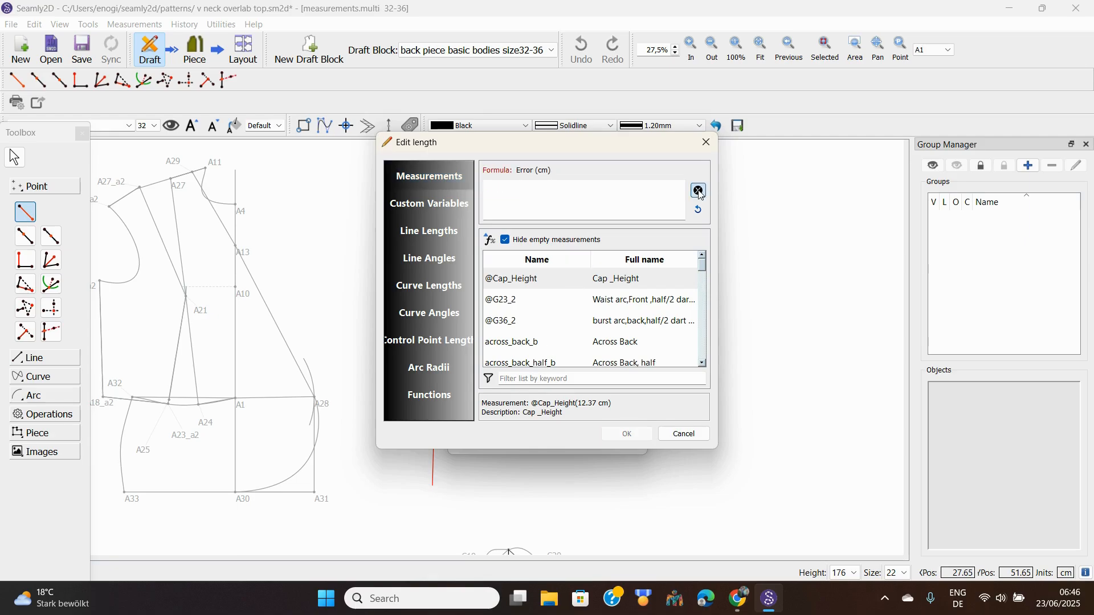
pyautogui.click(511, 379)
pyautogui.write('hi')
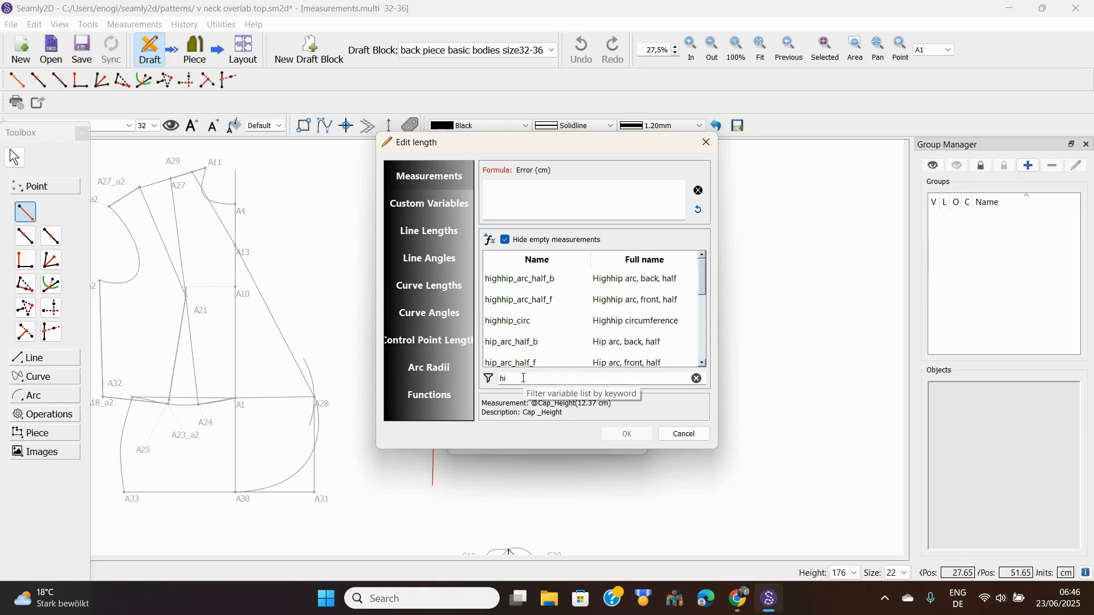
pyautogui.press('BackSpace')
pyautogui.press('BackSpace')
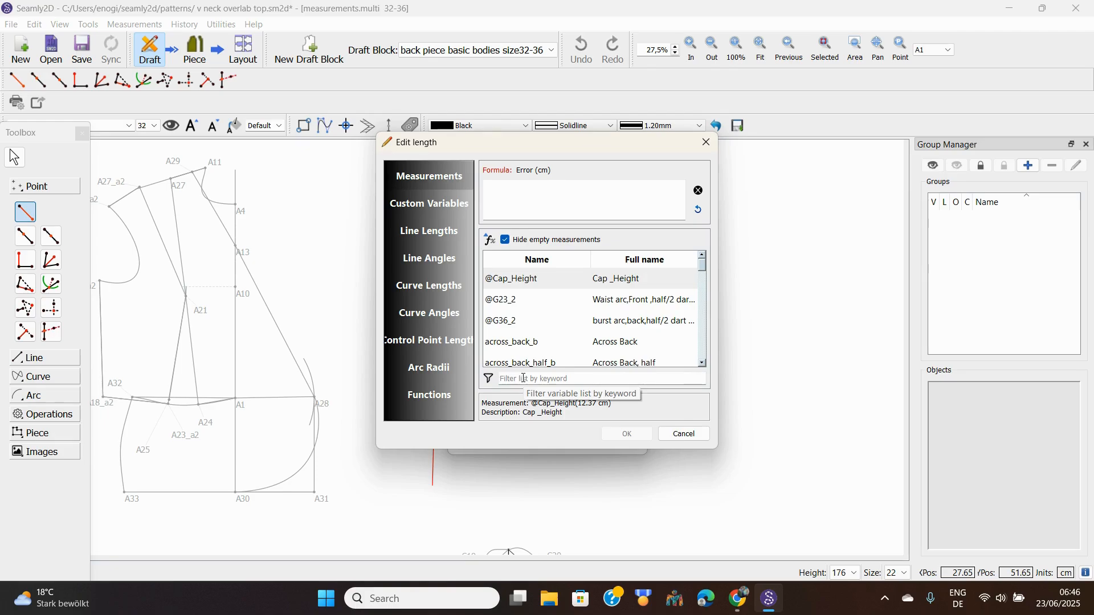
pyautogui.write('wa')
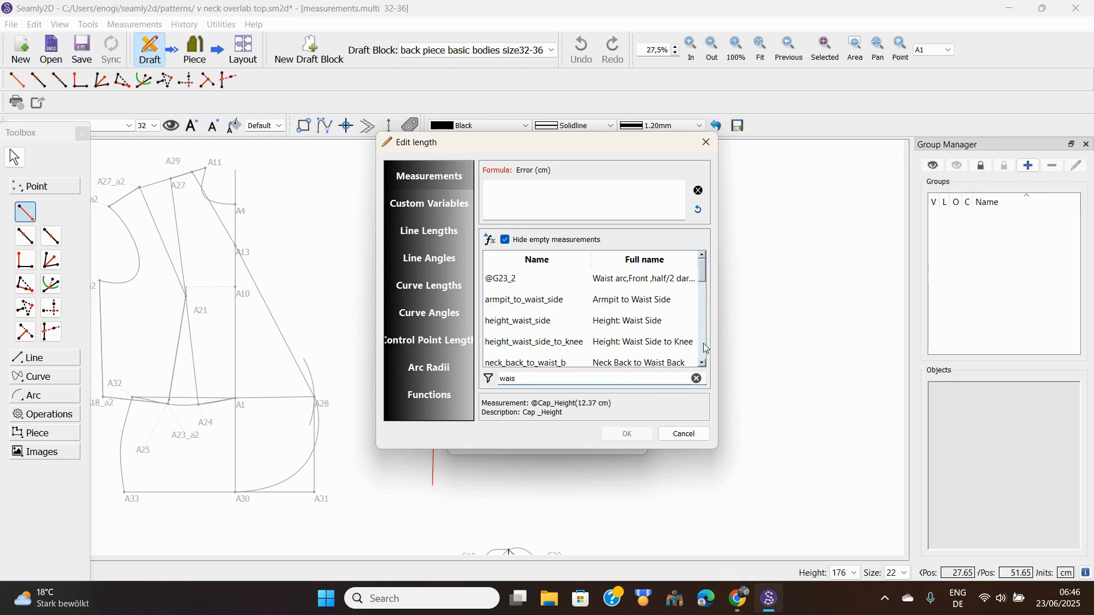
pyautogui.write('ist')
# Step: Set the length to the measurement waist_to_hip_b and create the point below B1
pyautogui.scroll(-6, 703, 367)
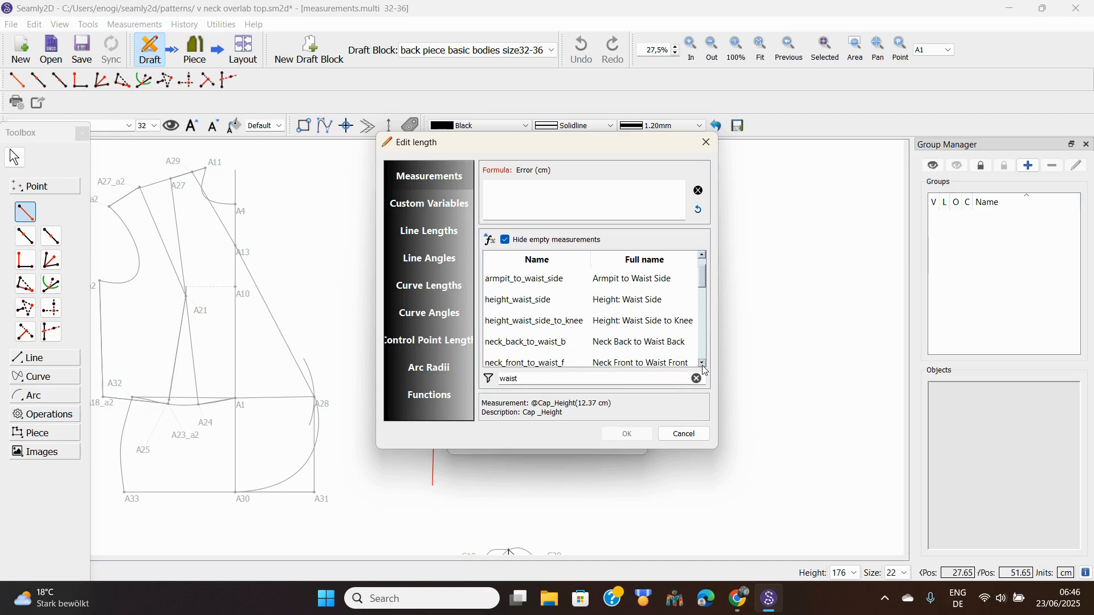
pyautogui.scroll(-4, 703, 366)
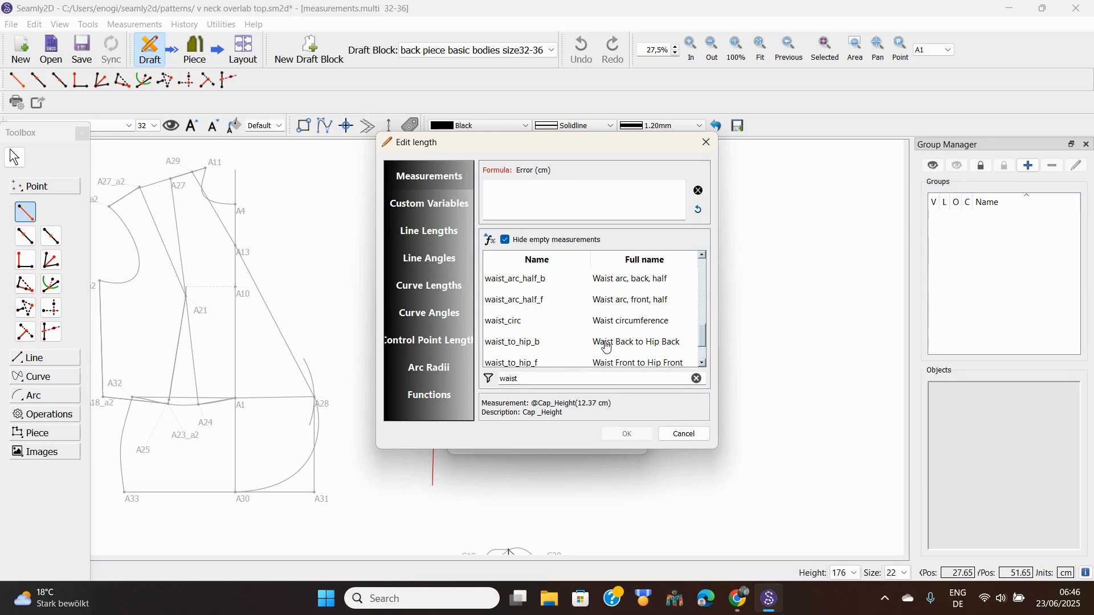
pyautogui.click(703, 364)
pyautogui.click(703, 364)
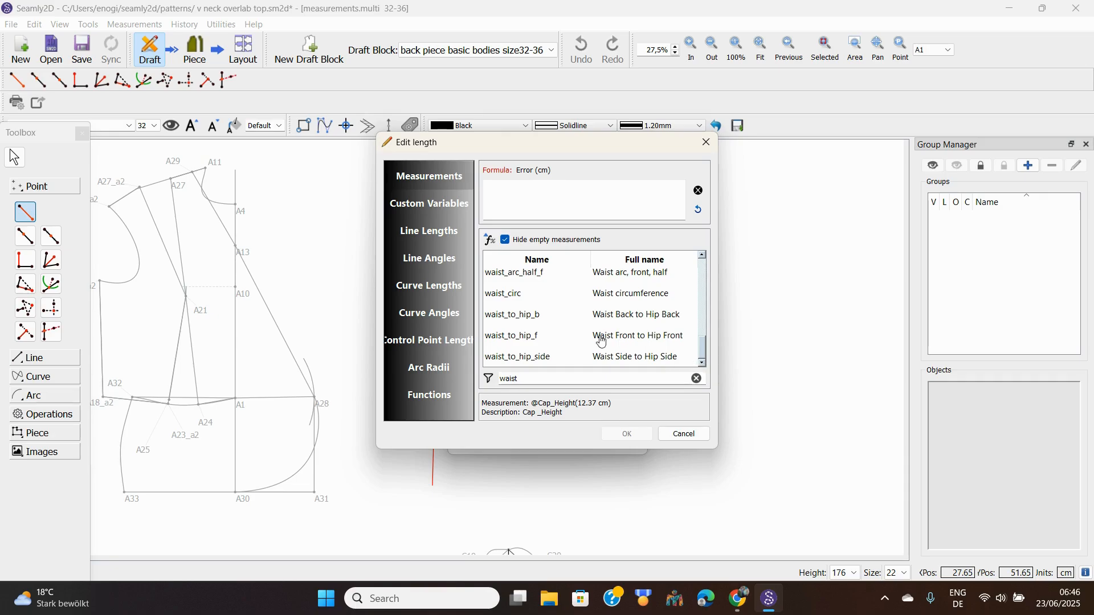
pyautogui.doubleClick(532, 323)
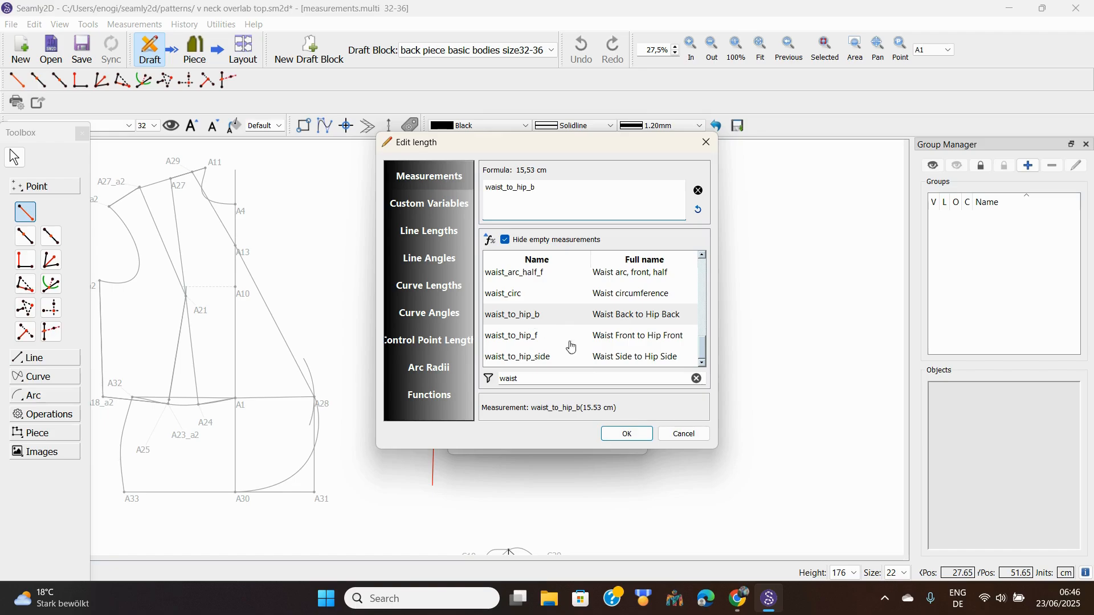
pyautogui.click(625, 435)
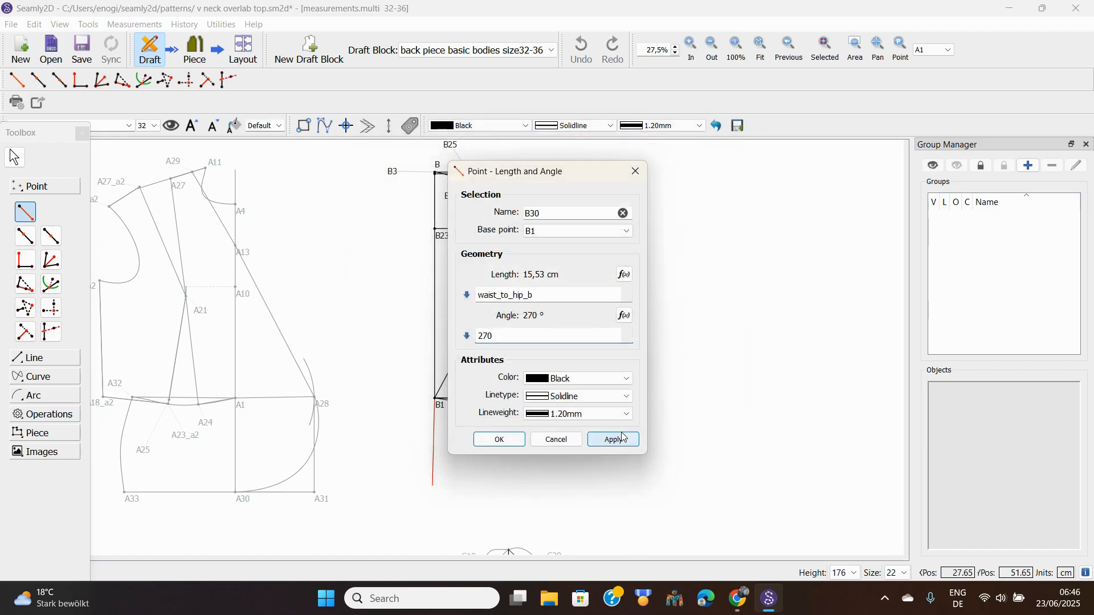
pyautogui.click(623, 441)
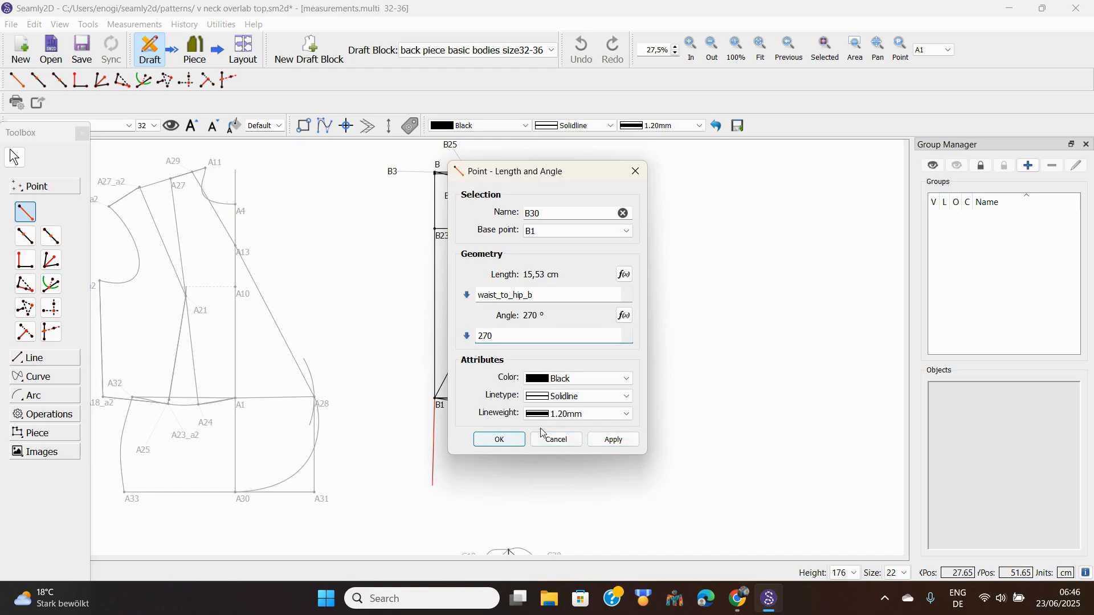
pyautogui.click(617, 444)
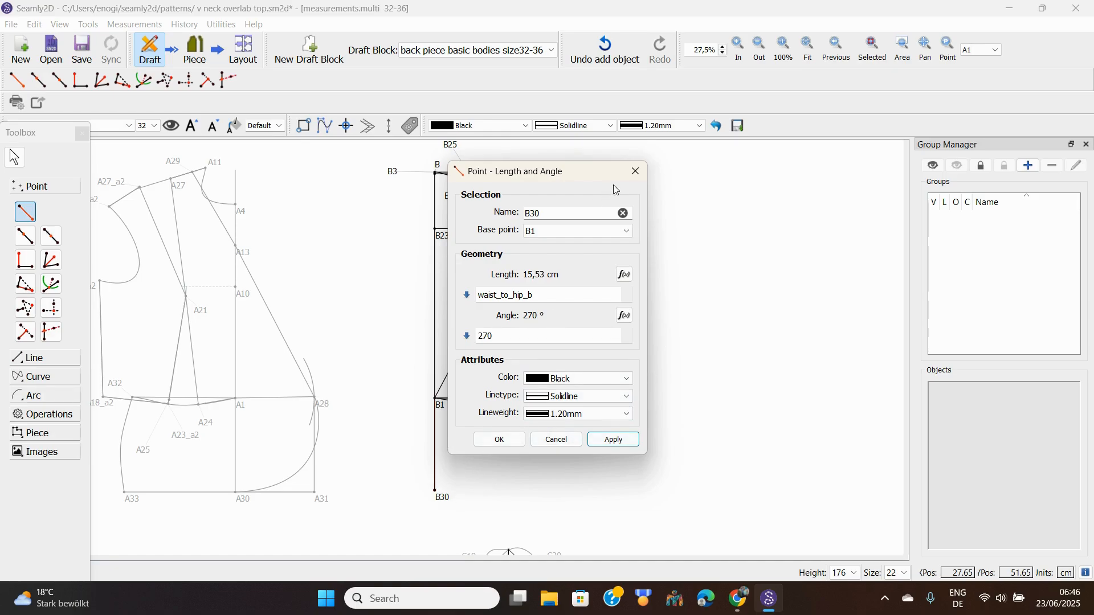
pyautogui.click(636, 172)
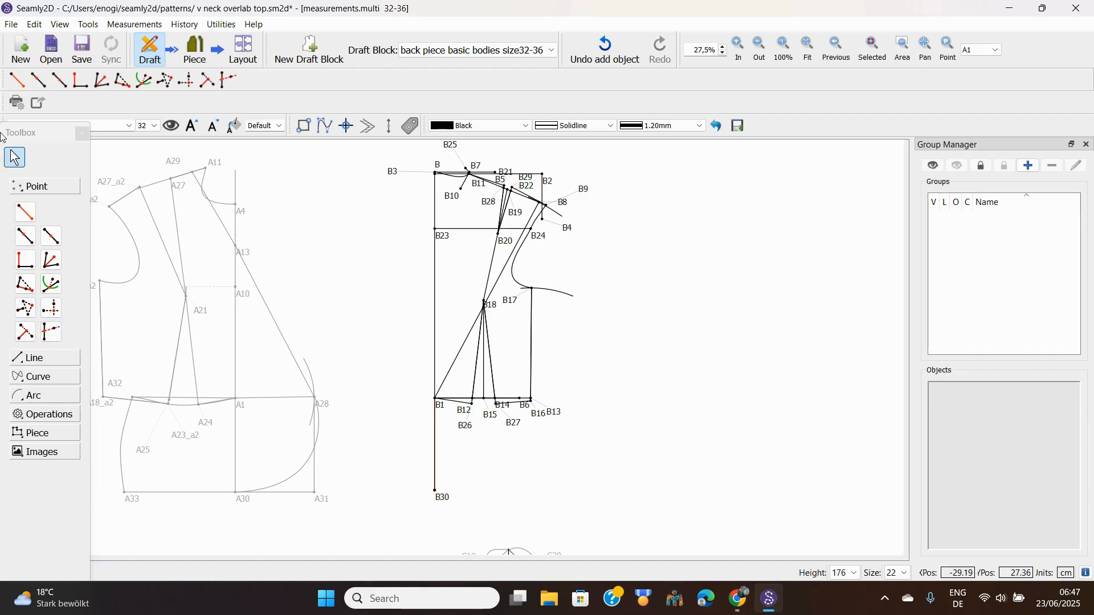
# Step: Place a length-and-angle point about 27.3 cm horizontally from B30 and set its angle to 360°
pyautogui.click(26, 214)
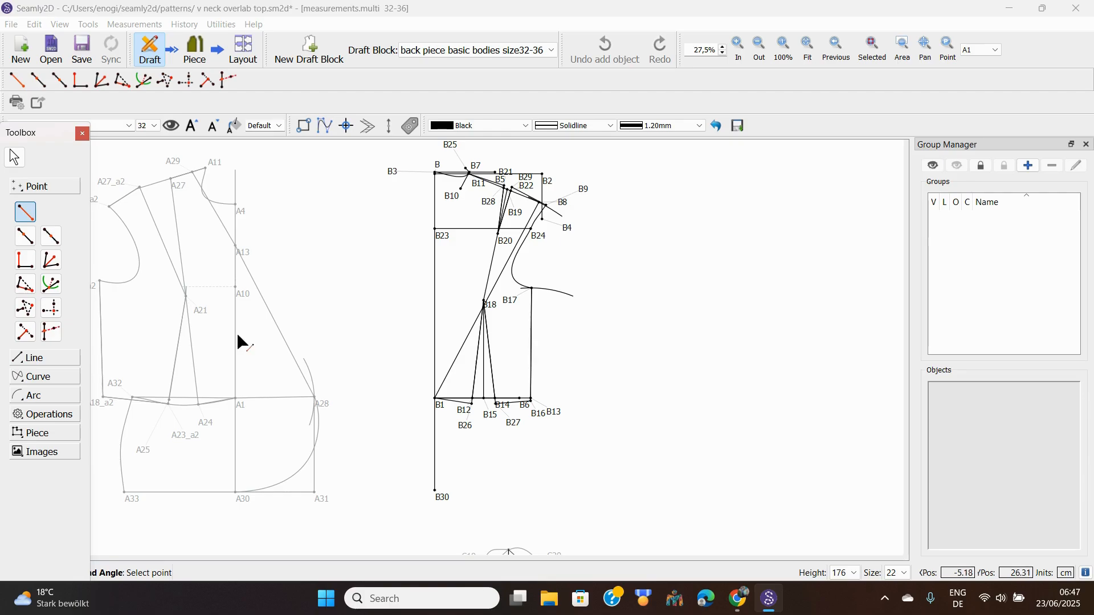
pyautogui.click(442, 499)
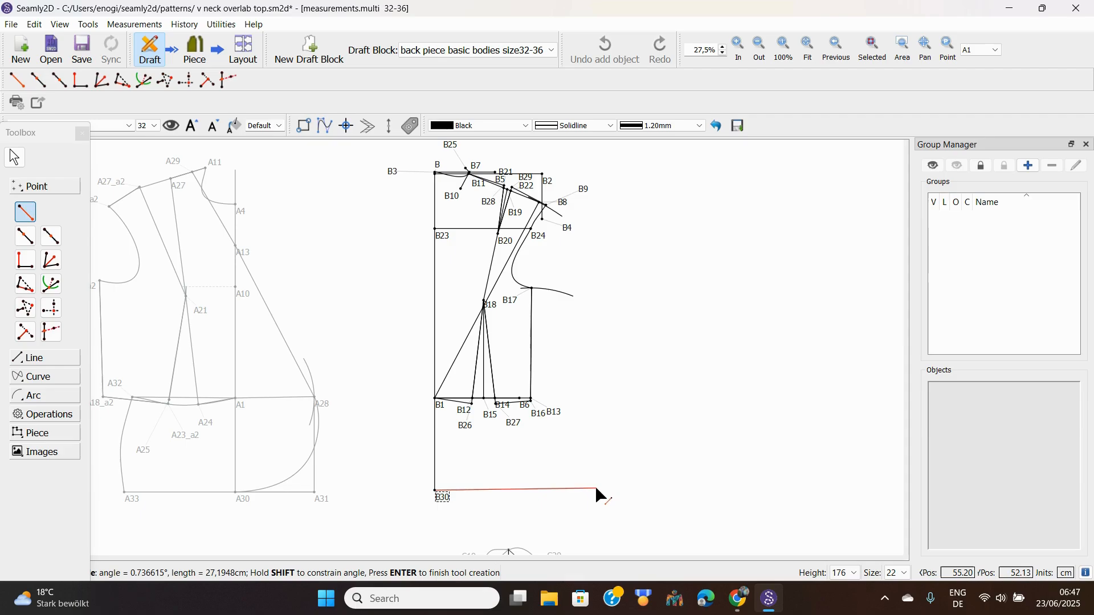
pyautogui.click(596, 491)
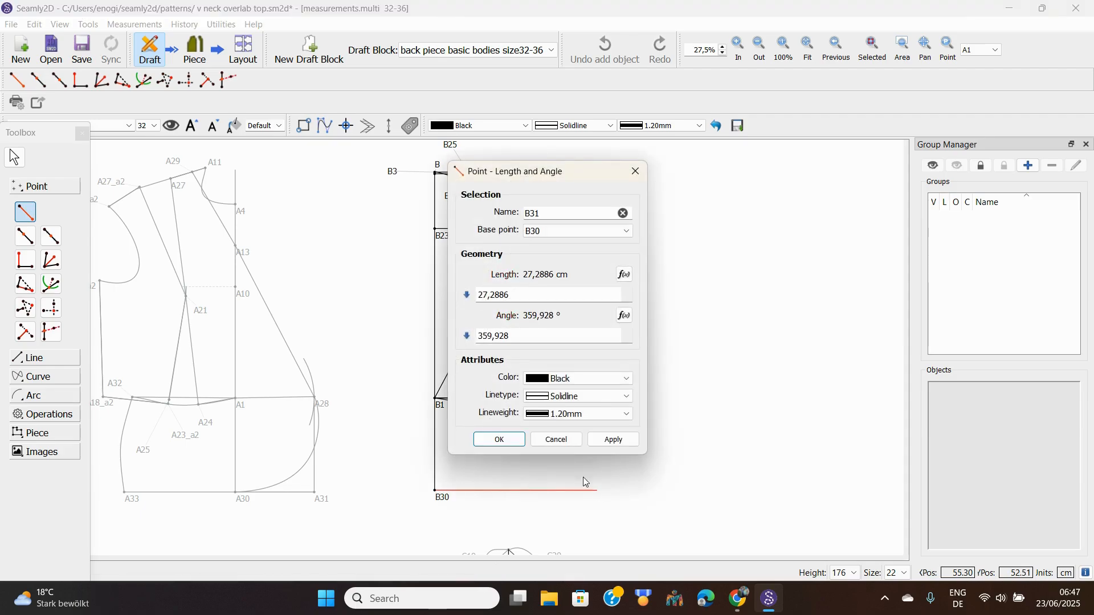
pyautogui.click(510, 335)
pyautogui.press('BackSpace')
pyautogui.press('BackSpace')
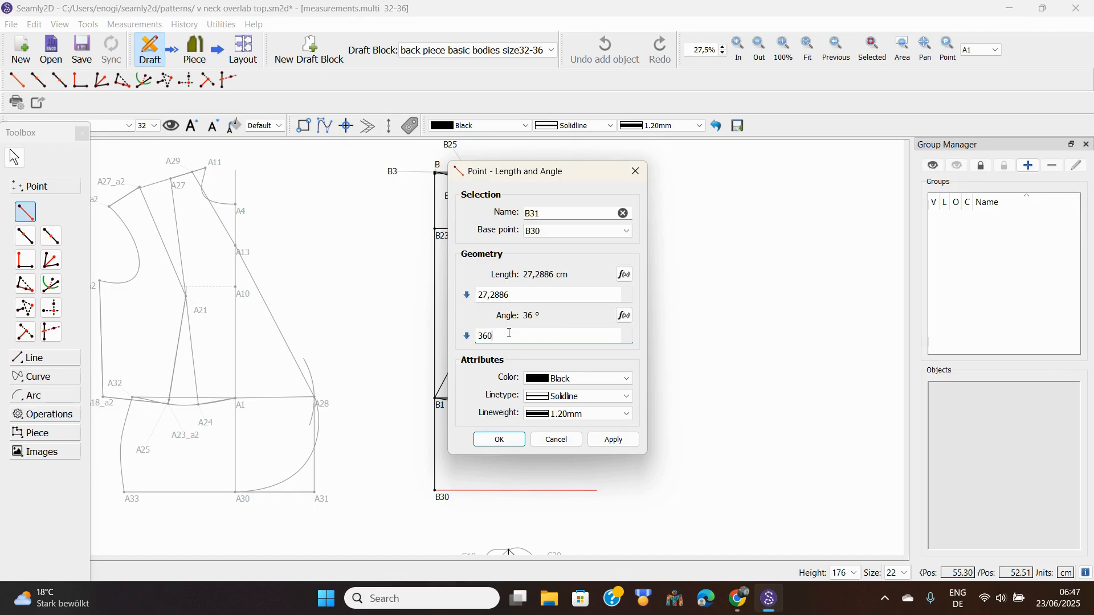
# Step: Set the new point's length to the measurement highhip_arc_half_b and create the hip point horizontally from B30
pyautogui.click(625, 275)
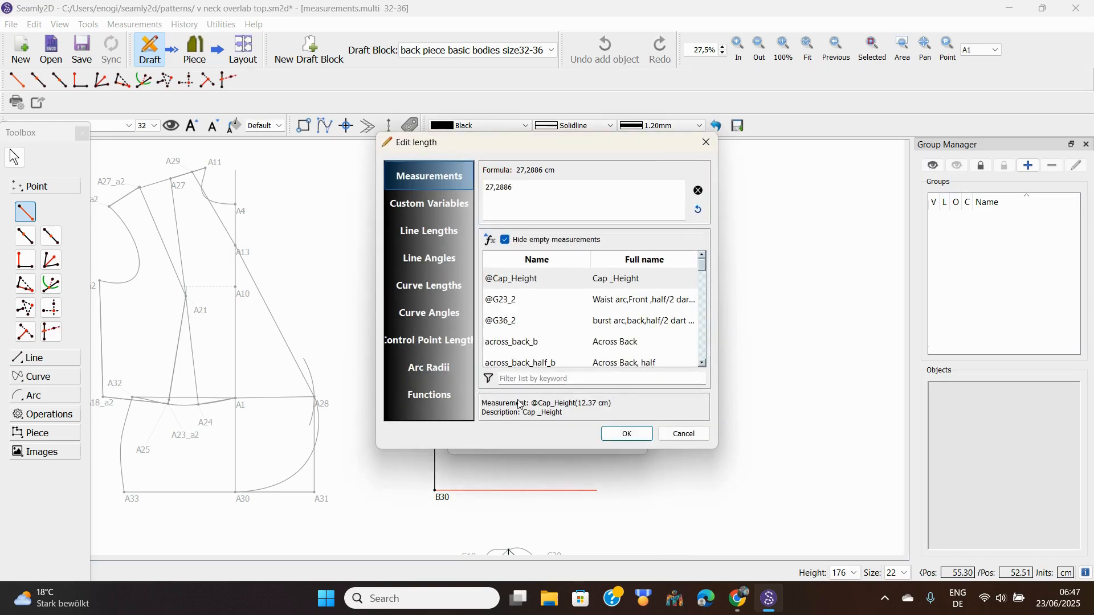
pyautogui.click(511, 380)
pyautogui.write('hip')
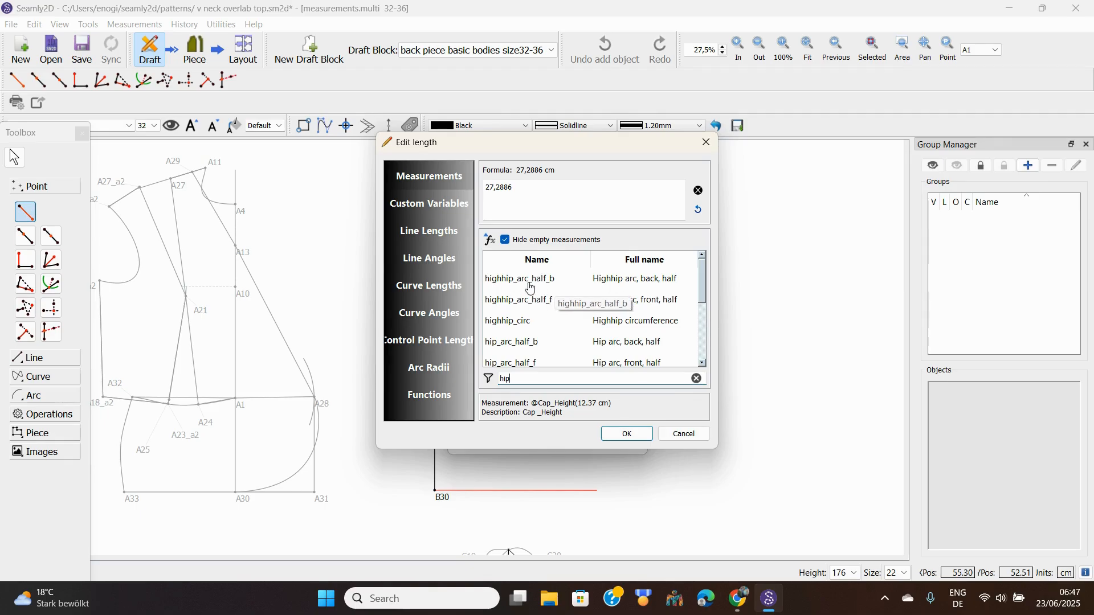
pyautogui.click(699, 192)
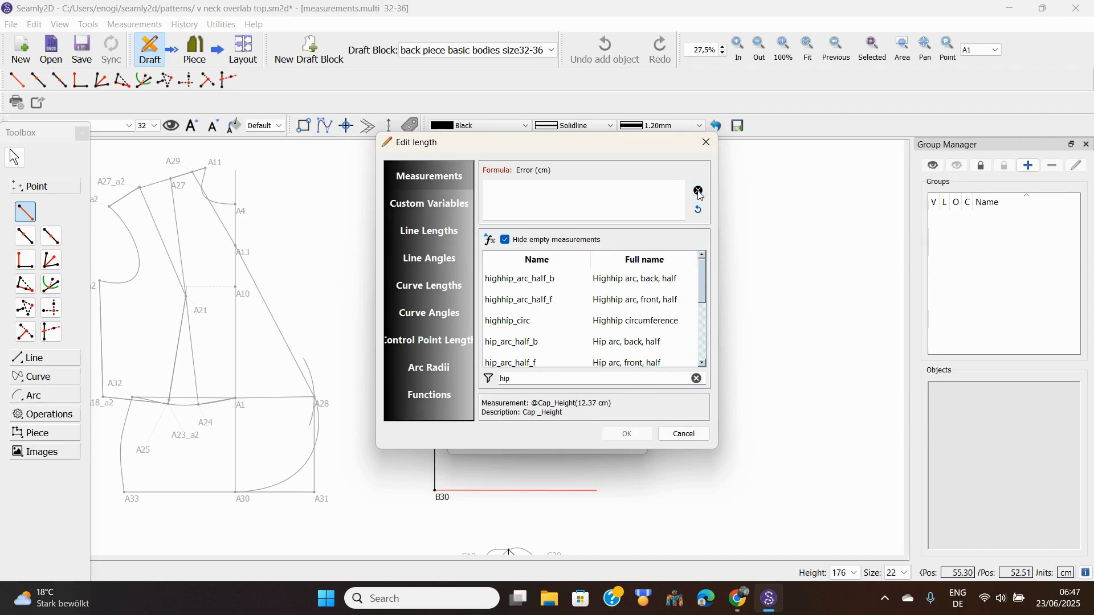
pyautogui.doubleClick(534, 282)
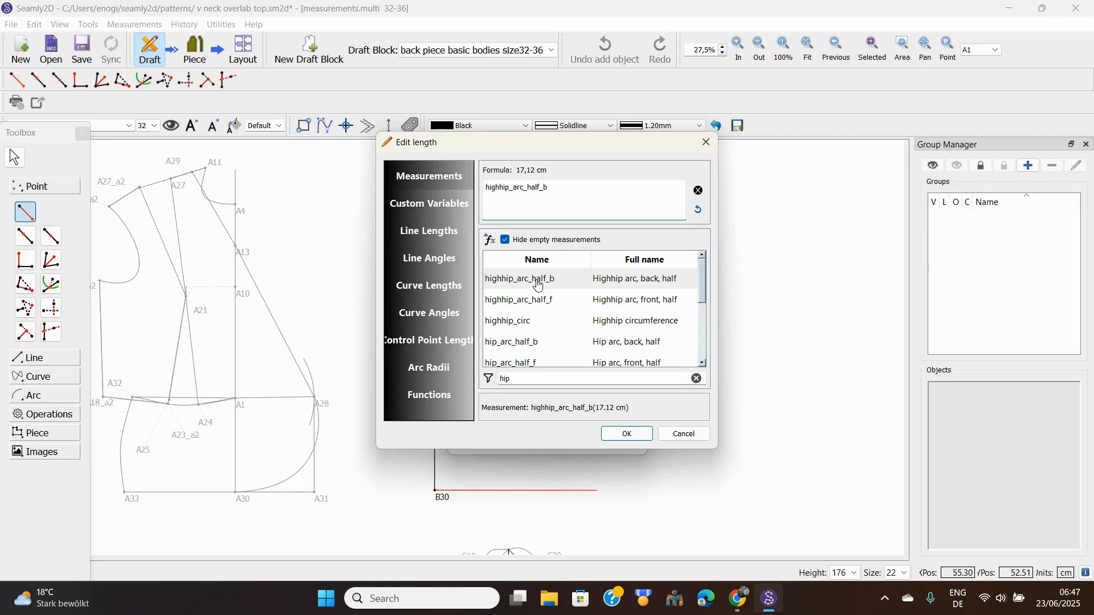
pyautogui.click(644, 435)
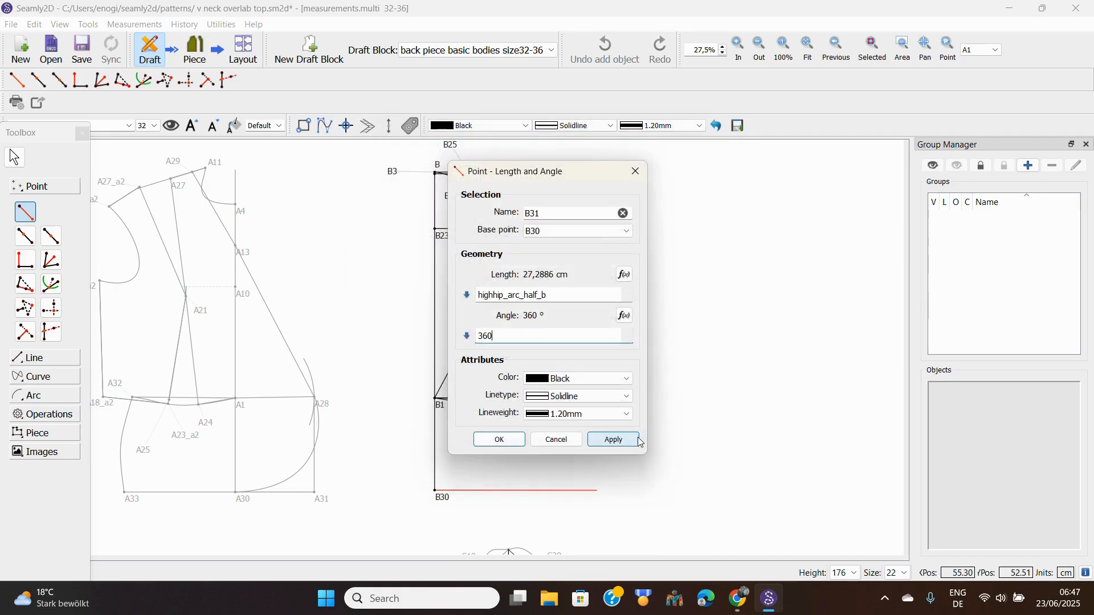
pyautogui.click(617, 445)
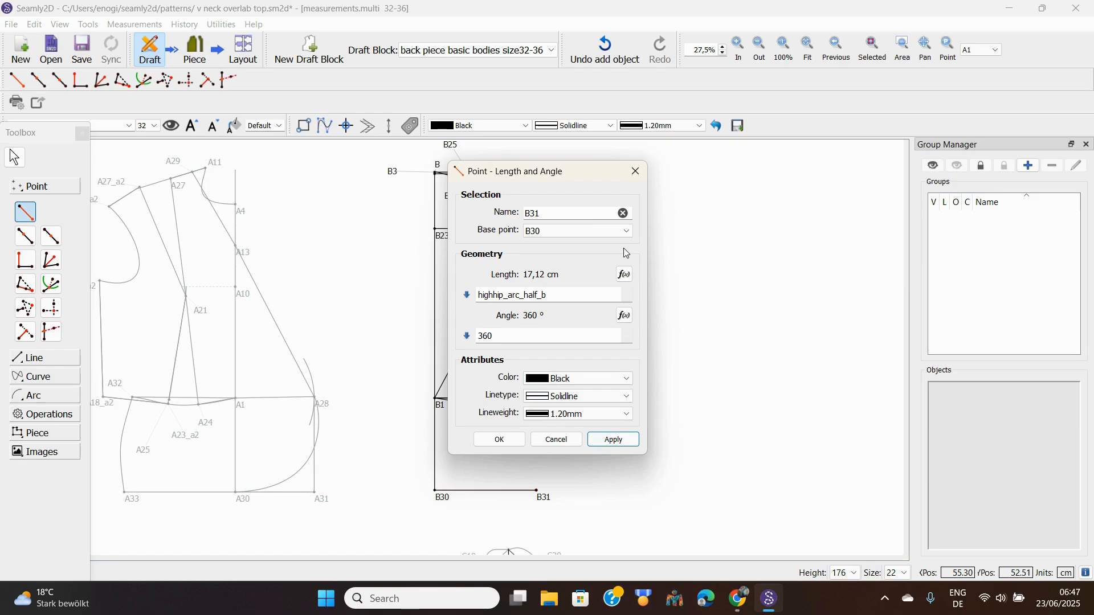
pyautogui.click(637, 172)
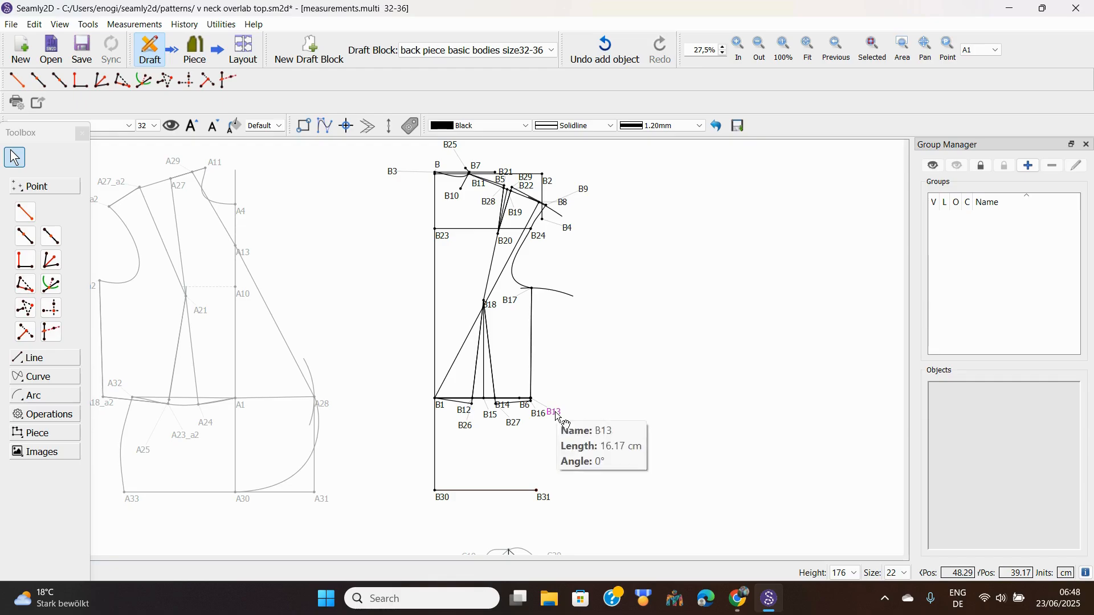
# Step: Move the labels of B13, B16 and B6 clear of the crowded waistline at the side seam
pyautogui.moveTo(555, 411); pyautogui.dragTo(575, 345)
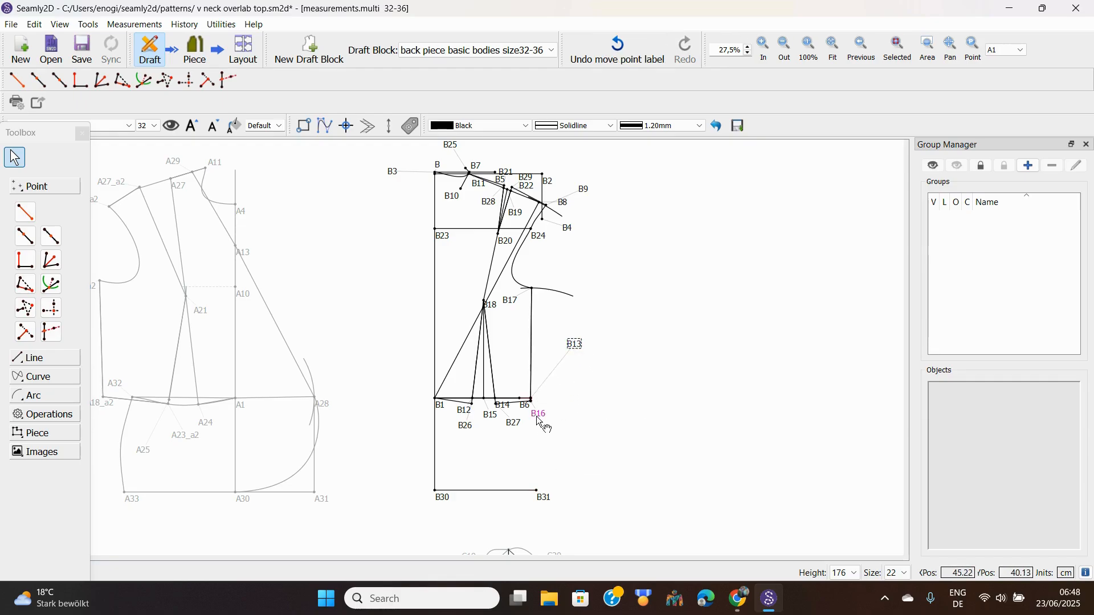
pyautogui.moveTo(543, 418)
pyautogui.mouseDown()
pyautogui.moveTo(571, 413)
pyautogui.moveTo(562, 410)
pyautogui.mouseUp()
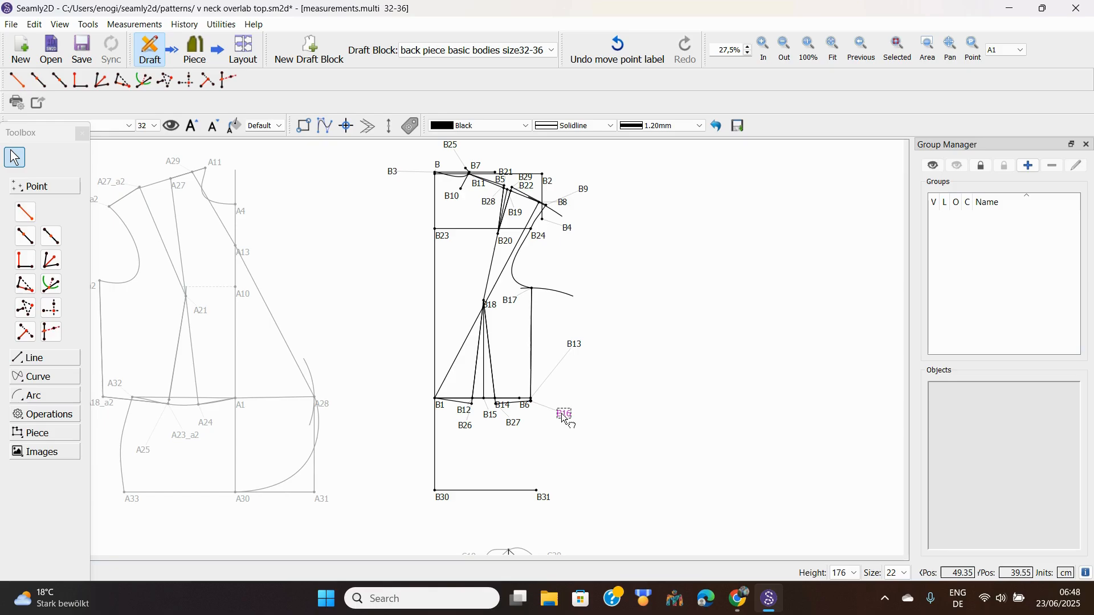
pyautogui.click(526, 409)
pyautogui.moveTo(526, 409); pyautogui.dragTo(514, 364)
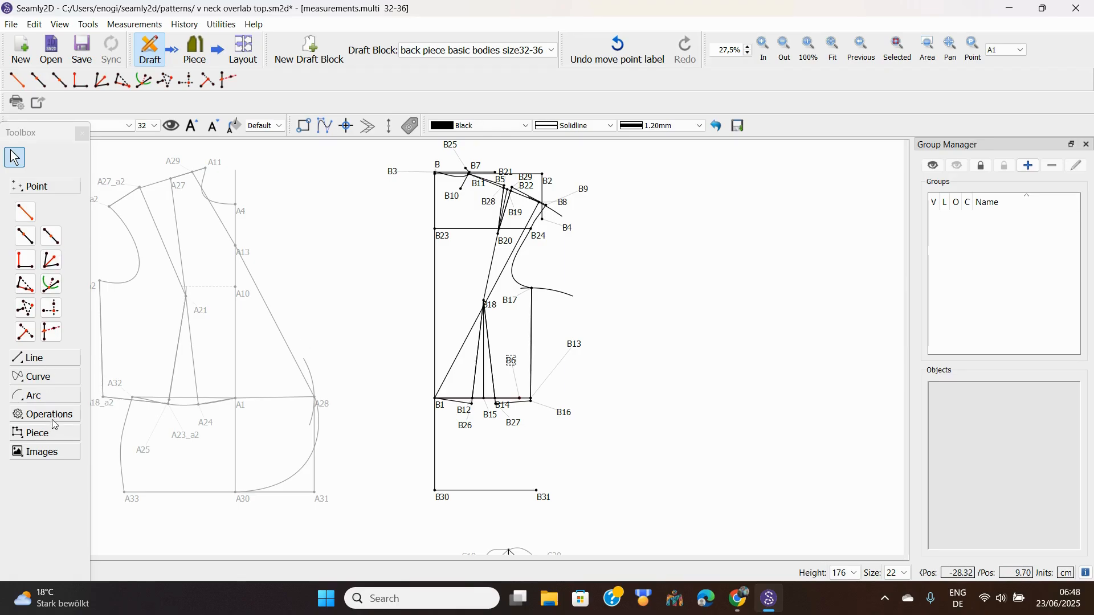
# Step: Draw a simple curve for the side seam from waist point B16 to hip point B31
pyautogui.click(36, 378)
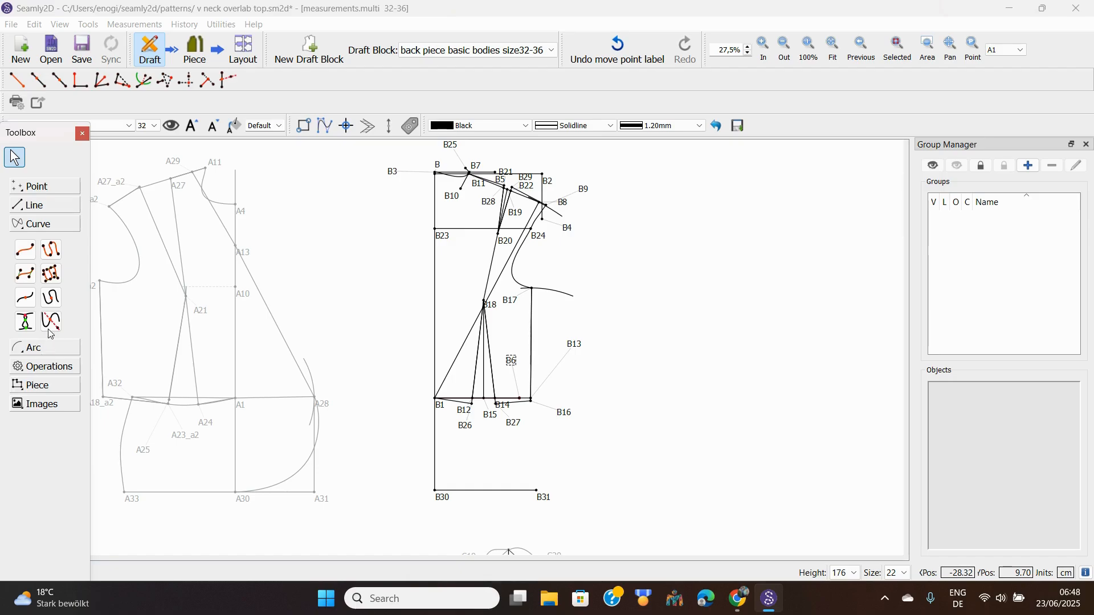
pyautogui.click(25, 250)
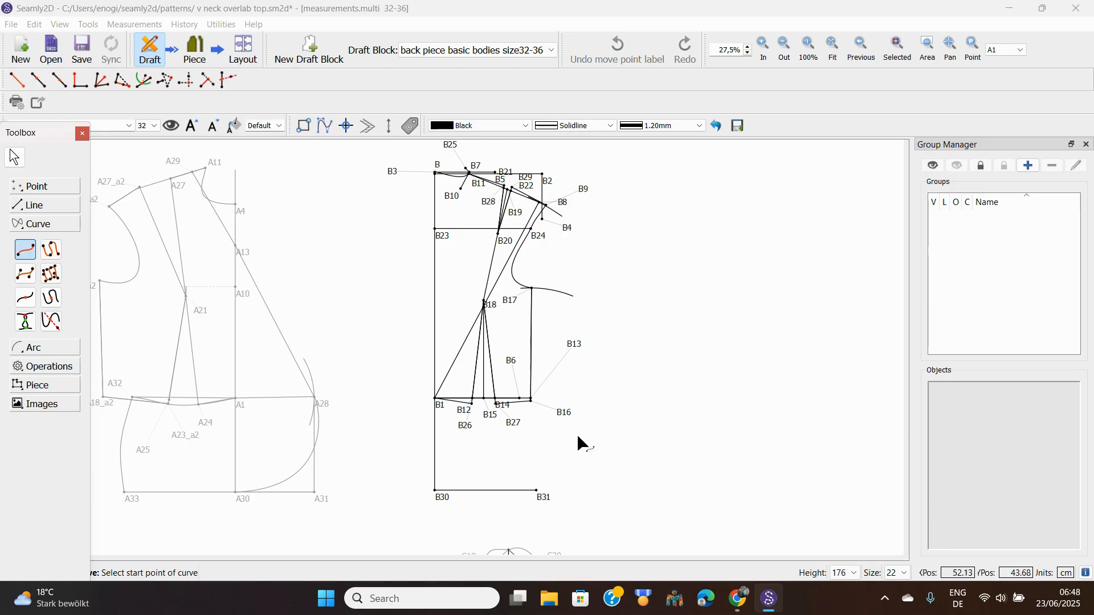
pyautogui.click(565, 416)
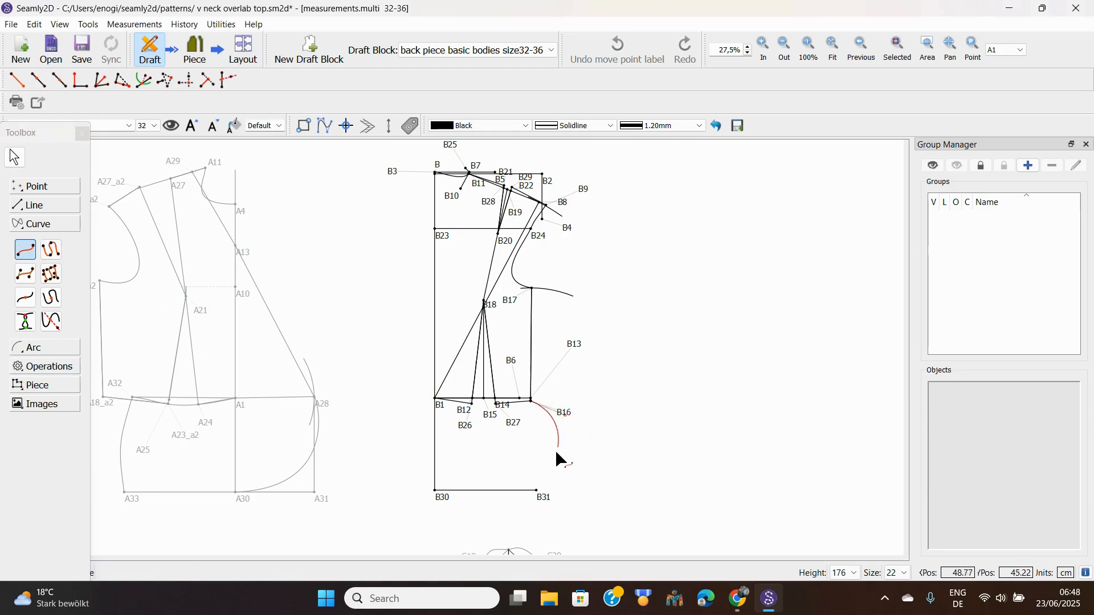
pyautogui.click(540, 493)
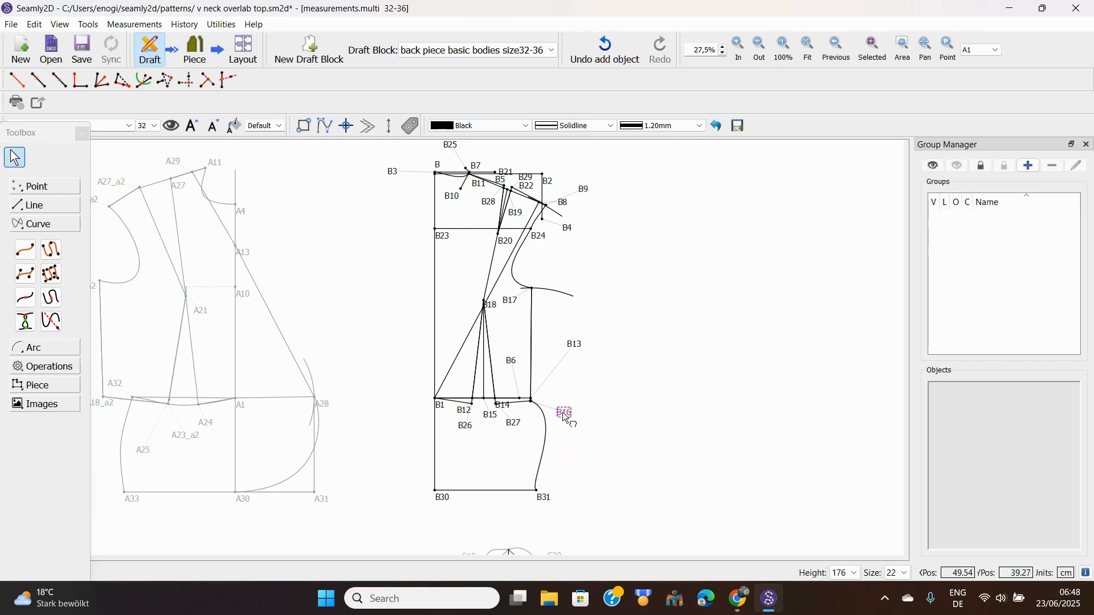
# Step: Move the B16 label above the waistline and reshape the B16–B31 curve into a gentle hip line using its control handles
pyautogui.moveTo(565, 412); pyautogui.dragTo(557, 368)
pyautogui.click(544, 459)
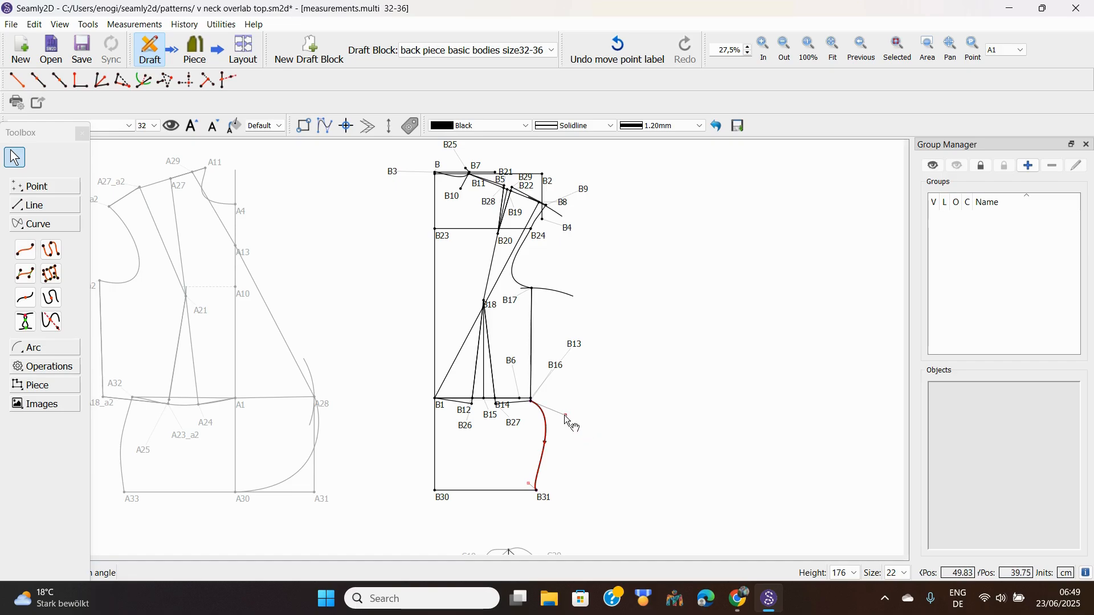
pyautogui.moveTo(564, 415); pyautogui.dragTo(544, 447)
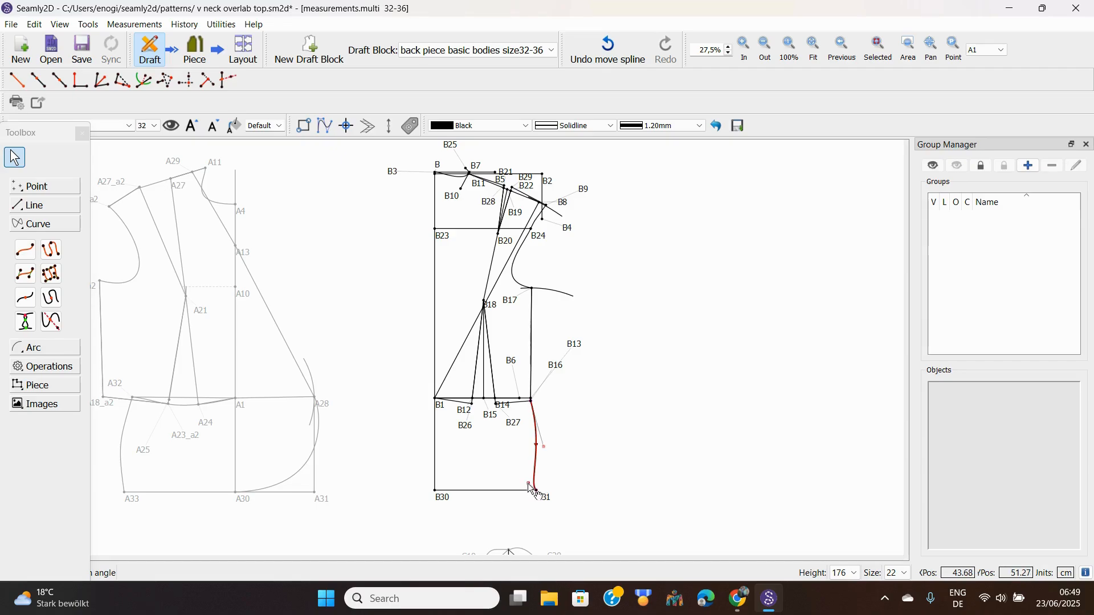
pyautogui.moveTo(528, 484); pyautogui.dragTo(536, 504)
pyautogui.moveTo(545, 446); pyautogui.dragTo(541, 446)
pyautogui.press('Return')
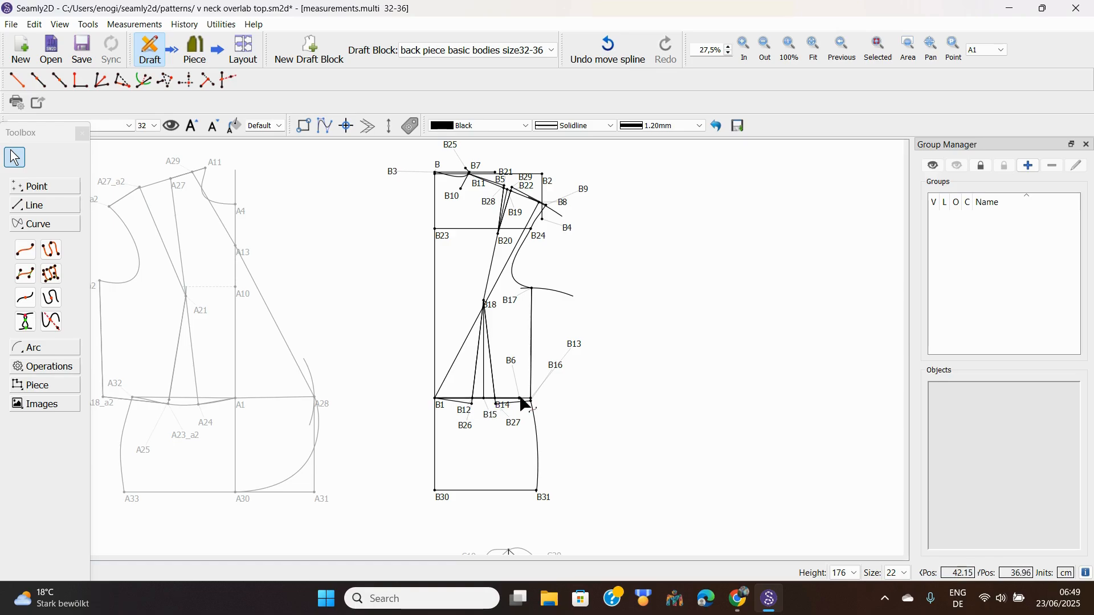
# Step: Draw a simple curve along the waist from B1 to B16 and flatten its downward bow
pyautogui.click(25, 249)
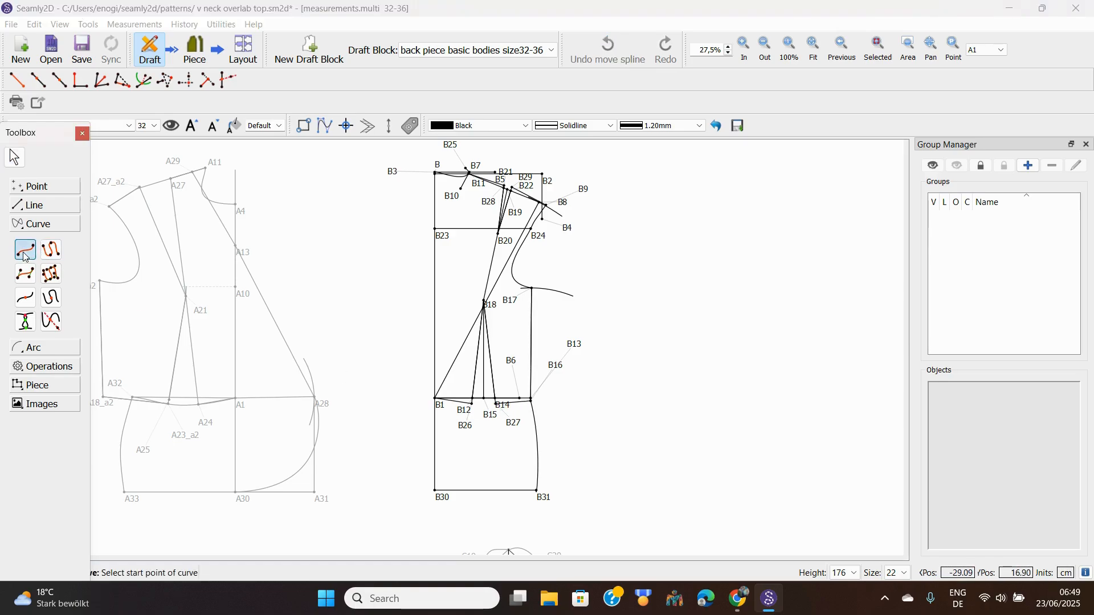
pyautogui.click(439, 406)
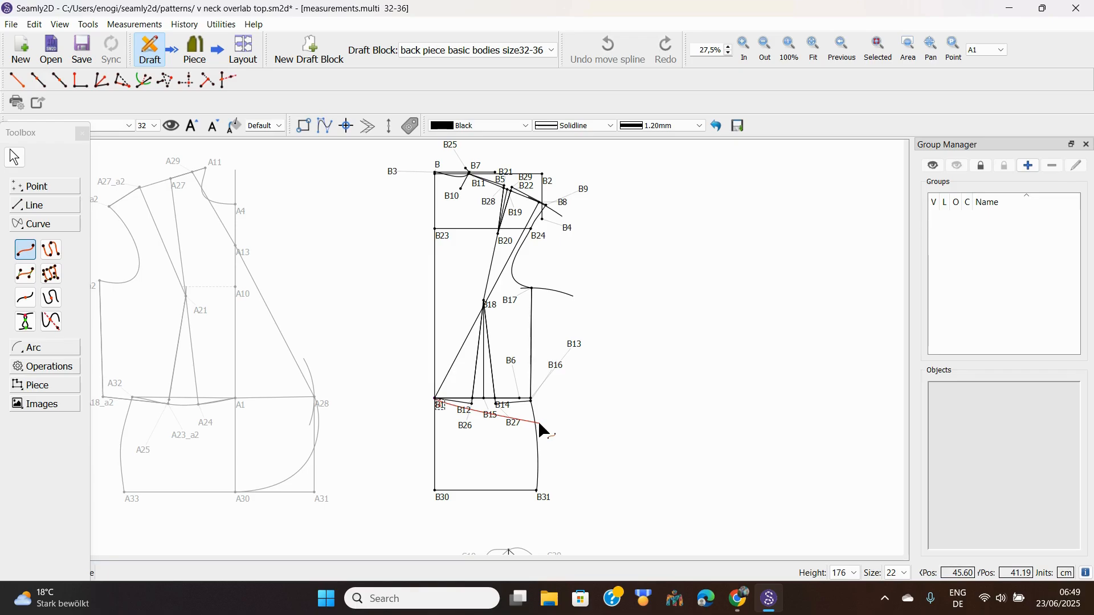
pyautogui.click(558, 365)
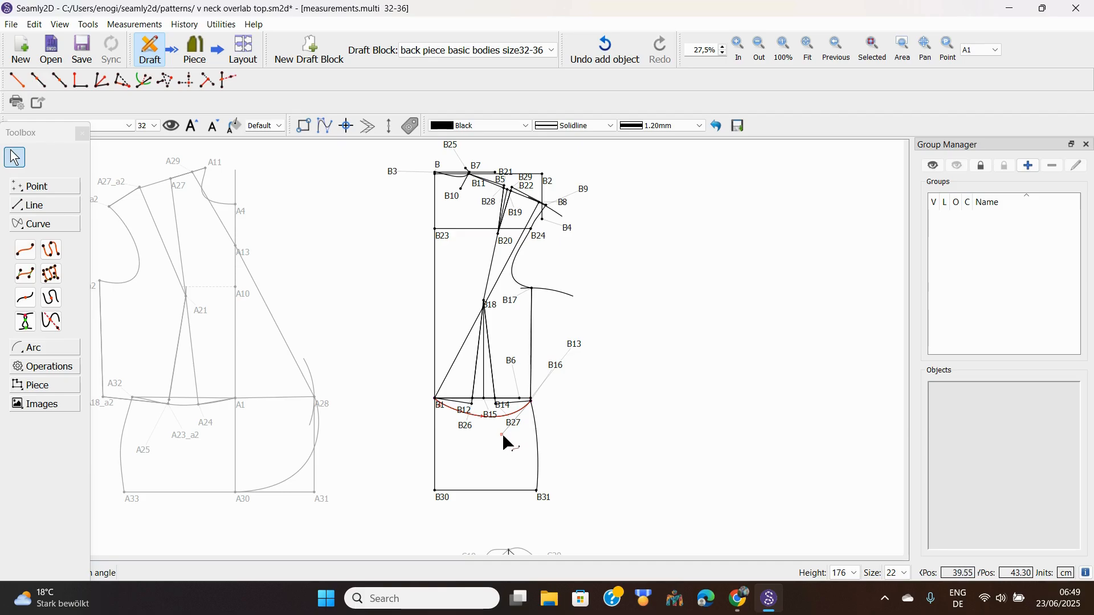
pyautogui.moveTo(502, 437); pyautogui.dragTo(481, 419)
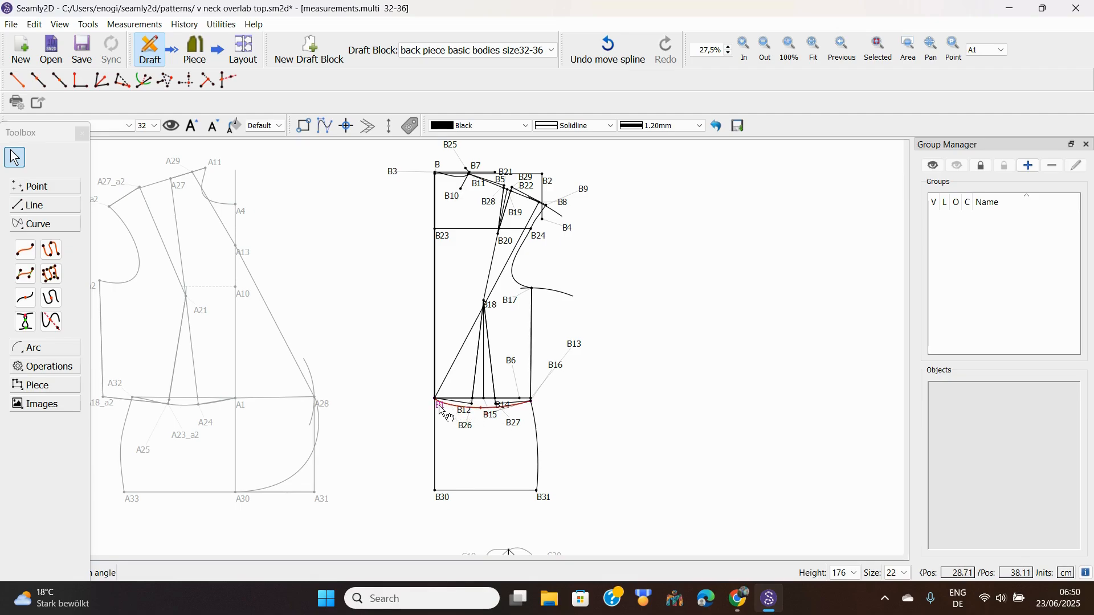
# Step: Move the B1 and B12 labels clear and adjust the waist curve's handle near B1 to follow dart points B26 and B27
pyautogui.moveTo(445, 411)
pyautogui.mouseDown()
pyautogui.moveTo(406, 412)
pyautogui.moveTo(443, 422)
pyautogui.mouseUp()
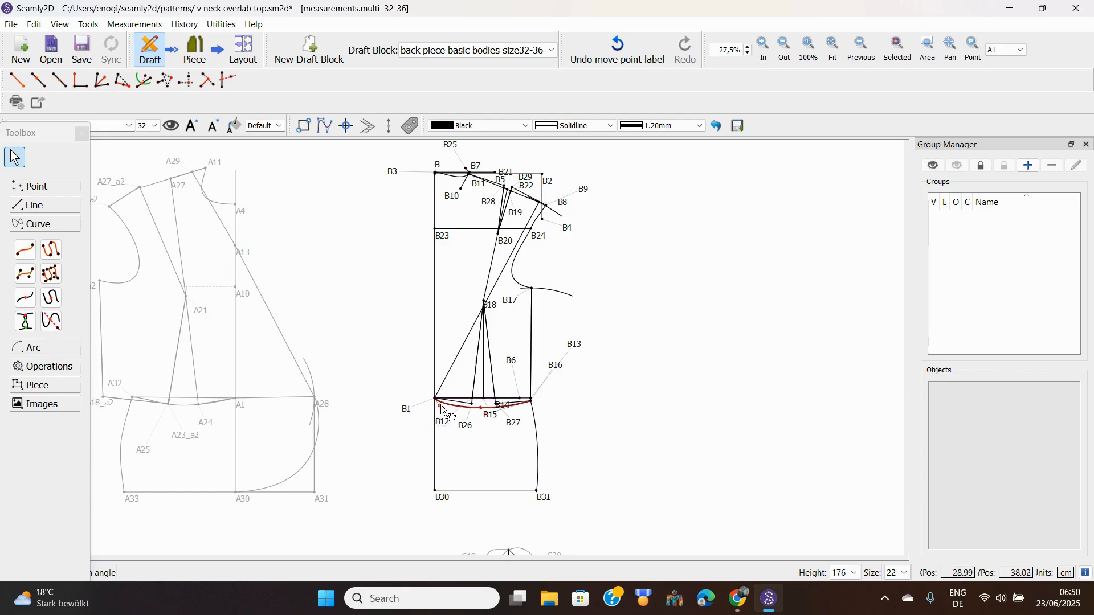
pyautogui.moveTo(446, 409)
pyautogui.mouseDown()
pyautogui.moveTo(482, 405)
pyautogui.moveTo(458, 409)
pyautogui.mouseUp()
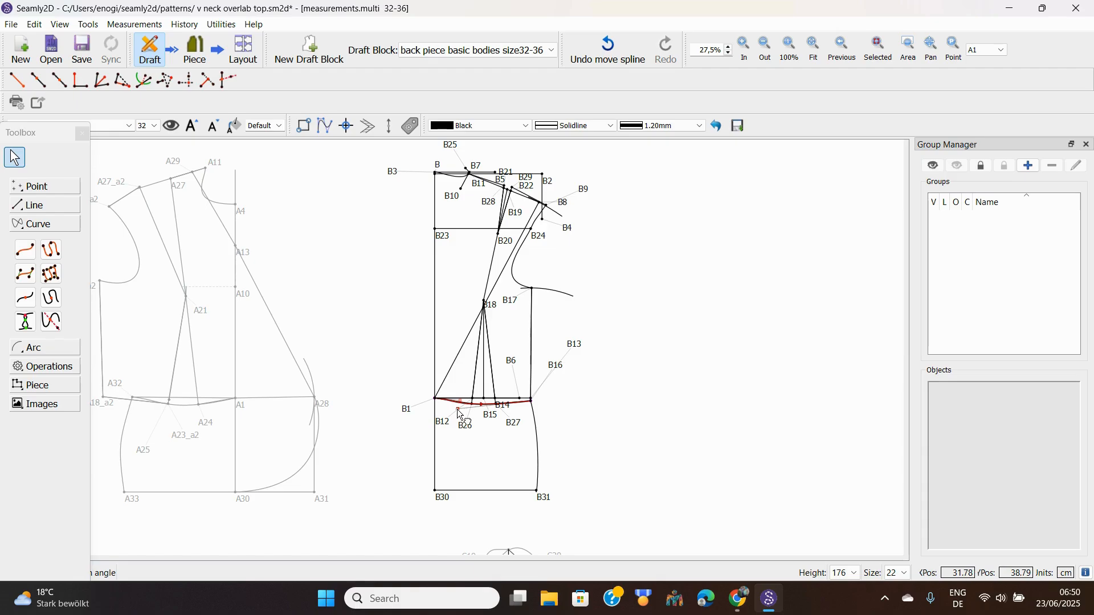
pyautogui.moveTo(457, 409); pyautogui.dragTo(458, 409)
pyautogui.moveTo(459, 411)
pyautogui.mouseDown()
pyautogui.moveTo(443, 401)
pyautogui.moveTo(452, 410)
pyautogui.mouseUp()
pyautogui.click(629, 423)
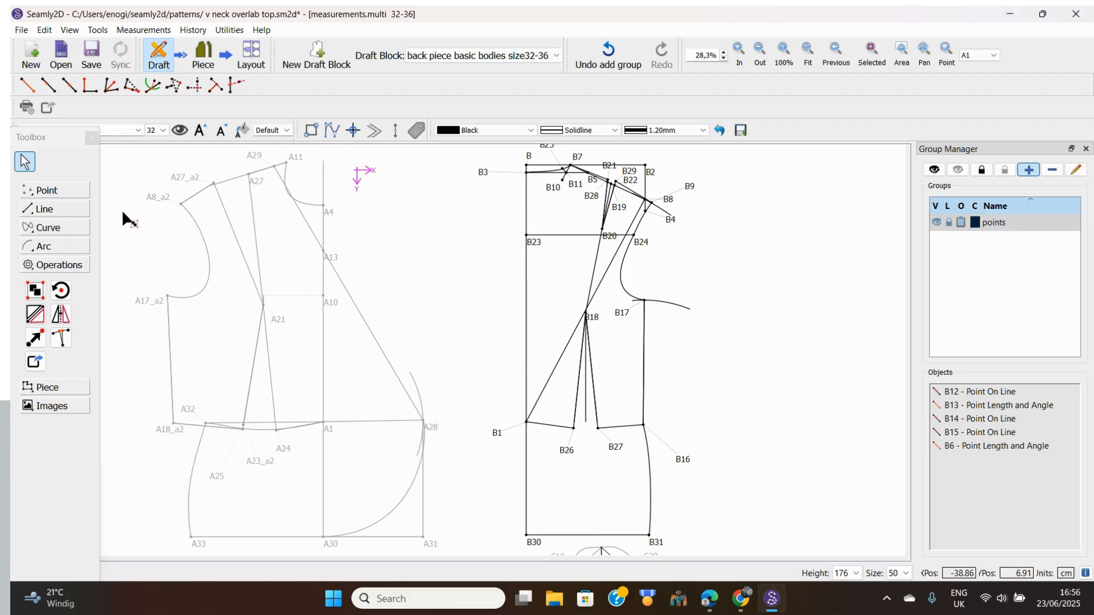
# Step: Place a length-and-angle point about 24.9 cm from B16 toward B1 and set its angle to 180°
pyautogui.click(51, 192)
pyautogui.click(51, 192)
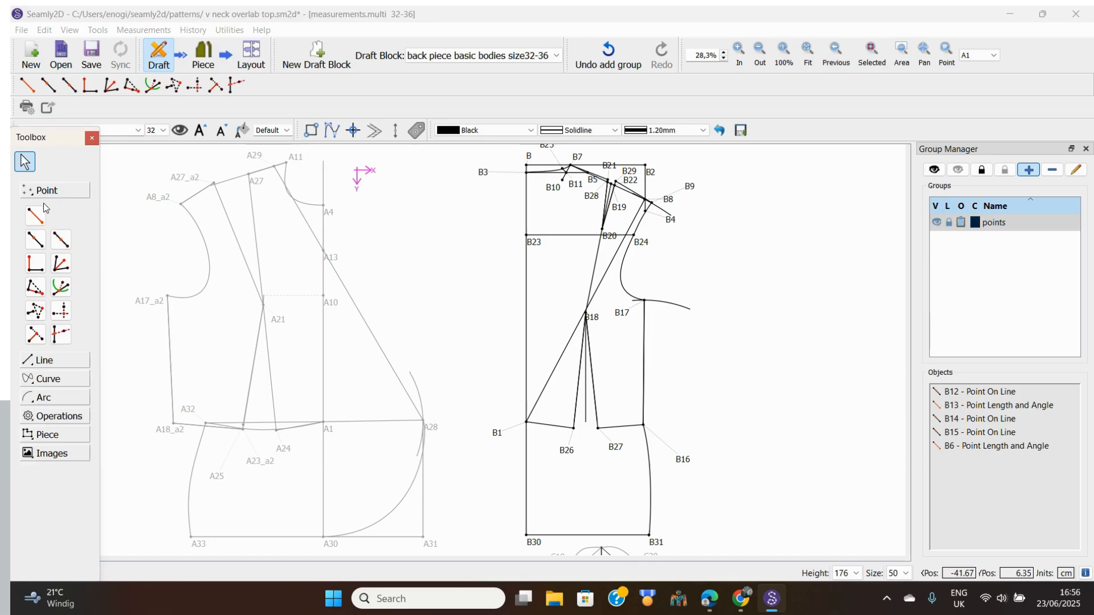
pyautogui.click(35, 216)
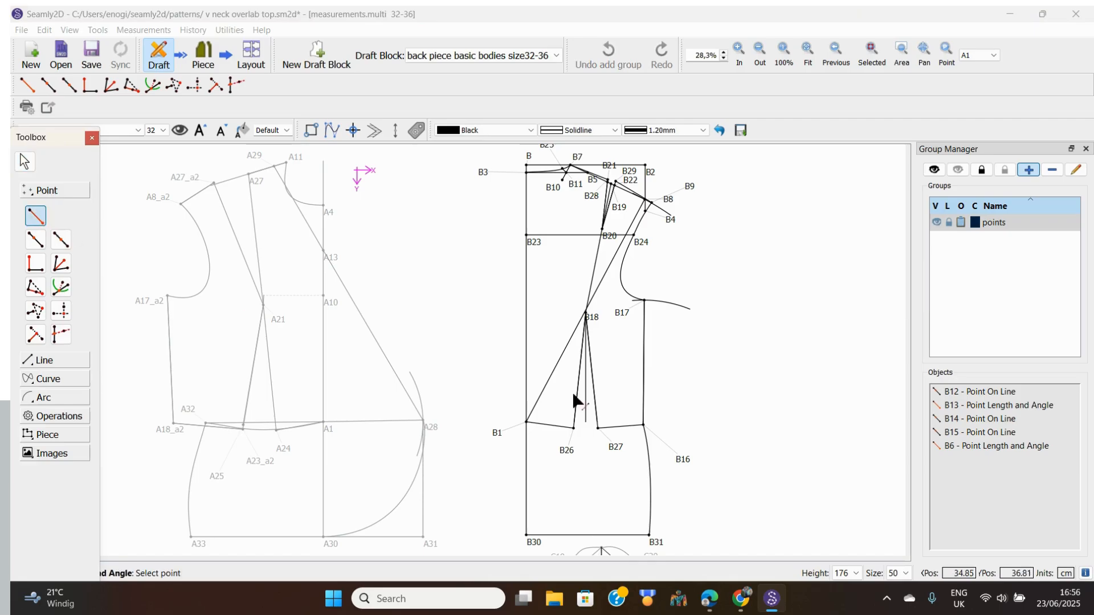
pyautogui.click(683, 462)
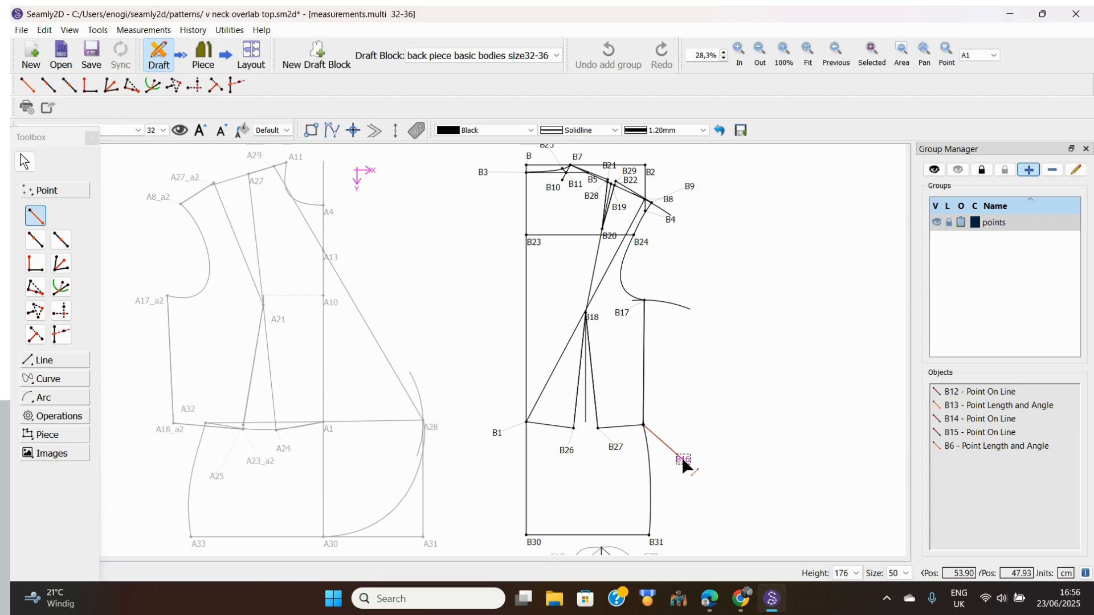
pyautogui.click(493, 438)
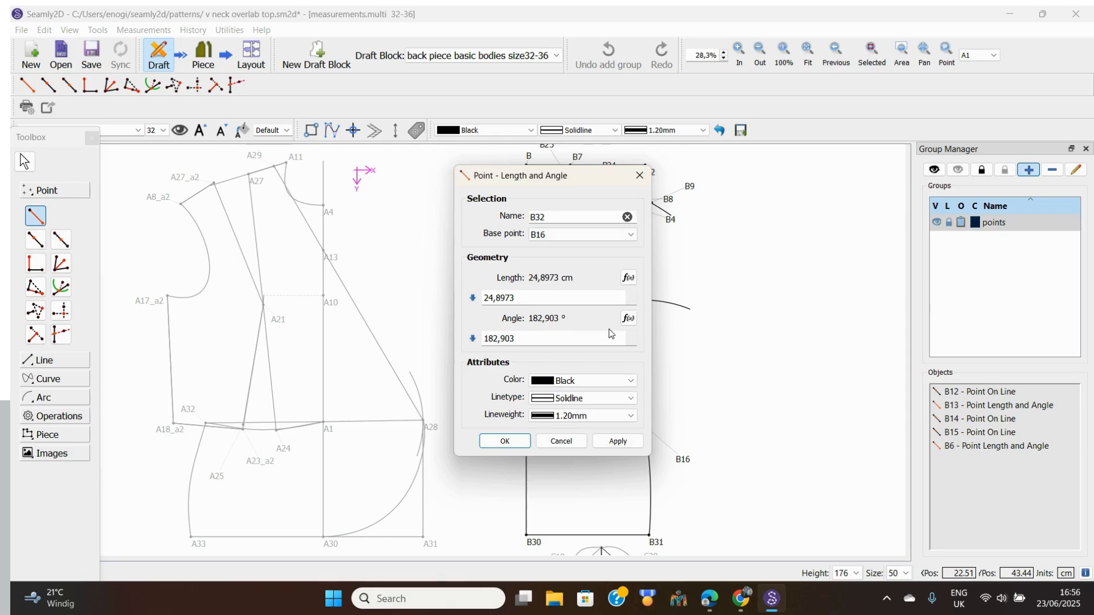
pyautogui.click(521, 337)
pyautogui.press('BackSpace')
pyautogui.press('BackSpace')
pyautogui.click(629, 278)
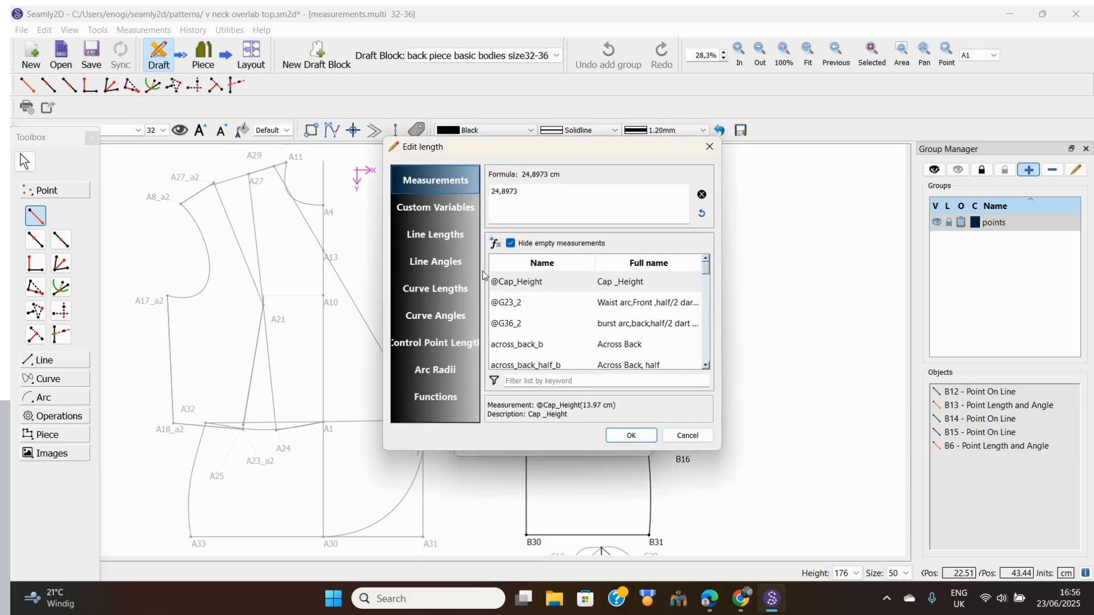
pyautogui.click(427, 237)
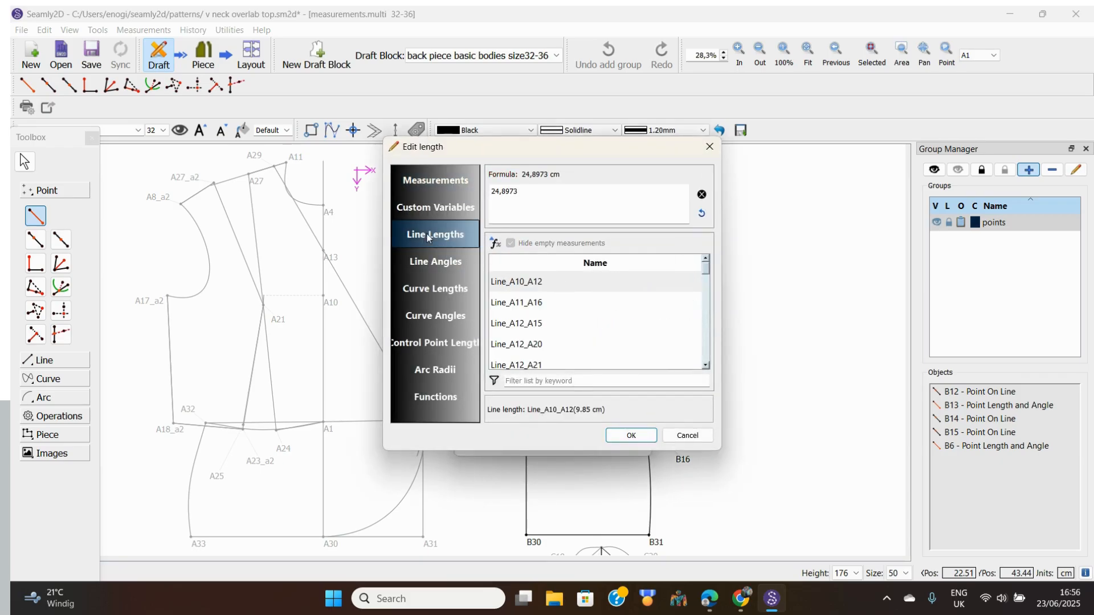
pyautogui.moveTo(618, 149); pyautogui.dragTo(408, 149)
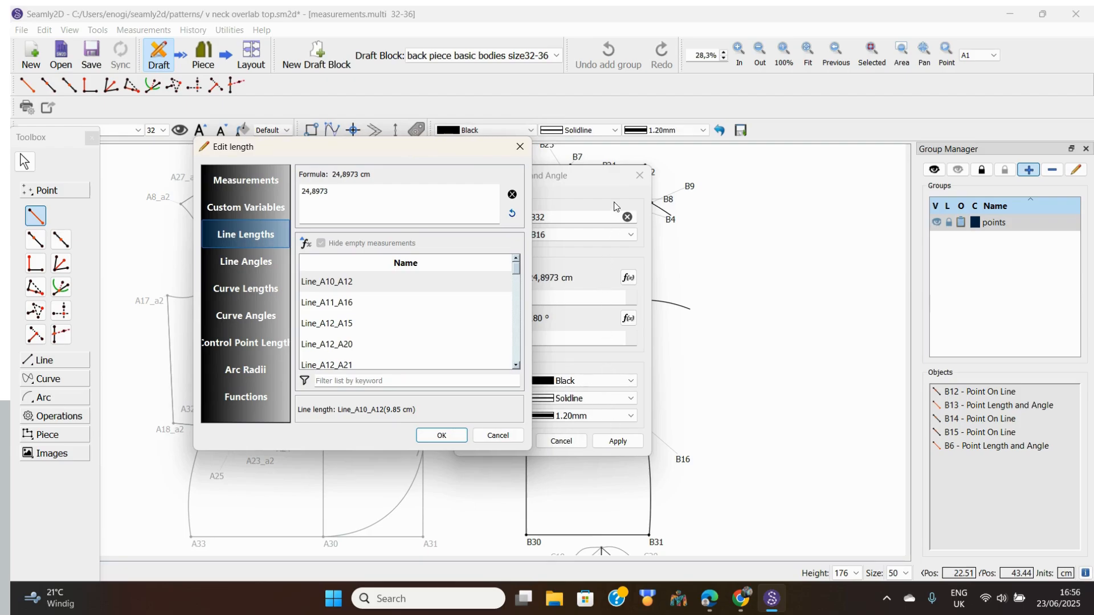
pyautogui.click(522, 153)
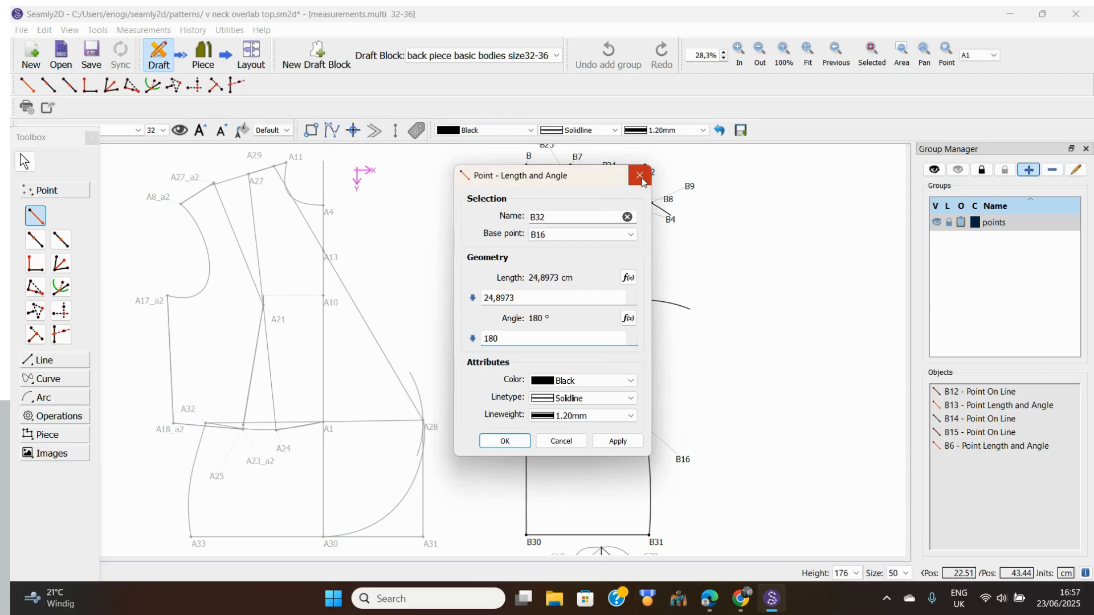
# Step: Replace the fixed length of the new point from B16 with the line-length formula Line_B1_B26 followed by a plus sign
pyautogui.moveTo(614, 181)
pyautogui.mouseDown()
pyautogui.moveTo(503, 182)
pyautogui.moveTo(420, 161)
pyautogui.mouseUp()
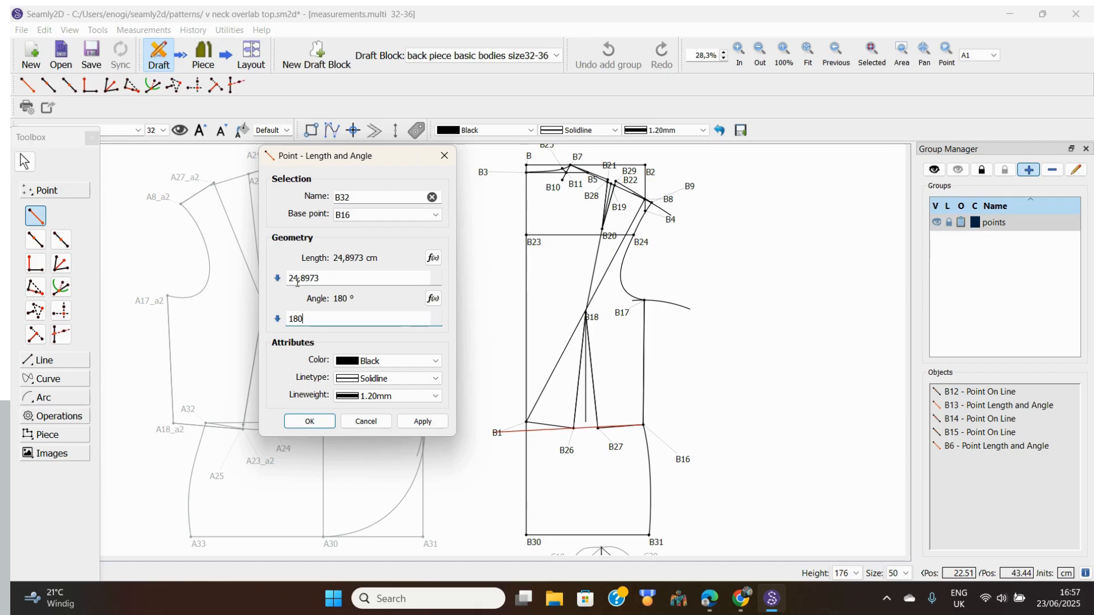
pyautogui.click(433, 257)
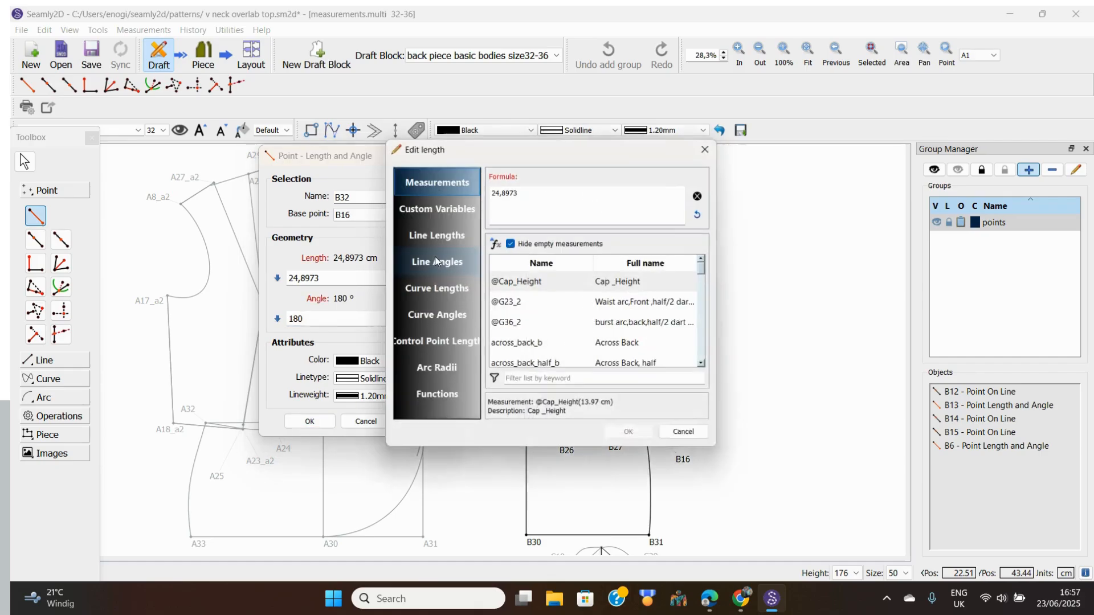
pyautogui.moveTo(587, 153); pyautogui.dragTo(345, 169)
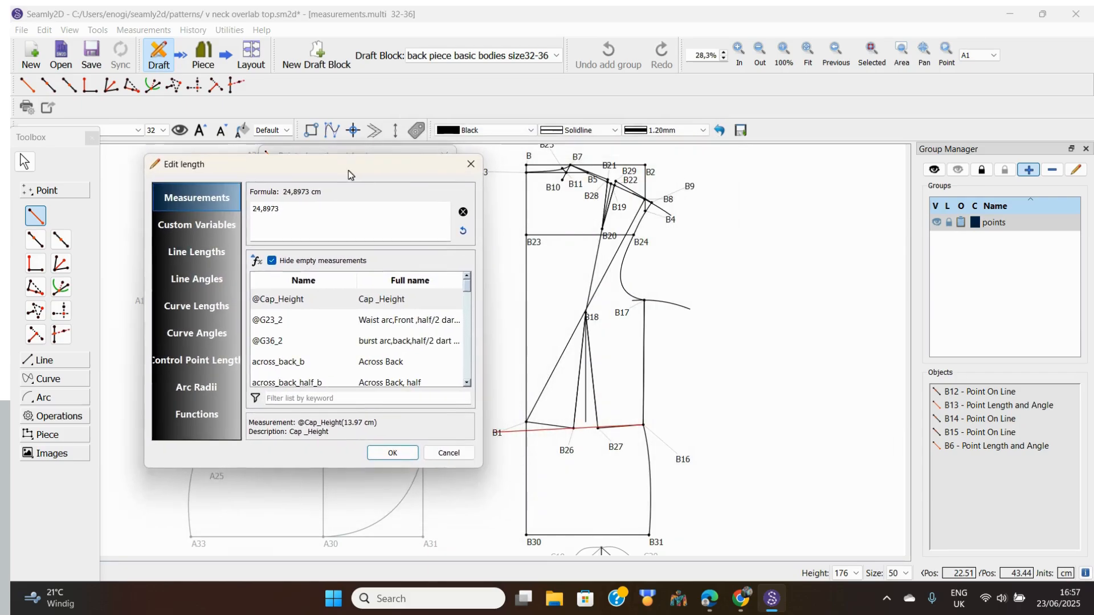
pyautogui.click(194, 254)
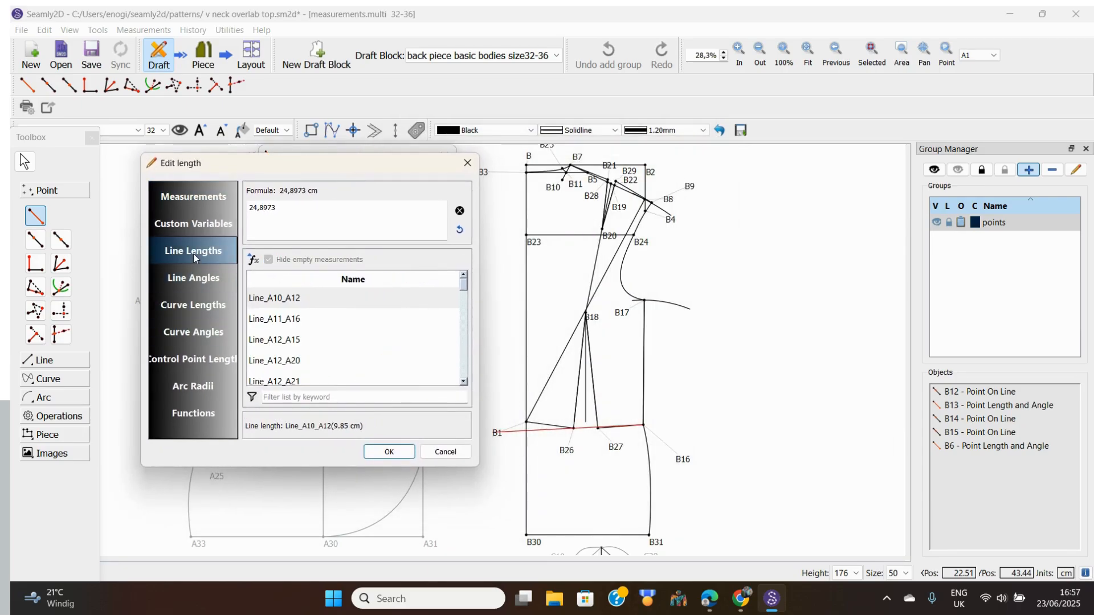
pyautogui.click(285, 398)
pyautogui.write('B1')
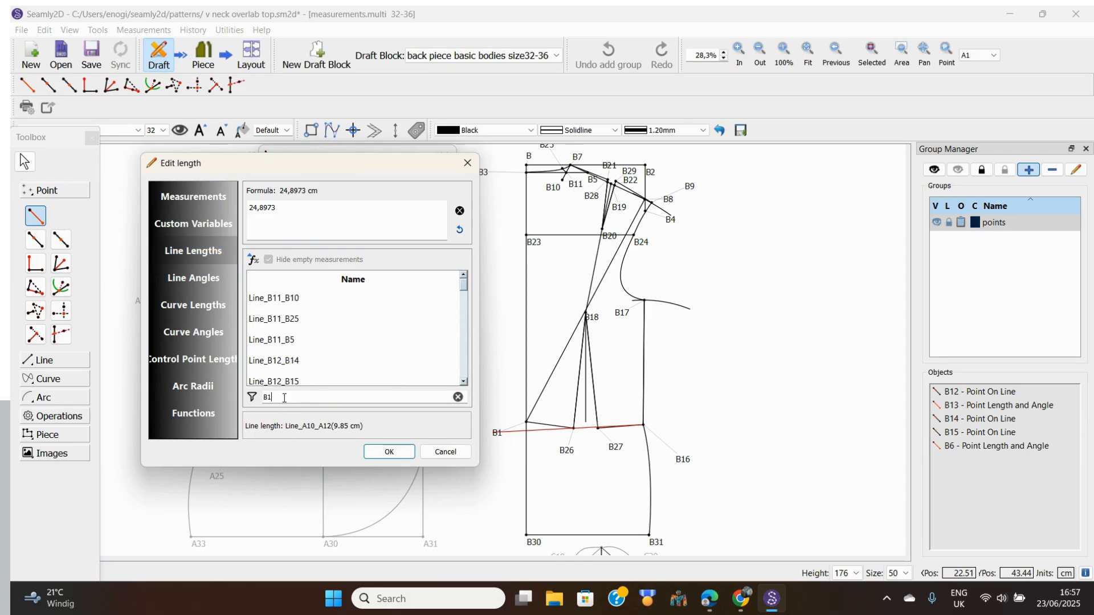
pyautogui.click(466, 379)
pyautogui.click(466, 381)
pyautogui.click(466, 381)
pyautogui.click(466, 380)
pyautogui.click(466, 381)
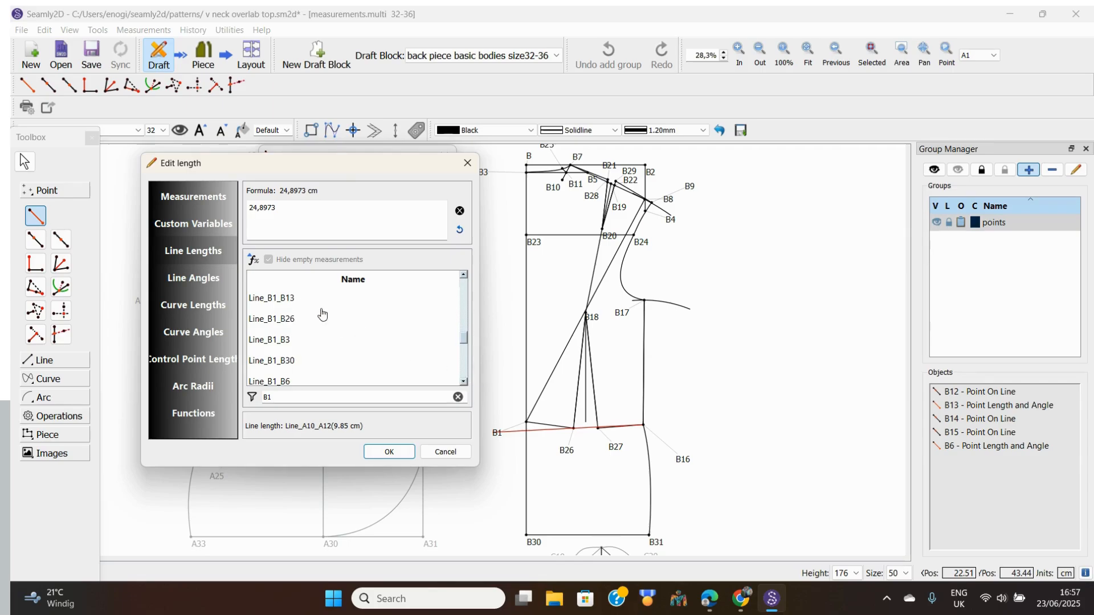
pyautogui.doubleClick(289, 320)
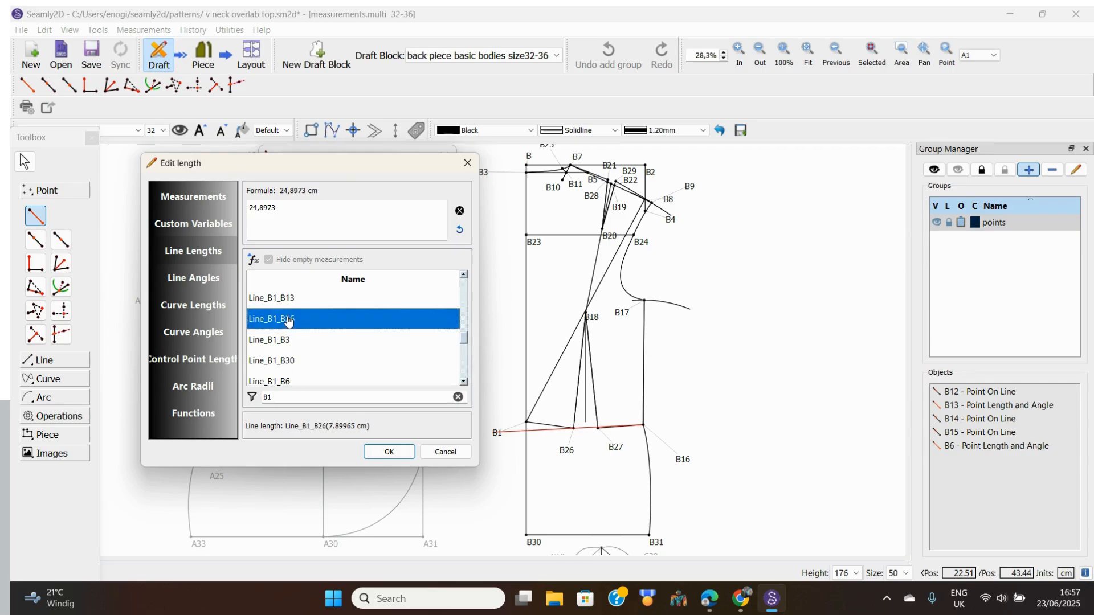
pyautogui.click(276, 209)
pyautogui.press('BackSpace')
pyautogui.press('BackSpace')
pyautogui.press('BackSpace')
pyautogui.press('BackSpace')
pyautogui.press('BackSpace')
pyautogui.press('BackSpace')
pyautogui.press('BackSpace')
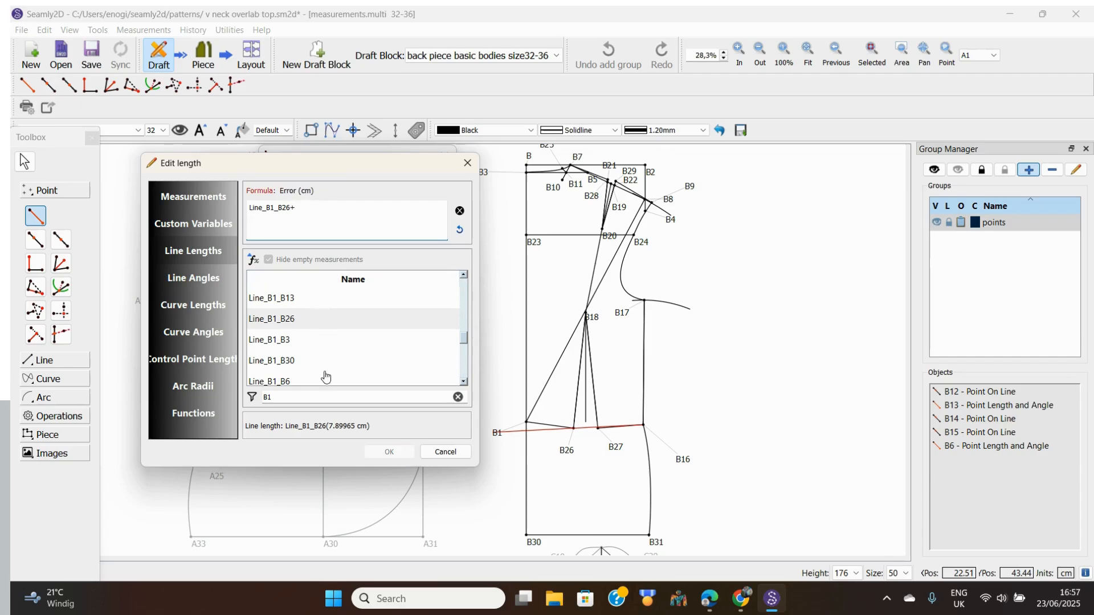
# Step: Add Line_B27_B16 to the length formula and create point B32 from B16 at 180°
pyautogui.click(273, 398)
pyautogui.press('BackSpace')
pyautogui.write('27')
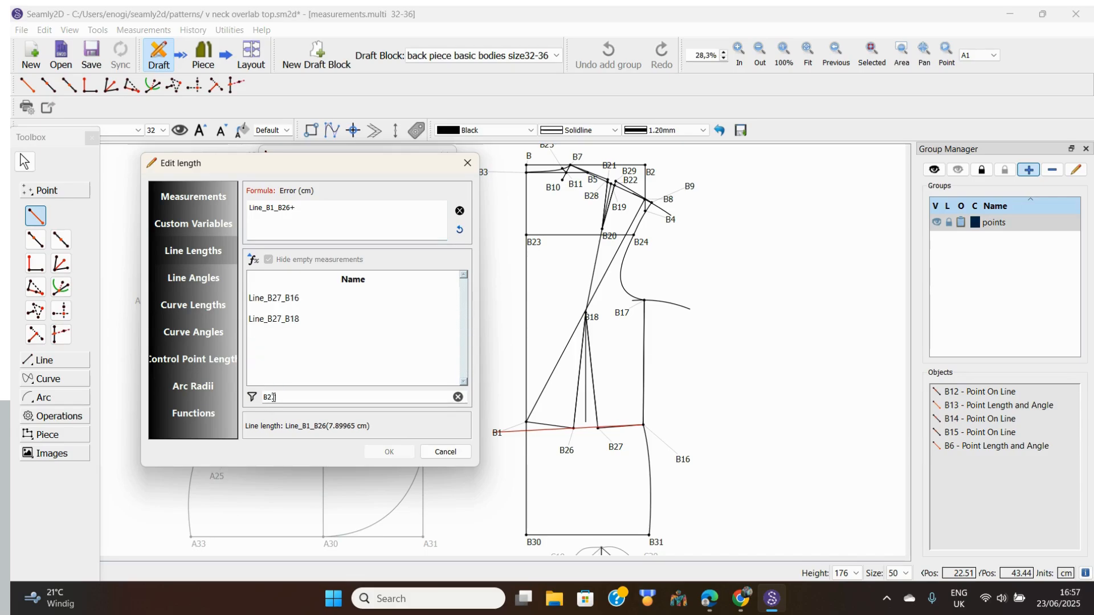
pyautogui.doubleClick(286, 299)
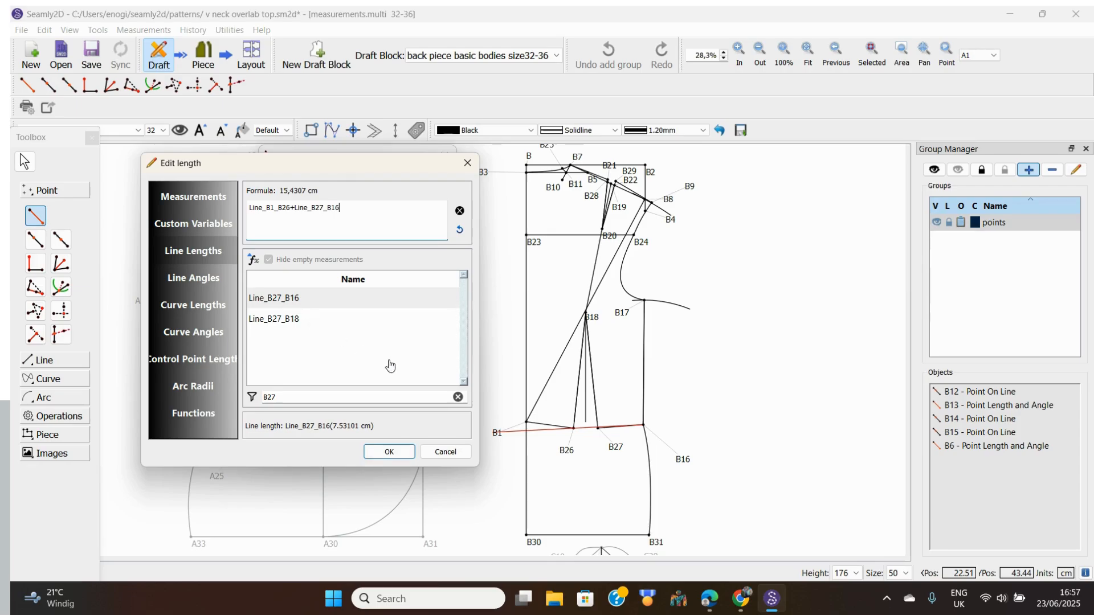
pyautogui.click(389, 452)
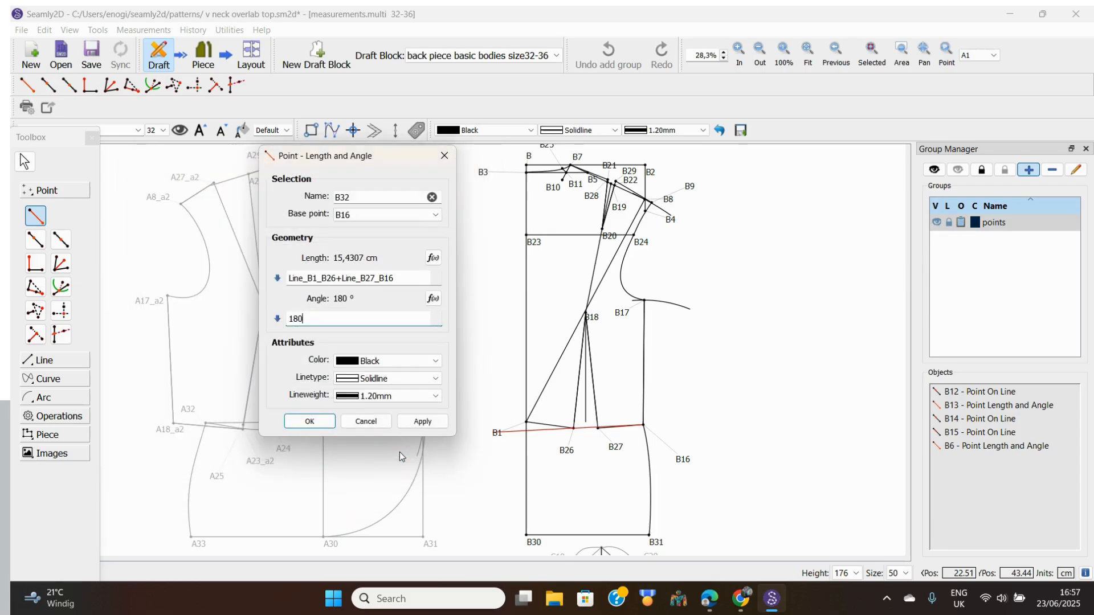
pyautogui.click(421, 421)
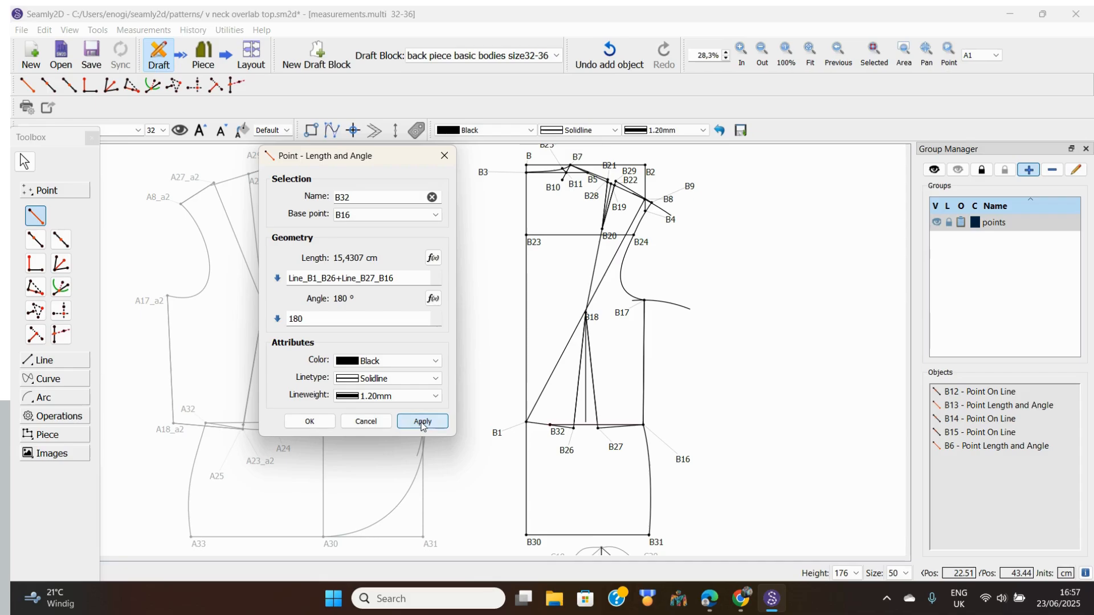
pyautogui.click(318, 422)
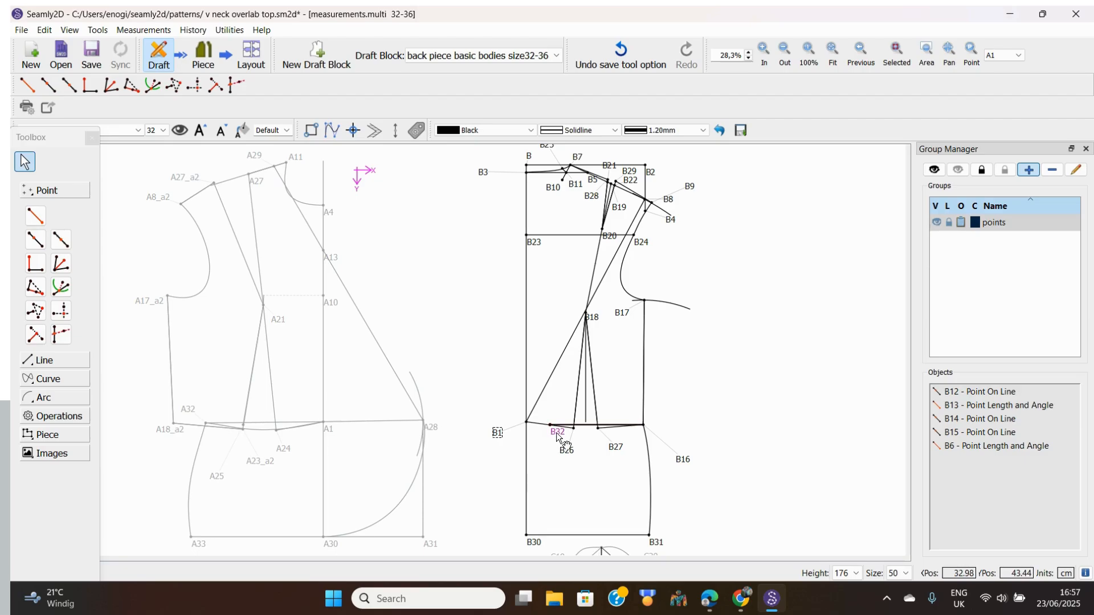
# Step: Move the B32 label above the waistline and draw a simple curve from B32 to B16
pyautogui.moveTo(559, 434); pyautogui.dragTo(558, 412)
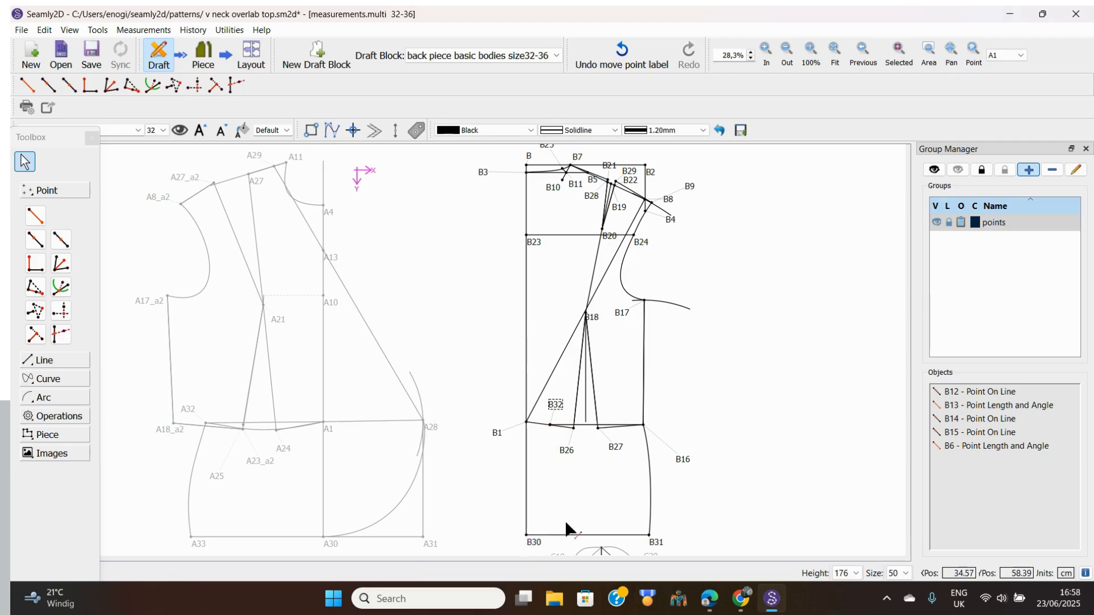
pyautogui.click(48, 379)
pyautogui.click(35, 253)
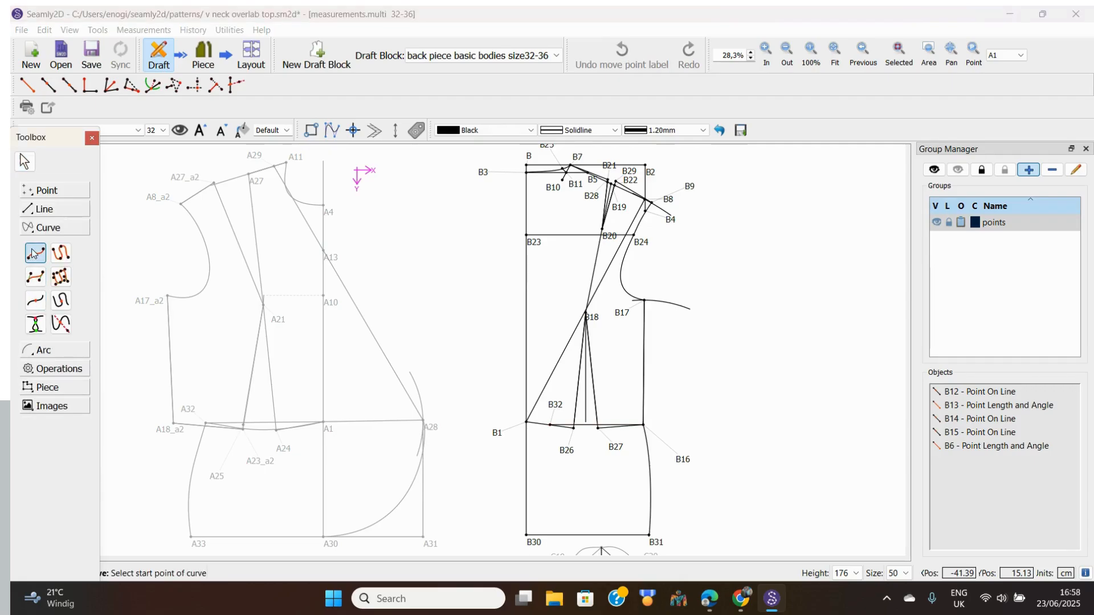
pyautogui.click(552, 423)
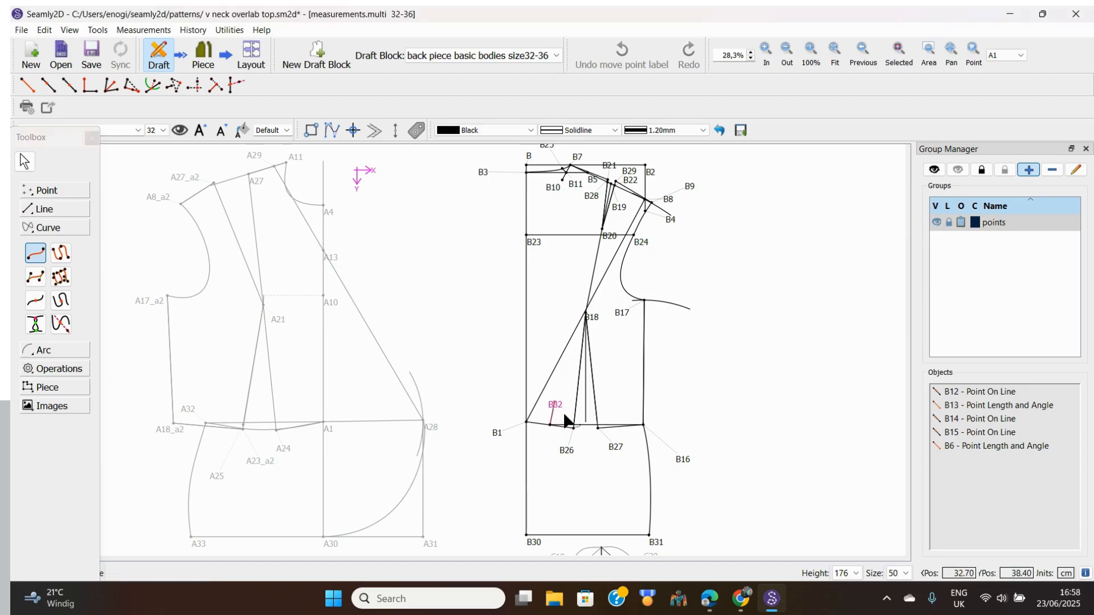
pyautogui.click(682, 459)
# Step: Reshape the B32–B16 curve into a shallow downward bow under B26 and B27, moving the B32 label clear of its handle
pyautogui.moveTo(610, 405); pyautogui.dragTo(596, 433)
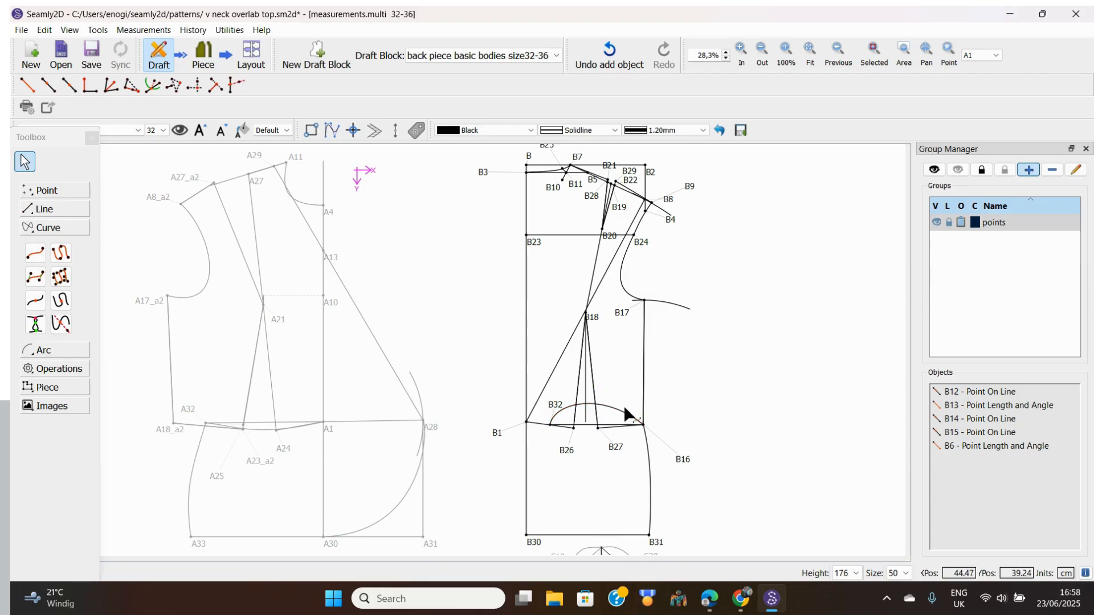
pyautogui.click(620, 409)
pyautogui.moveTo(604, 392); pyautogui.dragTo(609, 444)
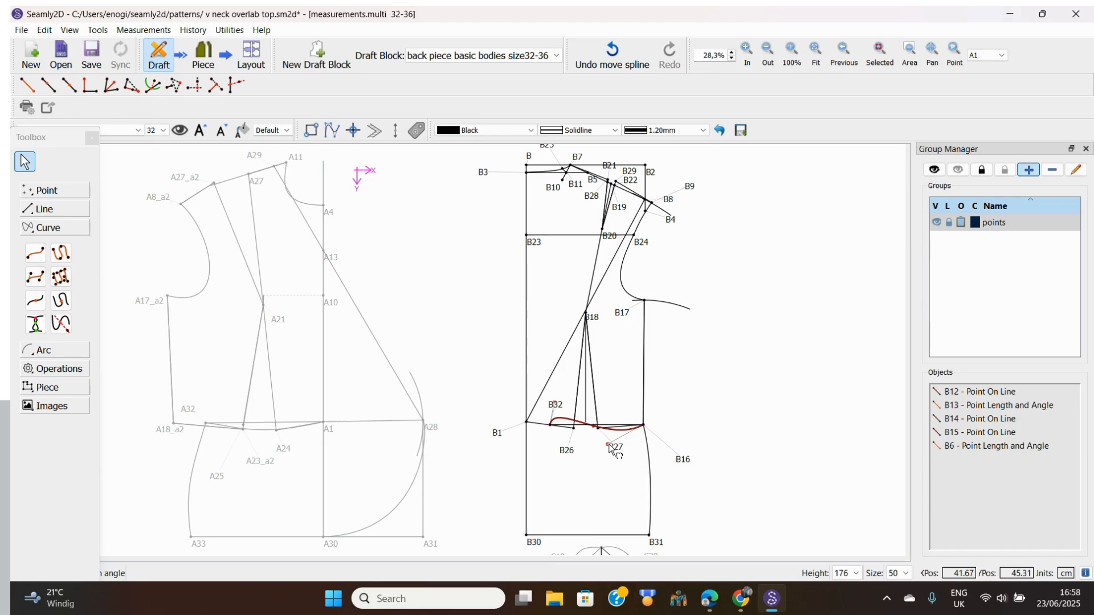
pyautogui.click(555, 405)
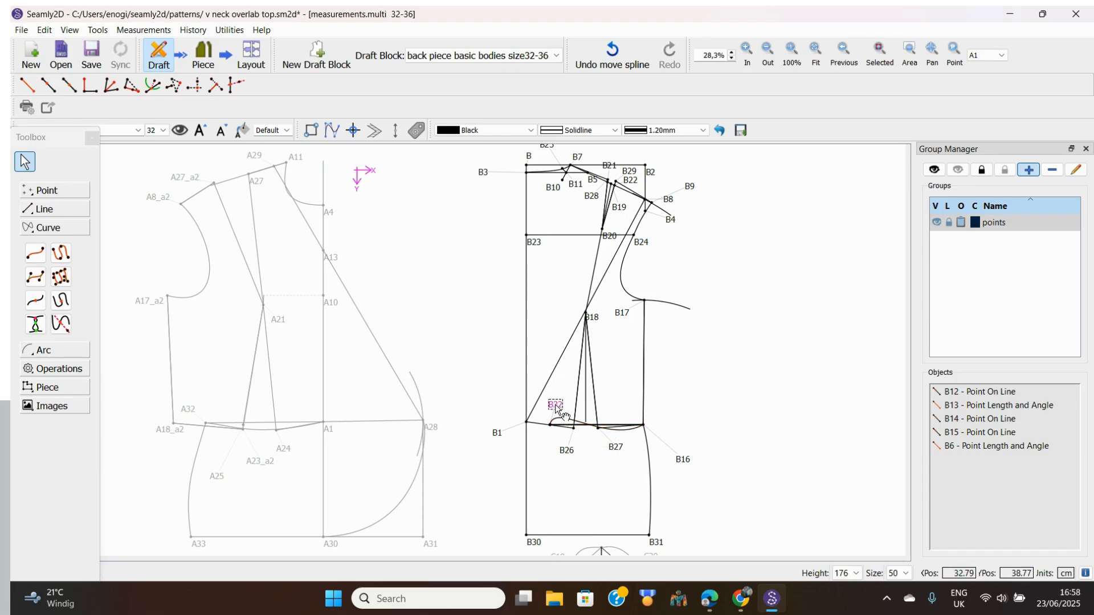
pyautogui.moveTo(559, 409); pyautogui.dragTo(556, 389)
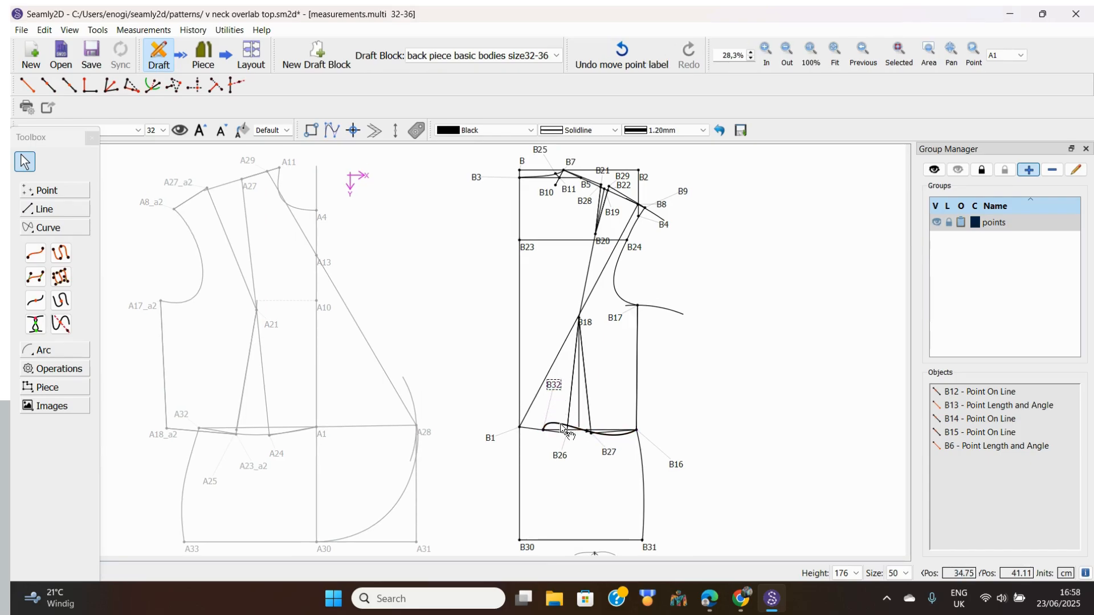
pyautogui.moveTo(564, 431)
pyautogui.mouseDown()
pyautogui.moveTo(558, 450)
pyautogui.moveTo(557, 438)
pyautogui.mouseUp()
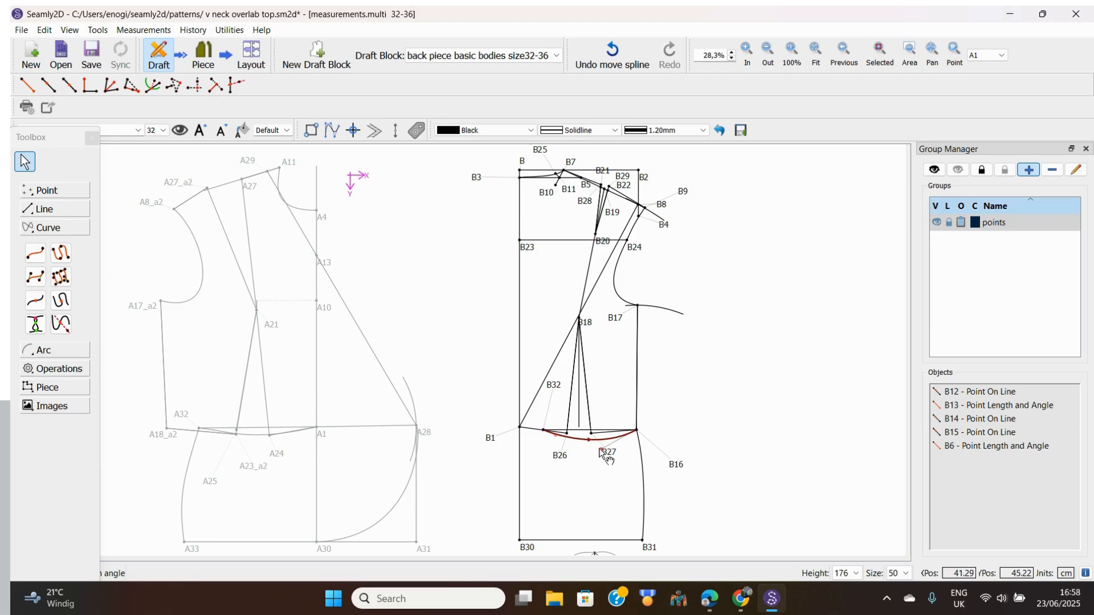
pyautogui.moveTo(600, 452); pyautogui.dragTo(577, 442)
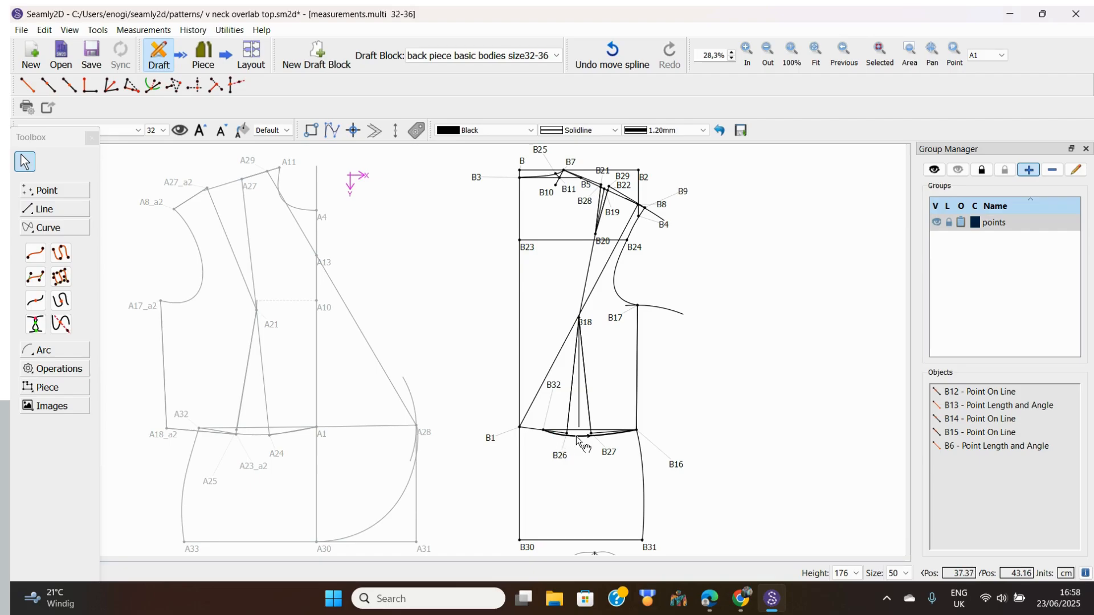
pyautogui.moveTo(580, 435)
pyautogui.mouseDown()
pyautogui.moveTo(556, 436)
pyautogui.moveTo(570, 440)
pyautogui.mouseUp()
# Step: Draw a simple curve from B32 to B30 and raise its handle at B30 up along the center back line
pyautogui.click(35, 253)
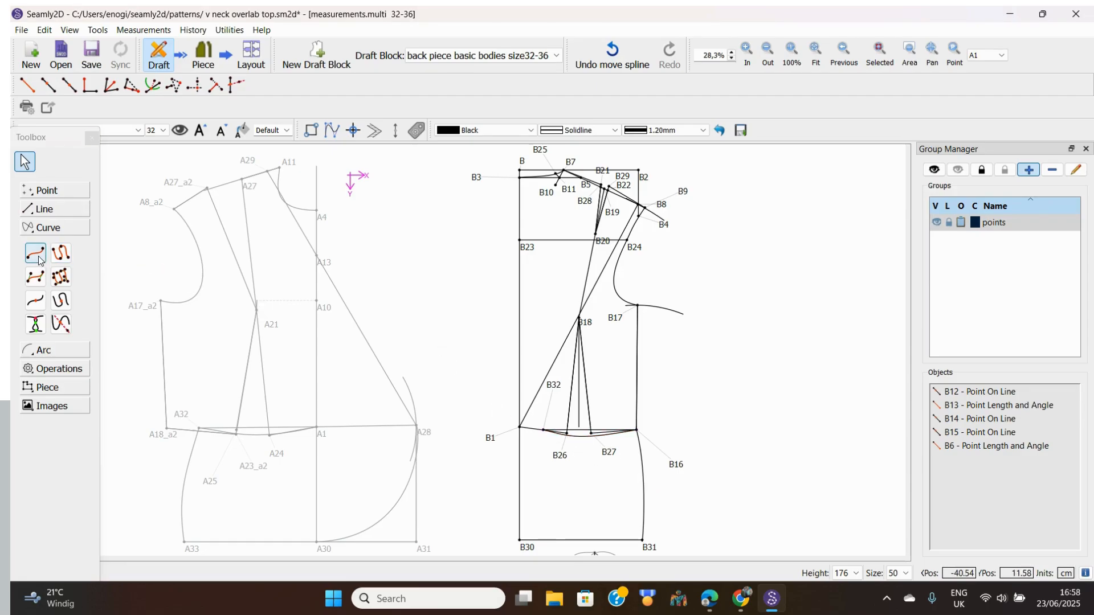
pyautogui.click(551, 387)
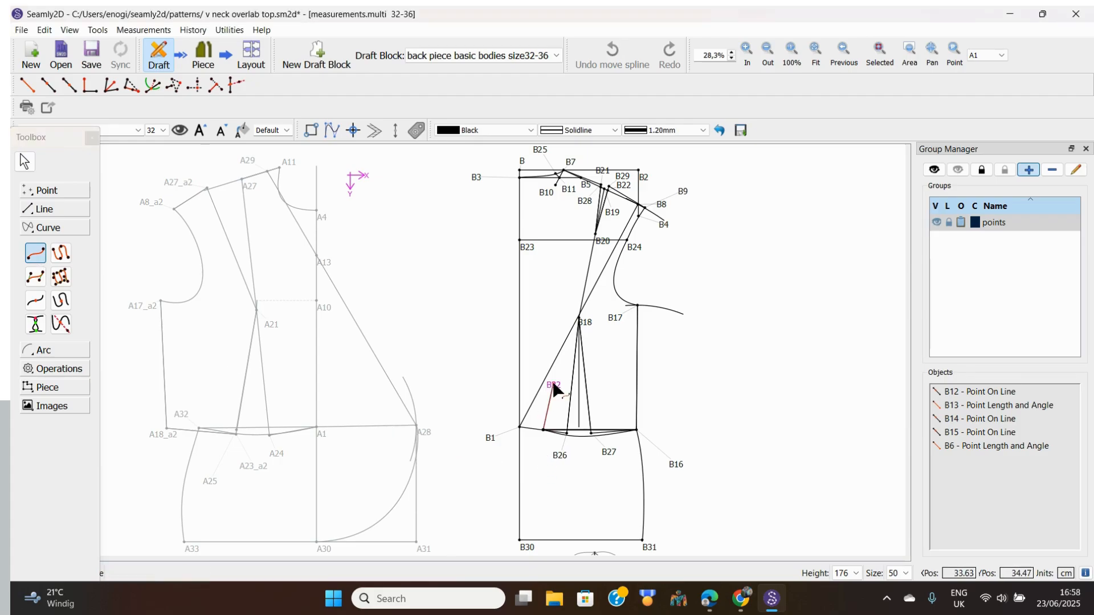
pyautogui.click(521, 546)
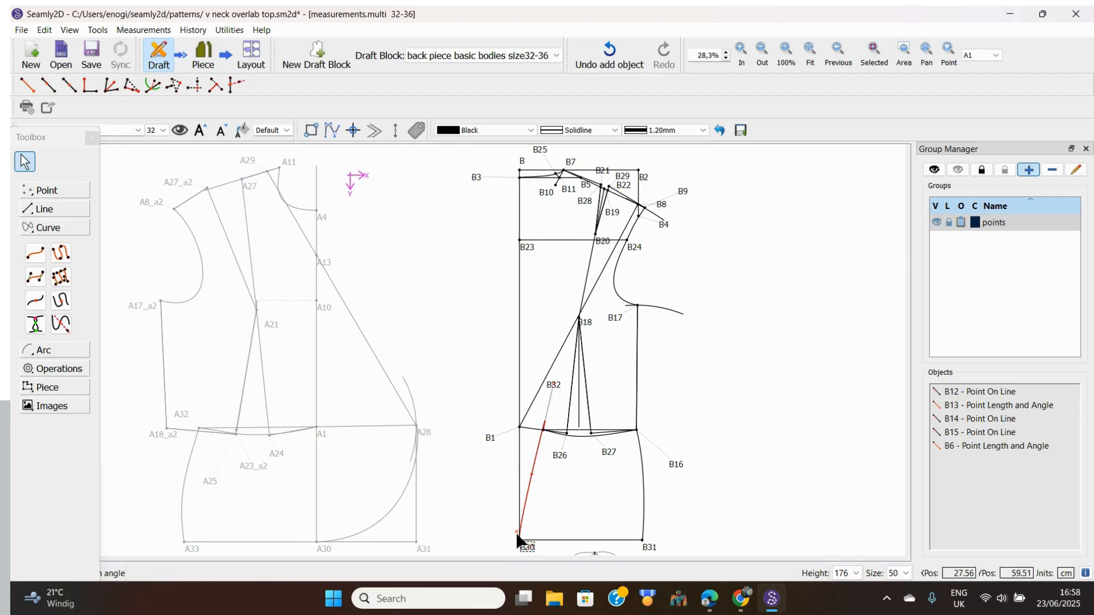
pyautogui.moveTo(518, 534); pyautogui.dragTo(520, 415)
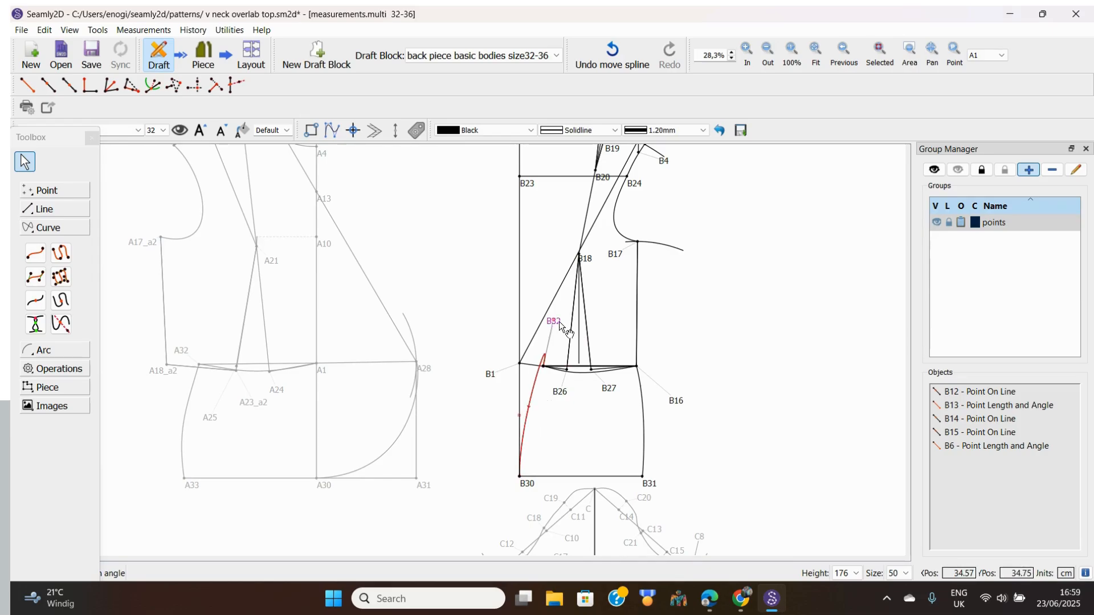
# Step: Move the B32 label aside and adjust both handles of the B32–B30 curve to form a smooth hip line
pyautogui.moveTo(552, 319)
pyautogui.mouseDown()
pyautogui.moveTo(561, 344)
pyautogui.moveTo(572, 334)
pyautogui.moveTo(558, 340)
pyautogui.mouseUp()
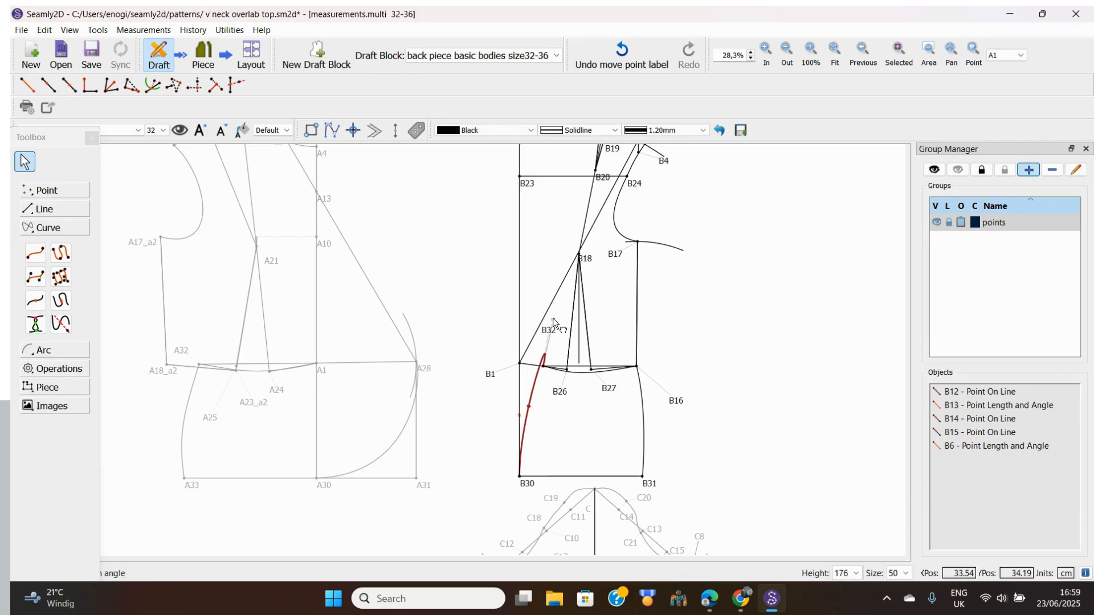
pyautogui.moveTo(553, 319); pyautogui.dragTo(531, 390)
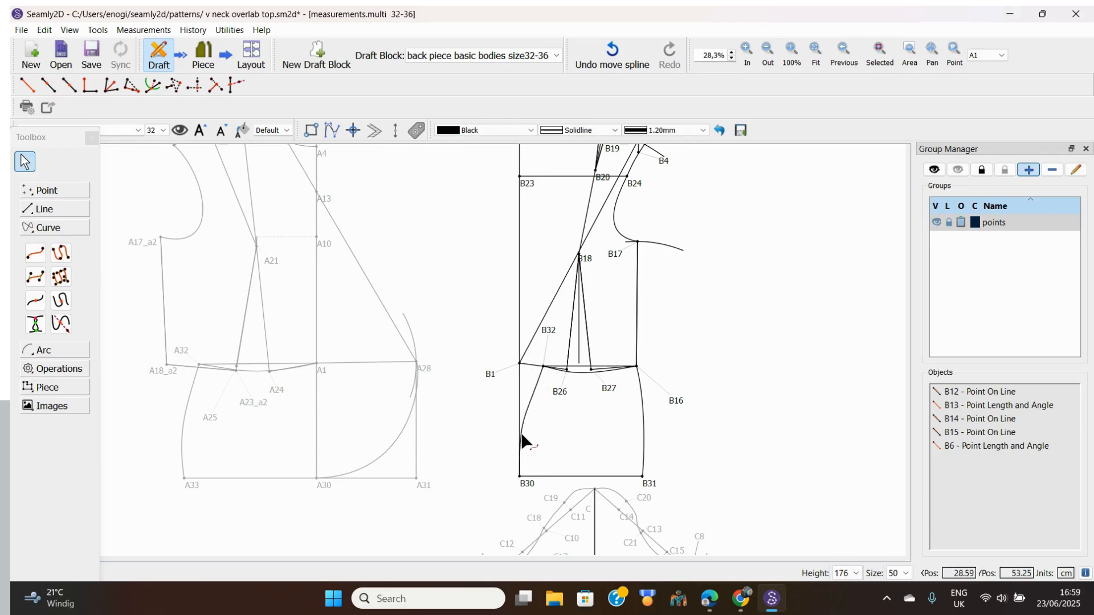
pyautogui.click(535, 393)
pyautogui.moveTo(525, 415); pyautogui.dragTo(528, 405)
pyautogui.scroll(1, 530, 405)
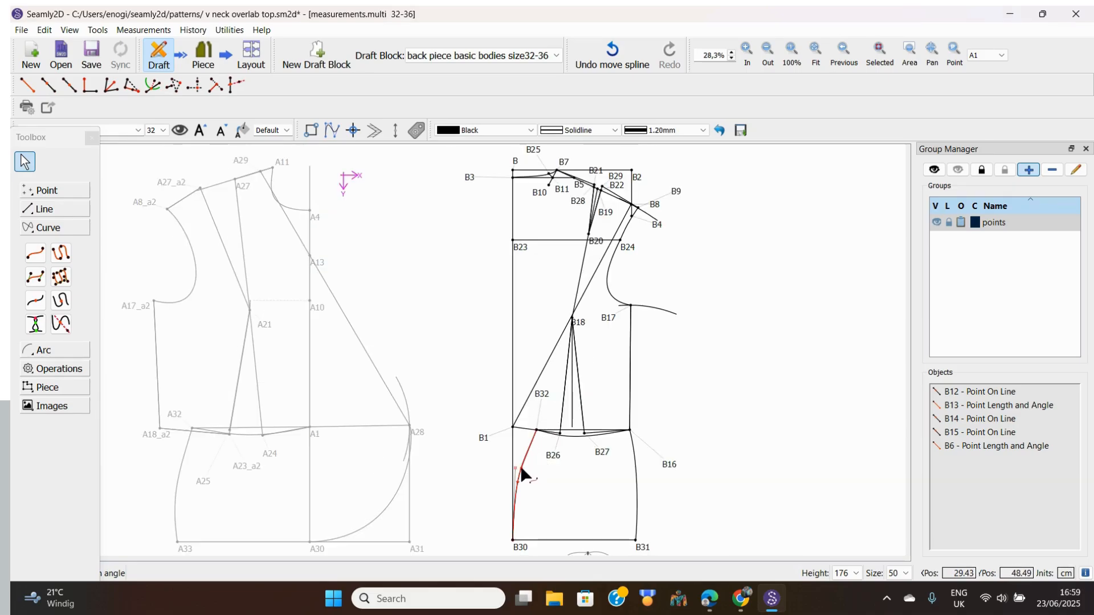
pyautogui.hscroll(1, 522, 468)
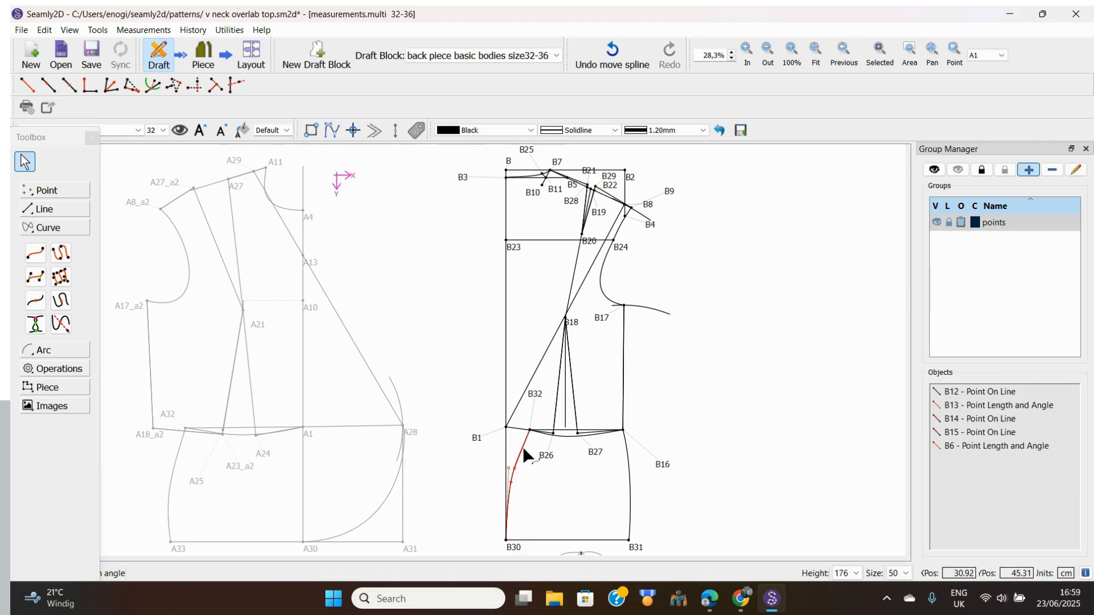
pyautogui.click(523, 448)
pyautogui.moveTo(508, 469); pyautogui.dragTo(510, 457)
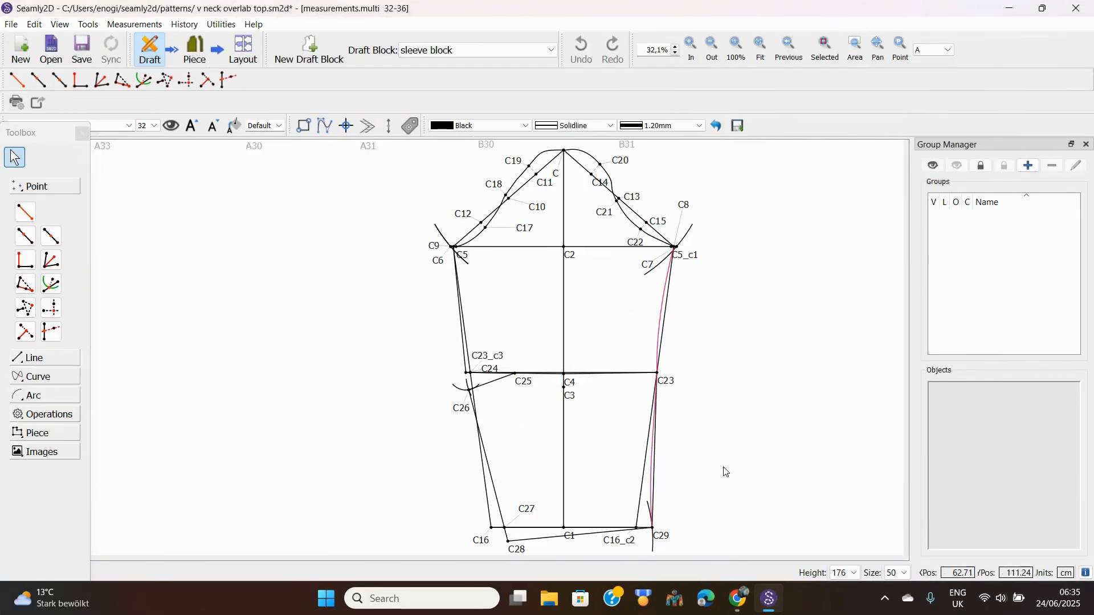
pyautogui.click(195, 50)
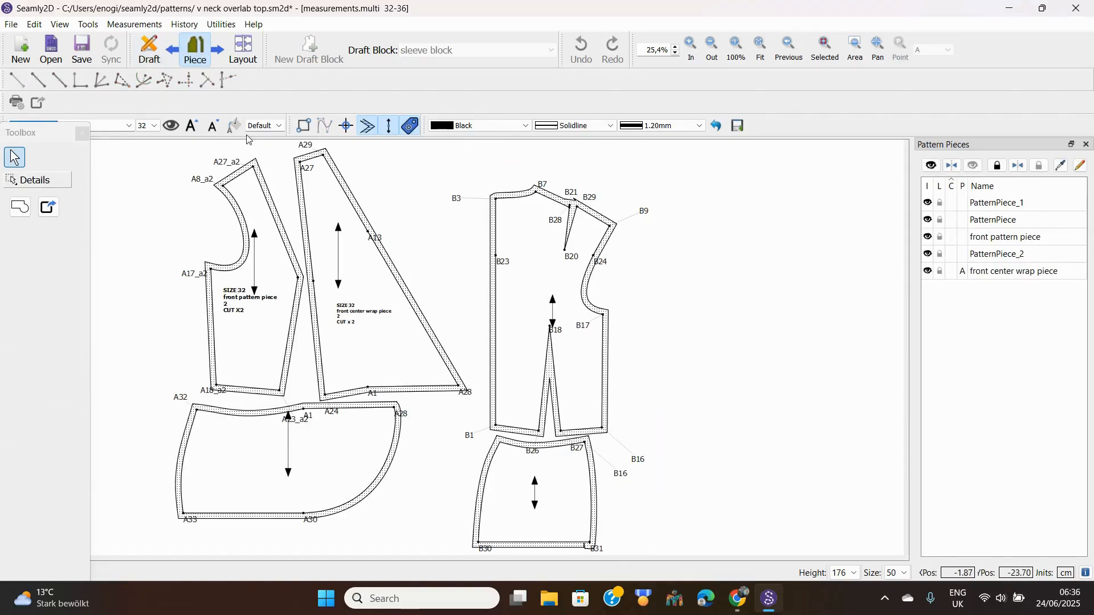
pyautogui.click(150, 50)
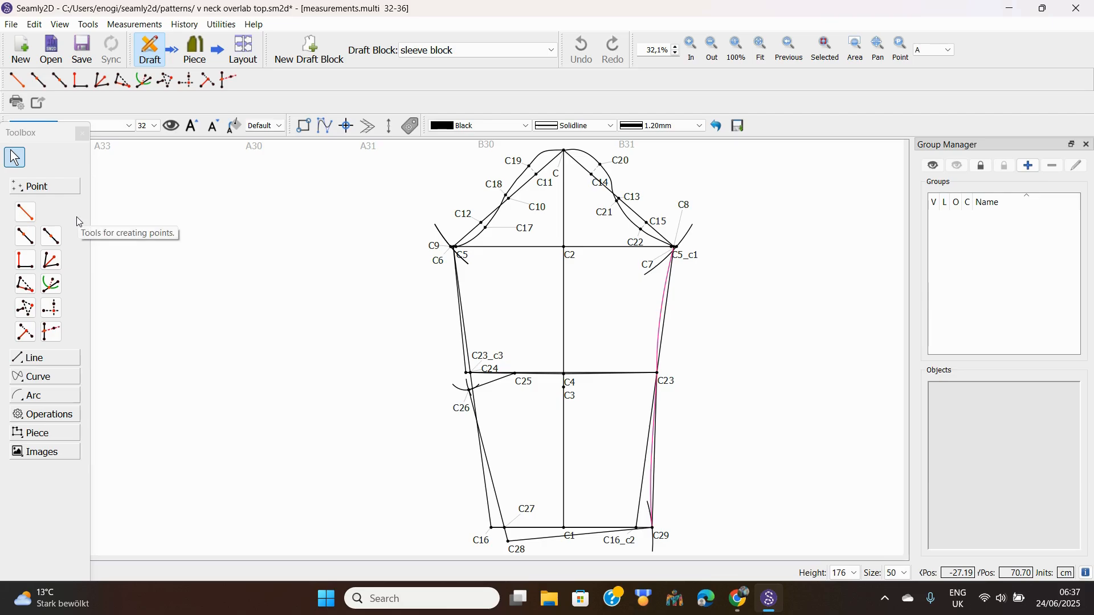
# Step: Start a Length and Angle point straight down from C8 at 270° and open its length formula for editing
pyautogui.click(25, 213)
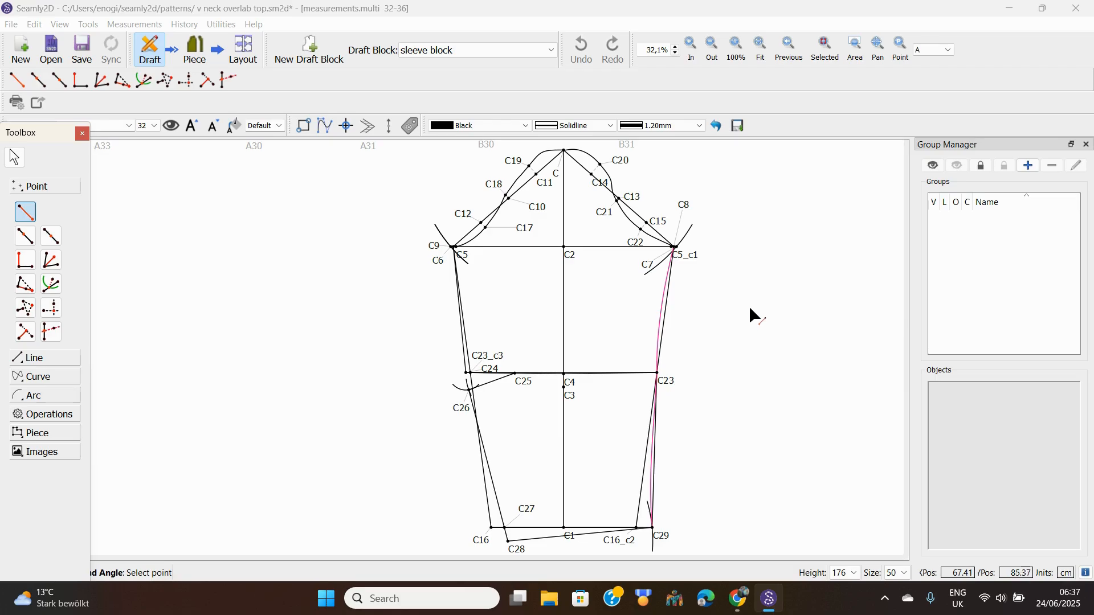
pyautogui.click(691, 215)
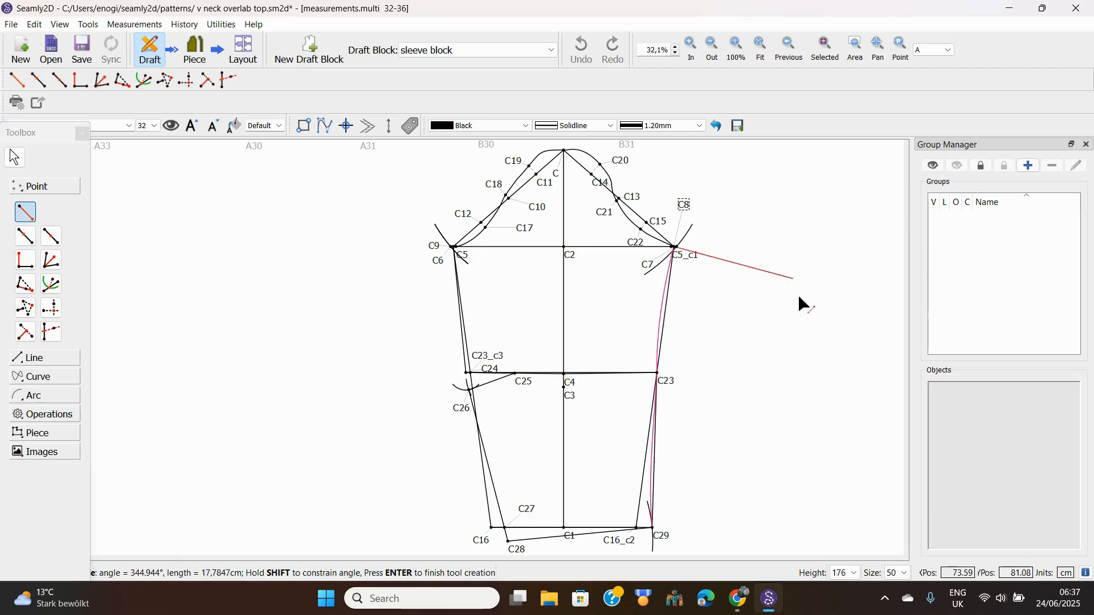
pyautogui.click(678, 523)
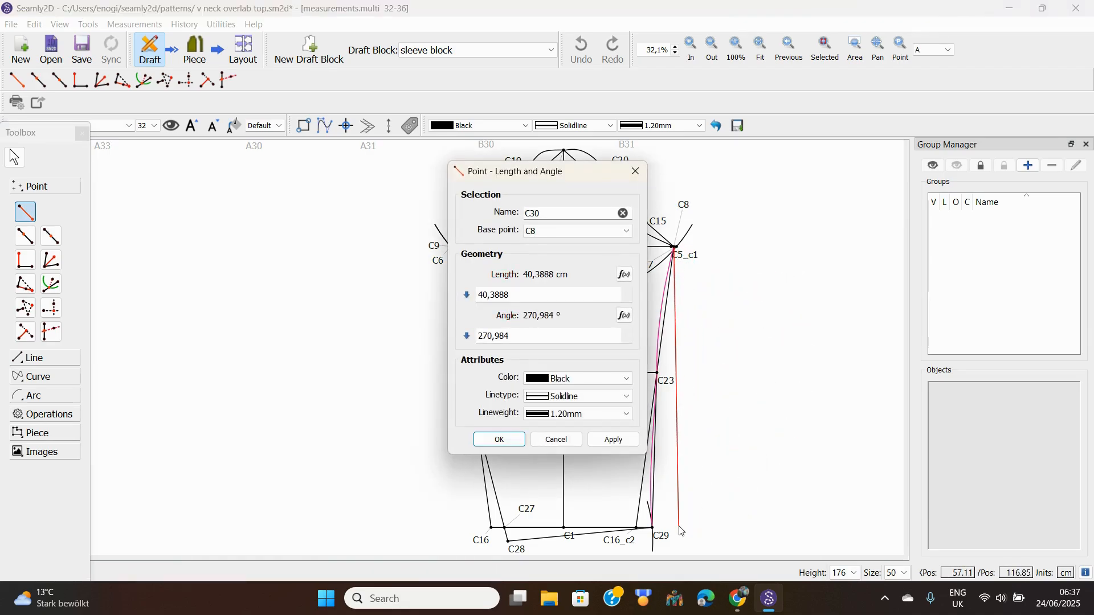
pyautogui.click(517, 337)
pyautogui.click(629, 278)
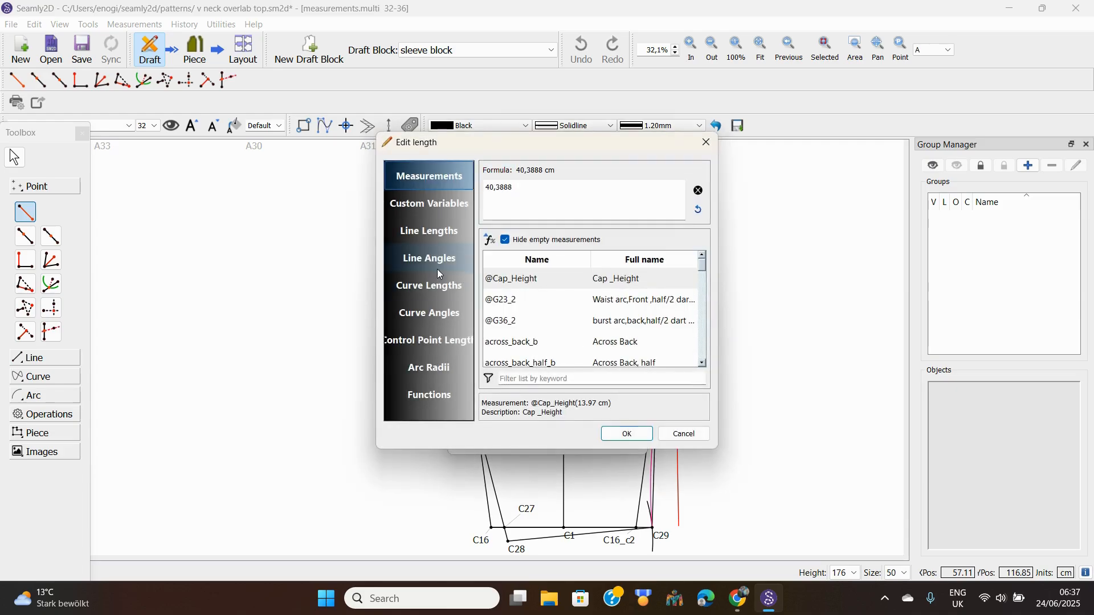
# Step: Look through the line lengths filtered by C8 for one that matches the sleeve's side seam
pyautogui.click(428, 235)
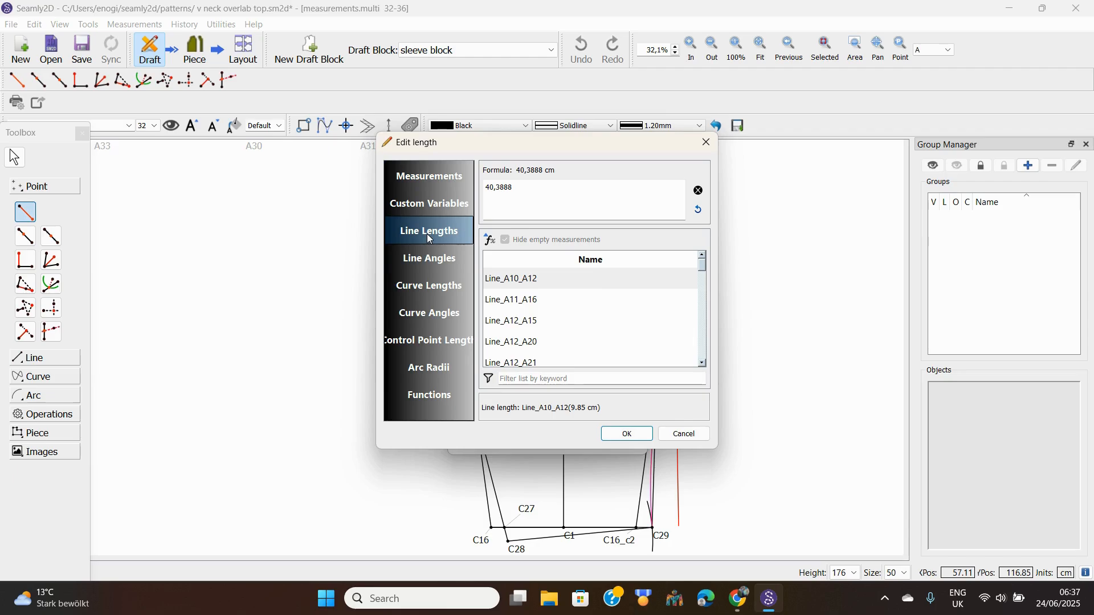
pyautogui.click(507, 373)
pyautogui.write('c')
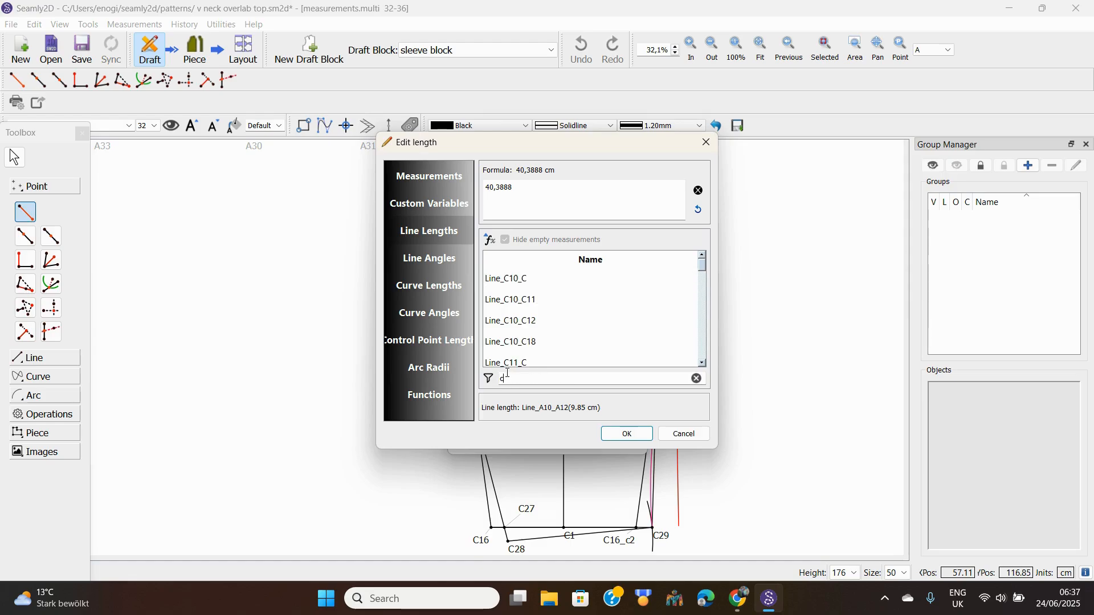
pyautogui.write('8')
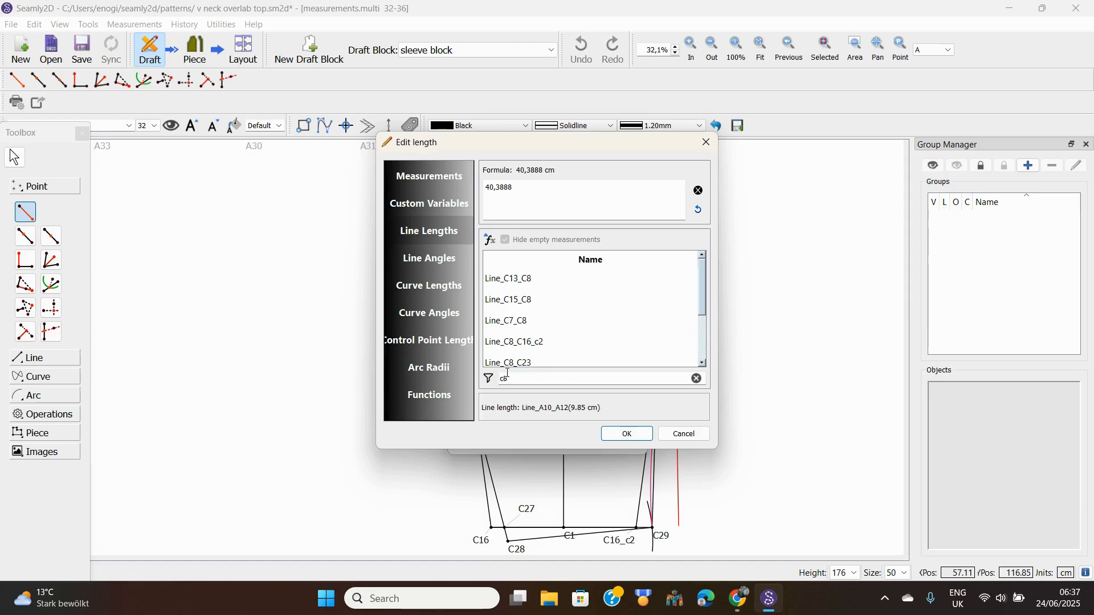
pyautogui.click(704, 363)
pyautogui.click(704, 363)
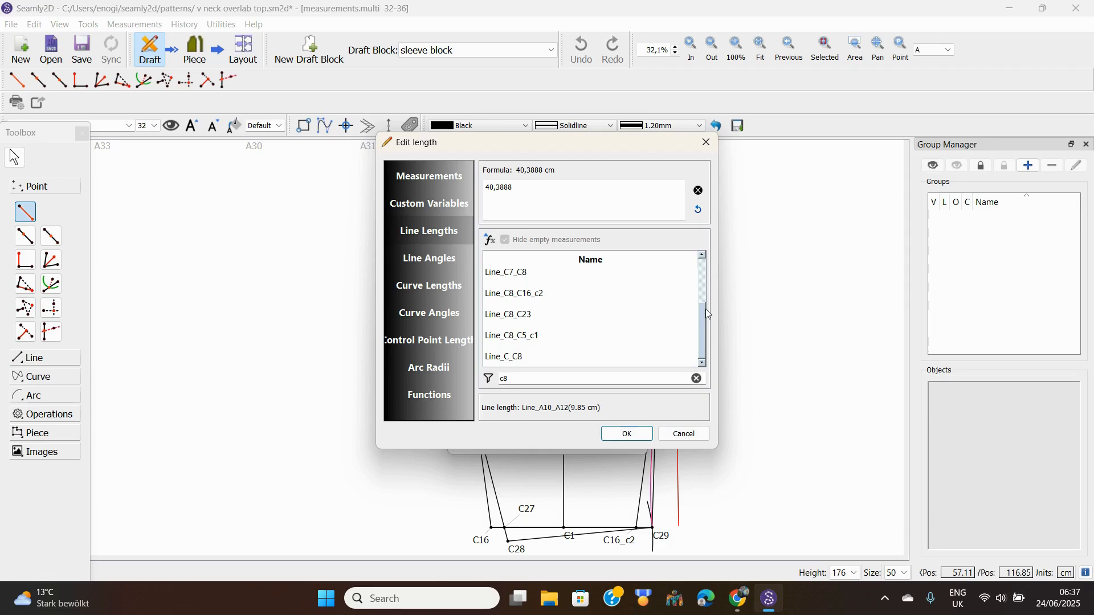
pyautogui.click(703, 256)
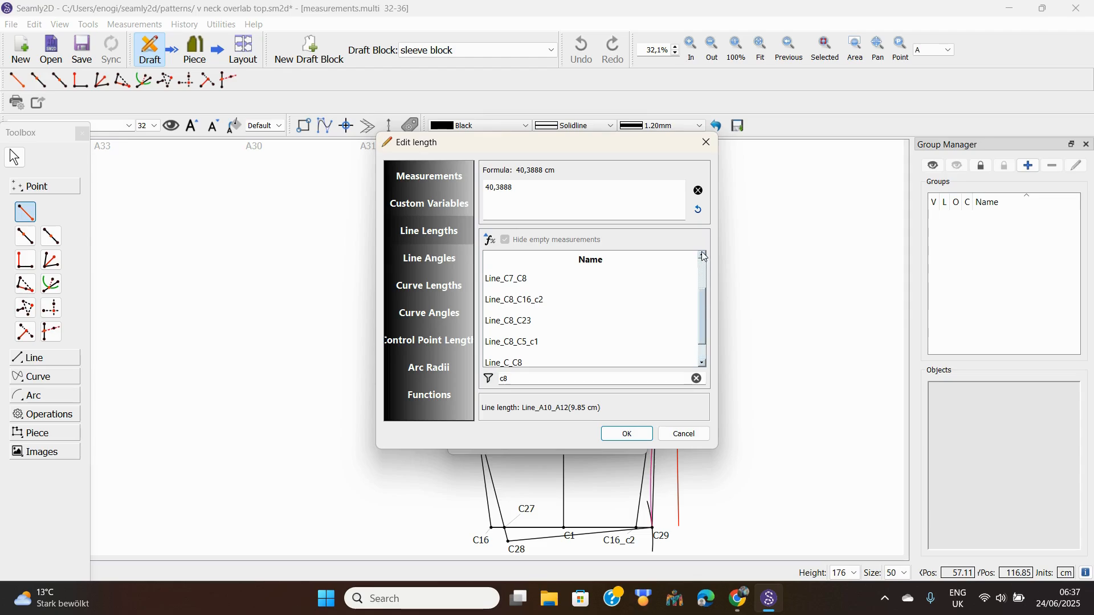
pyautogui.click(704, 256)
pyautogui.click(704, 256)
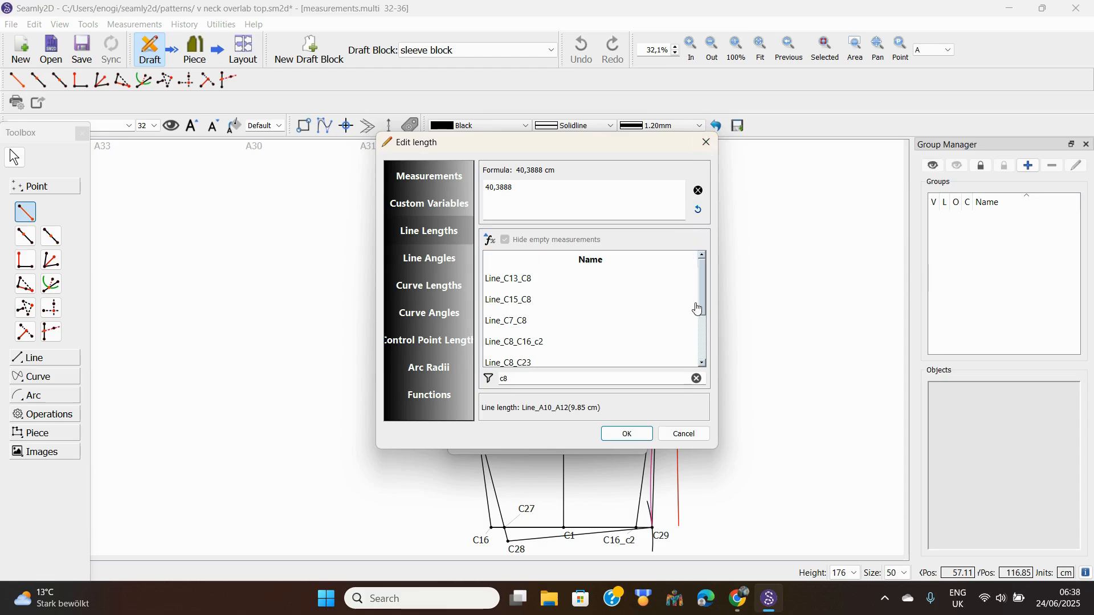
pyautogui.moveTo(702, 309); pyautogui.dragTo(702, 369)
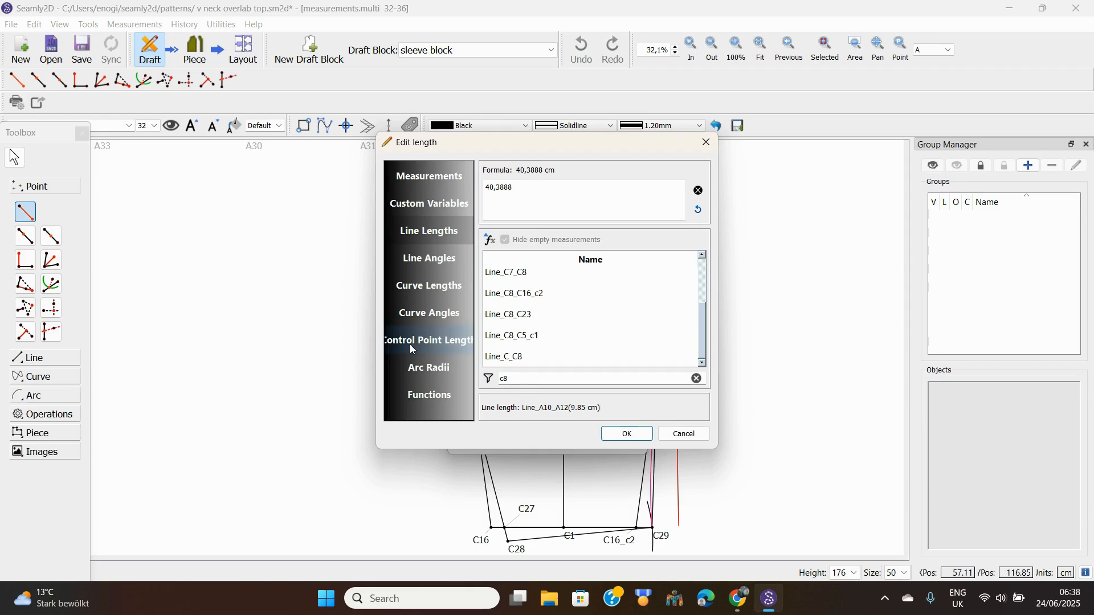
# Step: Set the length of the point below C8 to the curve length SplPath_C8_C29 and create it as C30
pyautogui.click(430, 288)
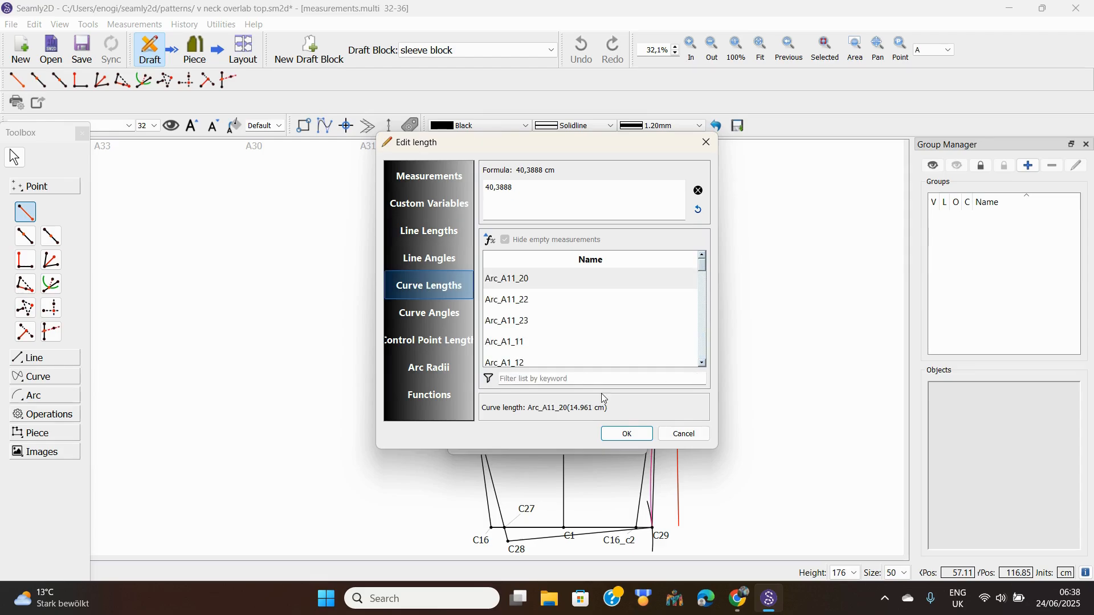
pyautogui.click(515, 377)
pyautogui.write('q')
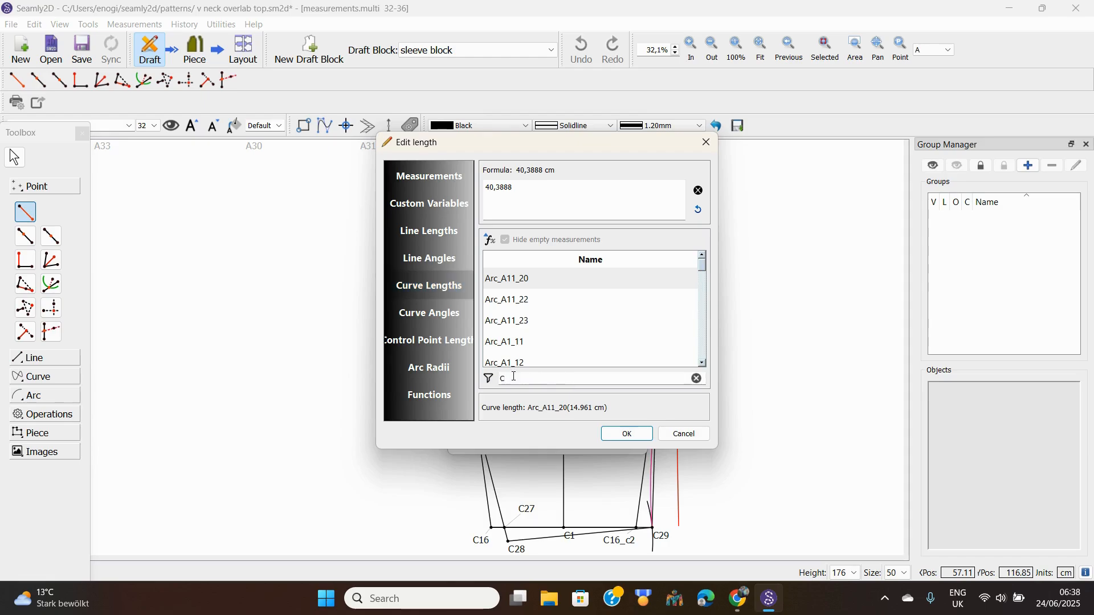
pyautogui.write('8')
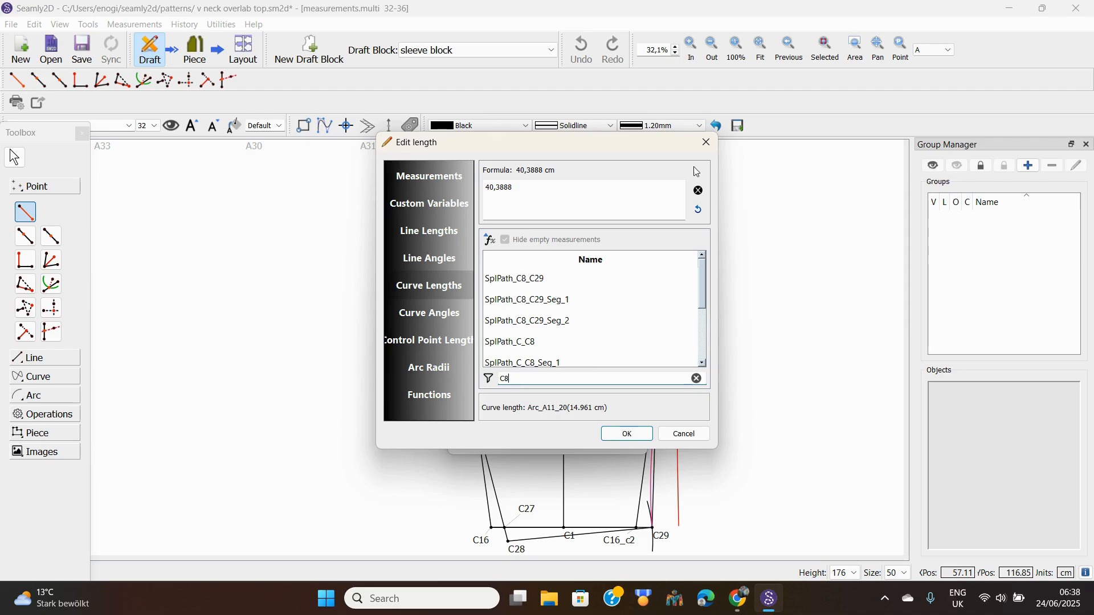
pyautogui.click(699, 190)
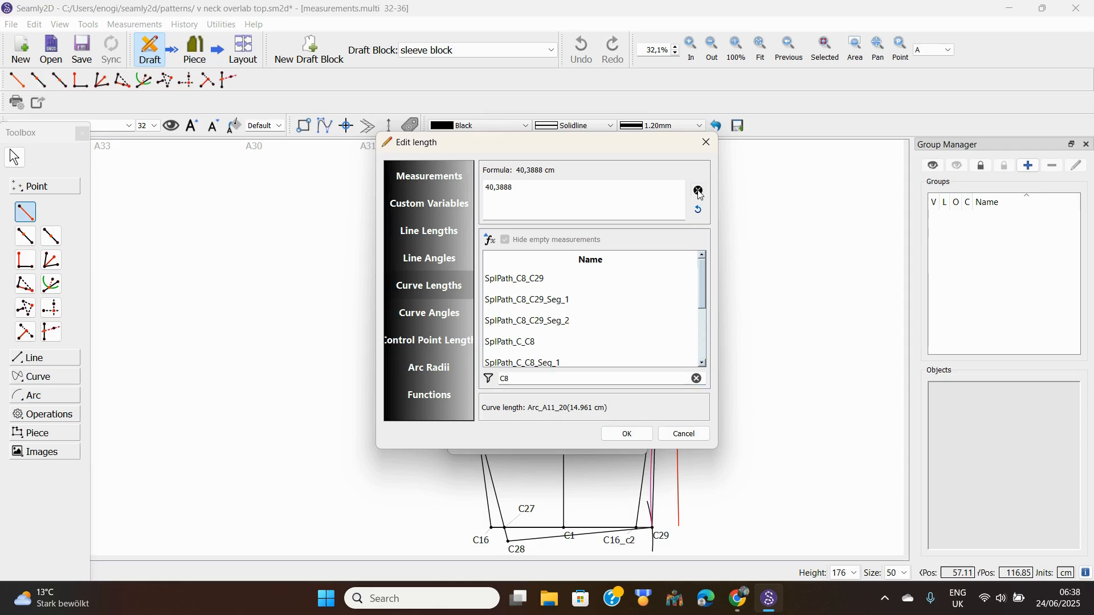
pyautogui.doubleClick(513, 288)
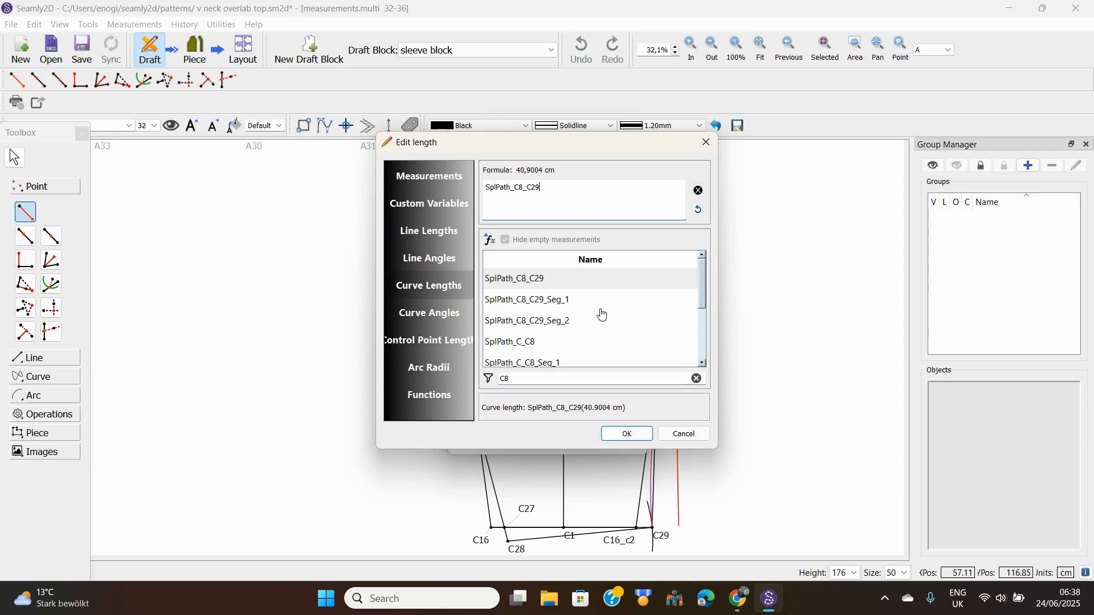
pyautogui.click(627, 434)
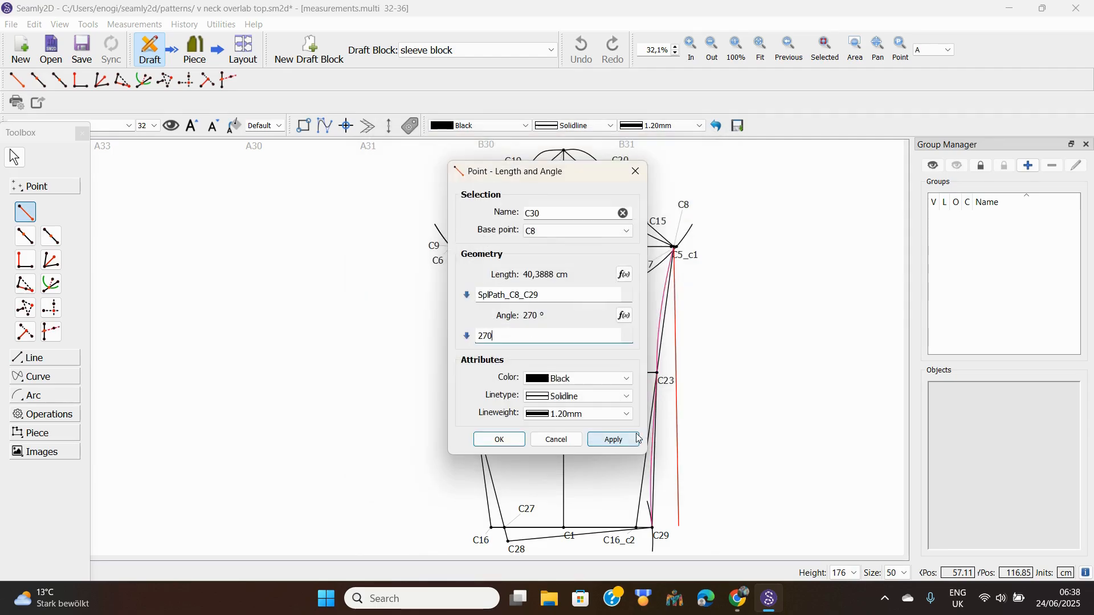
pyautogui.click(626, 442)
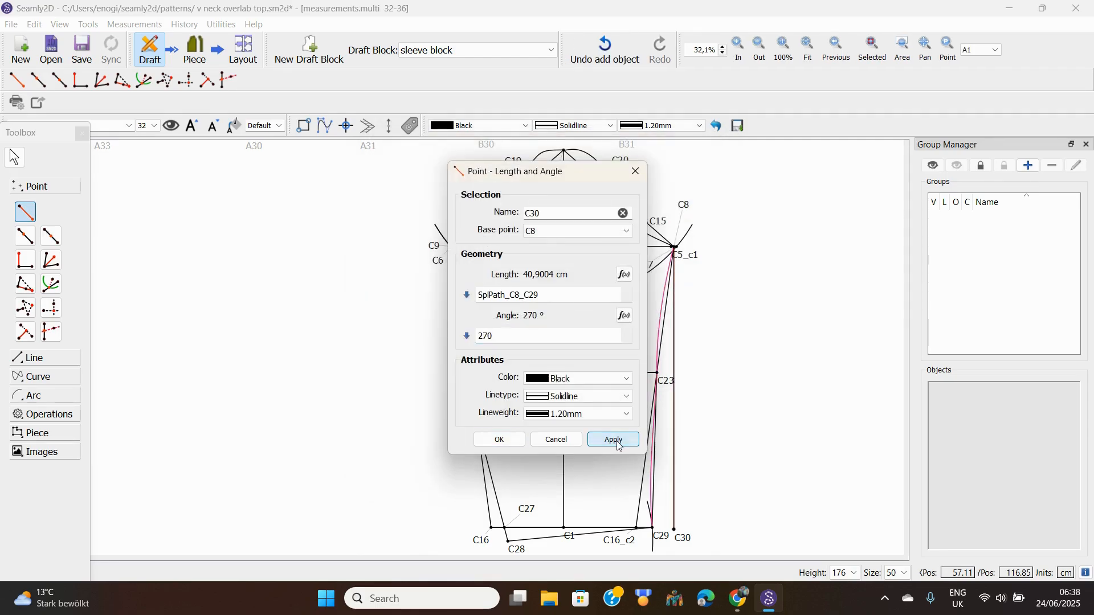
pyautogui.click(499, 439)
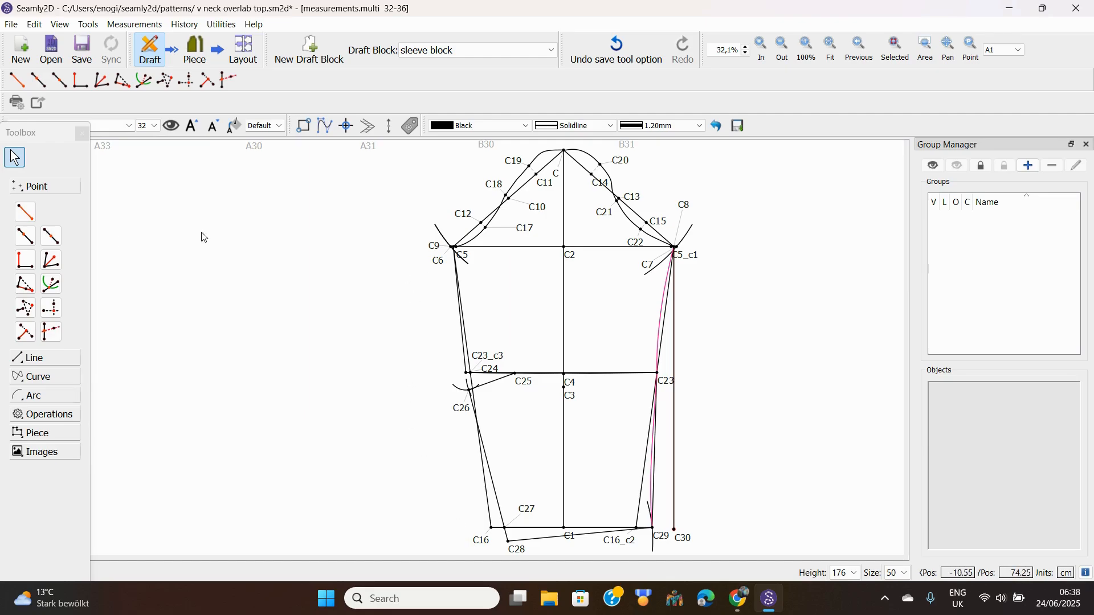
# Step: Start another Length and Angle point straight down from C9 and set its angle to 270°
pyautogui.click(432, 243)
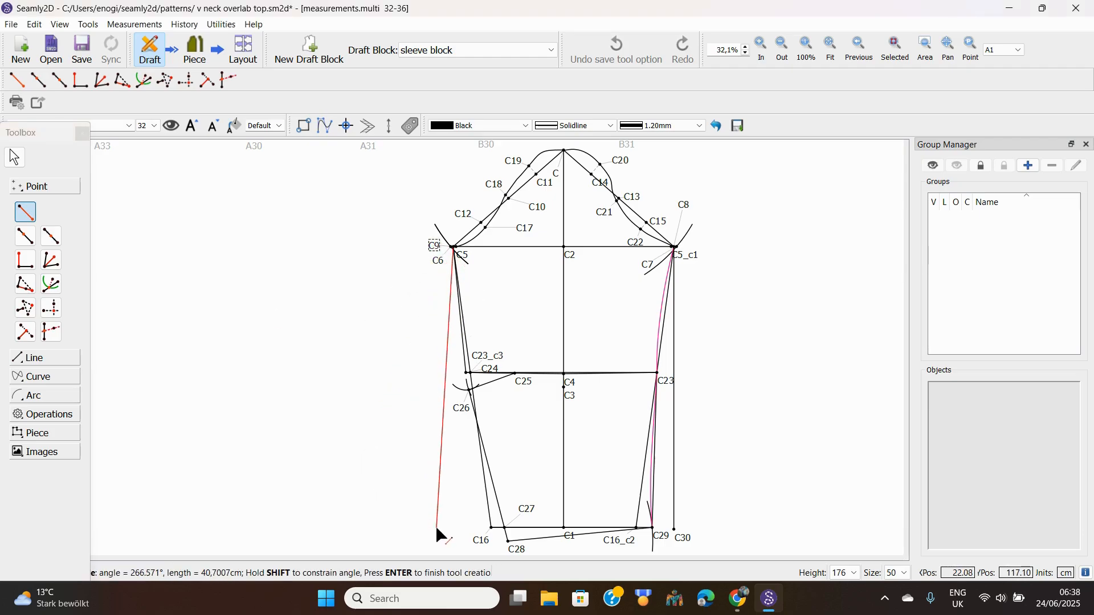
pyautogui.click(458, 534)
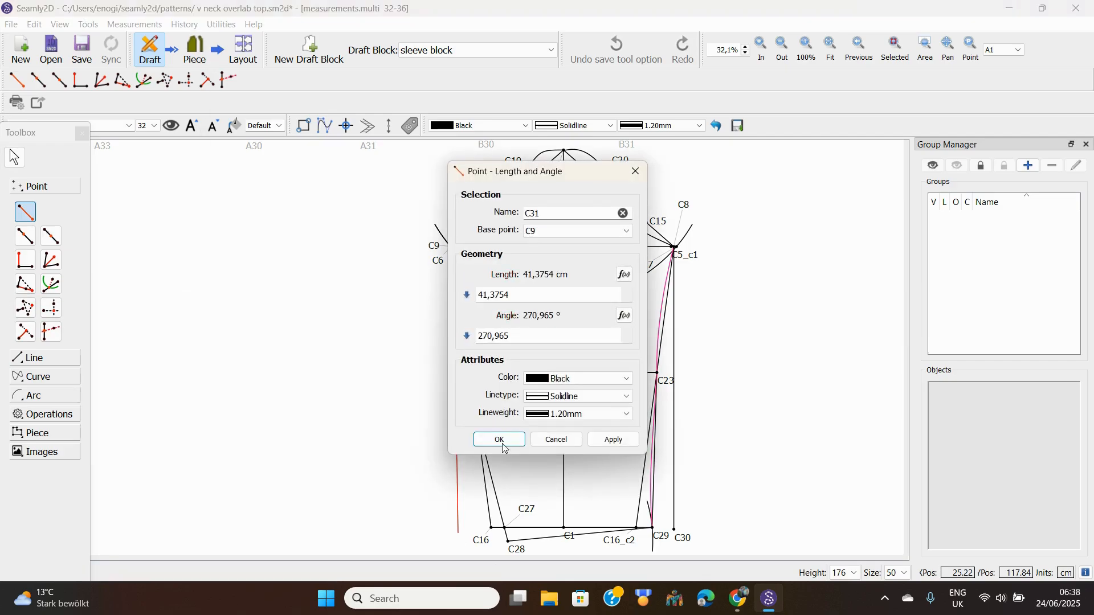
pyautogui.click(519, 336)
# Step: Set the length of the point below C9 to Line_C9_C16 and create it as C31
pyautogui.click(625, 274)
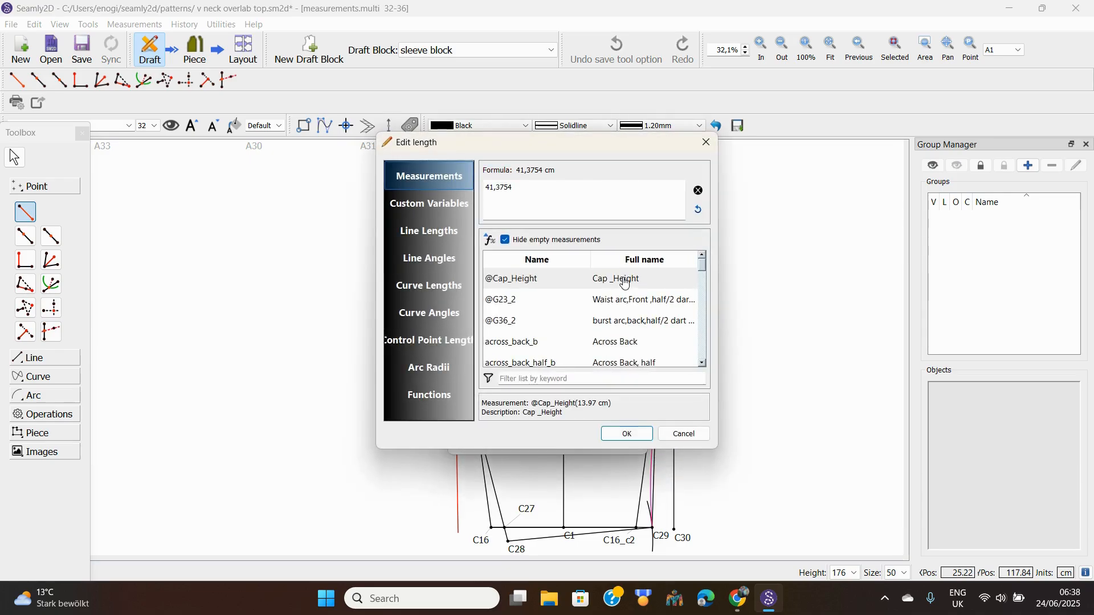
pyautogui.click(428, 240)
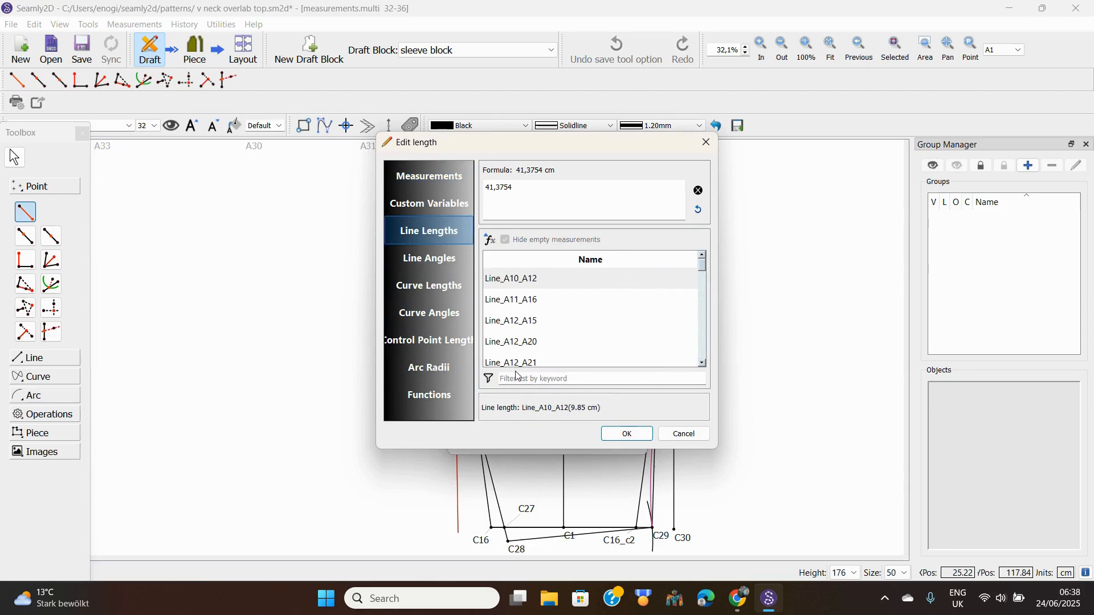
pyautogui.click(699, 194)
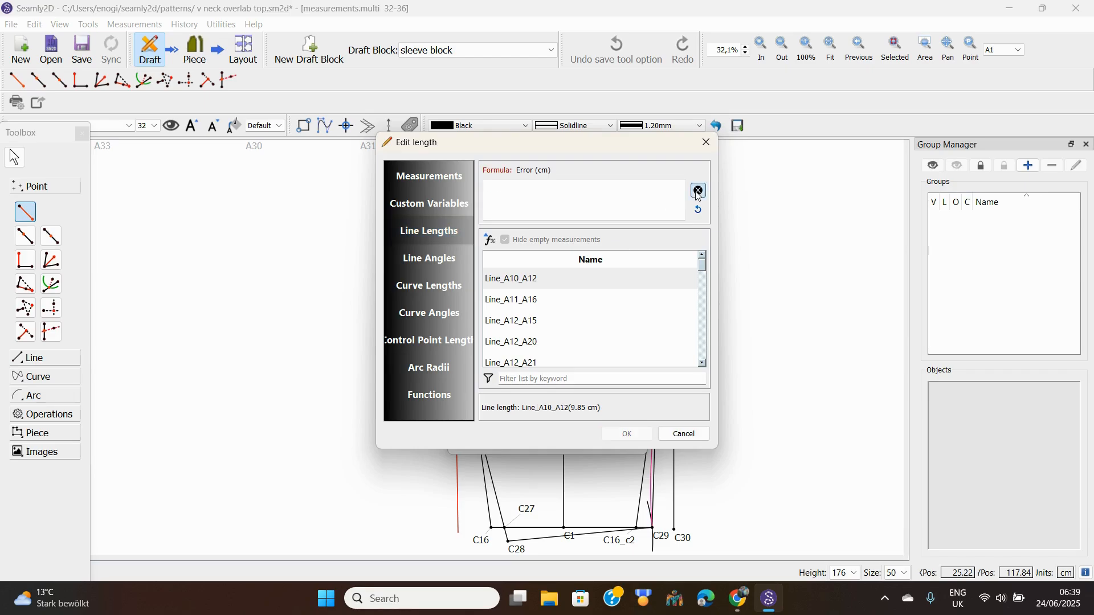
pyautogui.click(520, 378)
pyautogui.write('c')
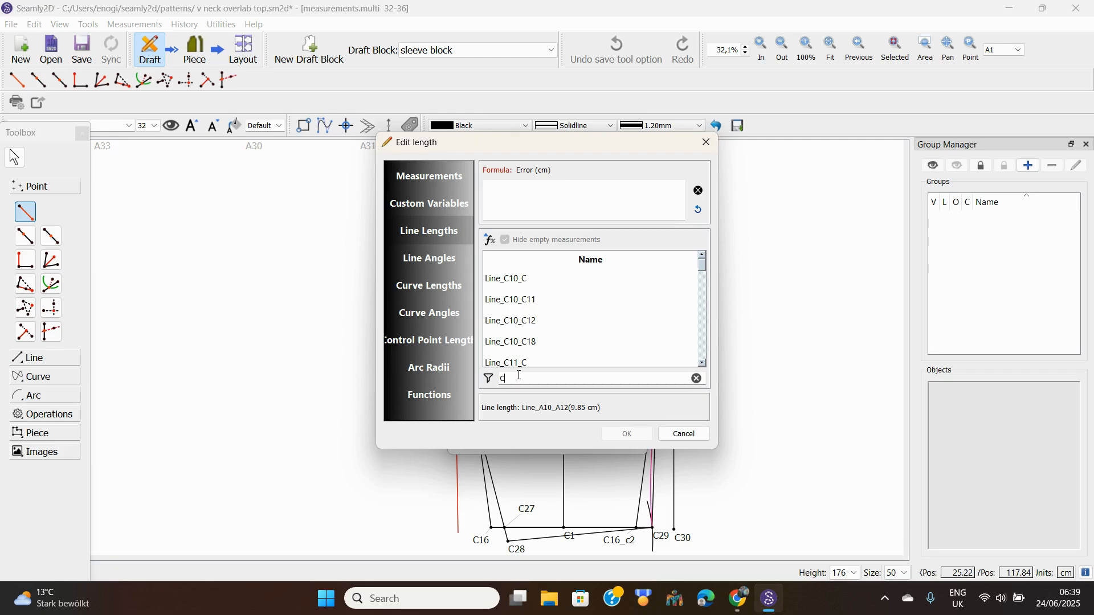
pyautogui.write('9')
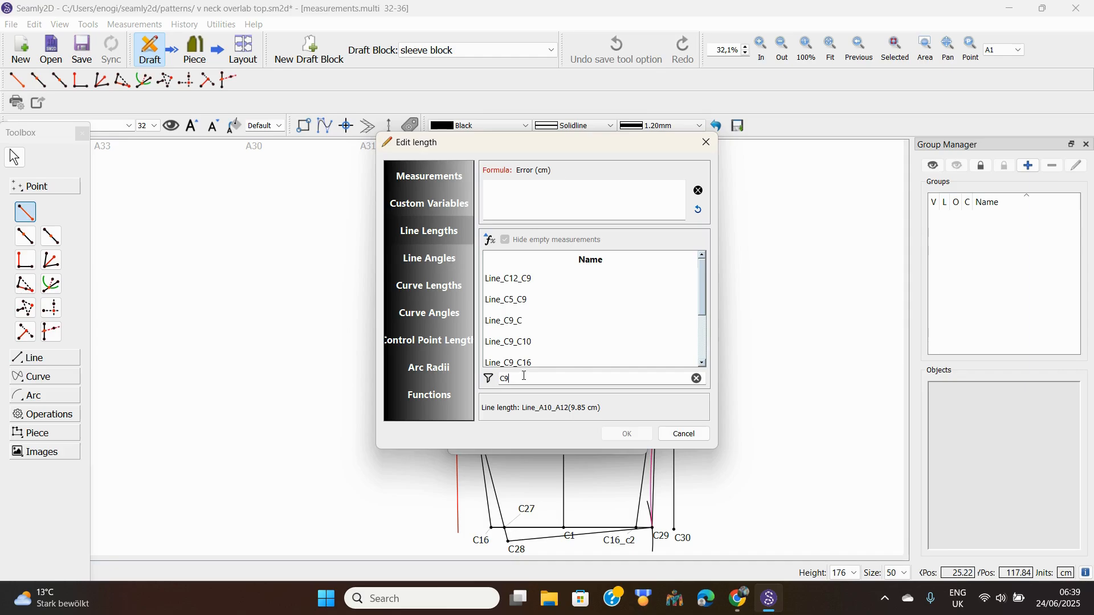
pyautogui.doubleClick(521, 363)
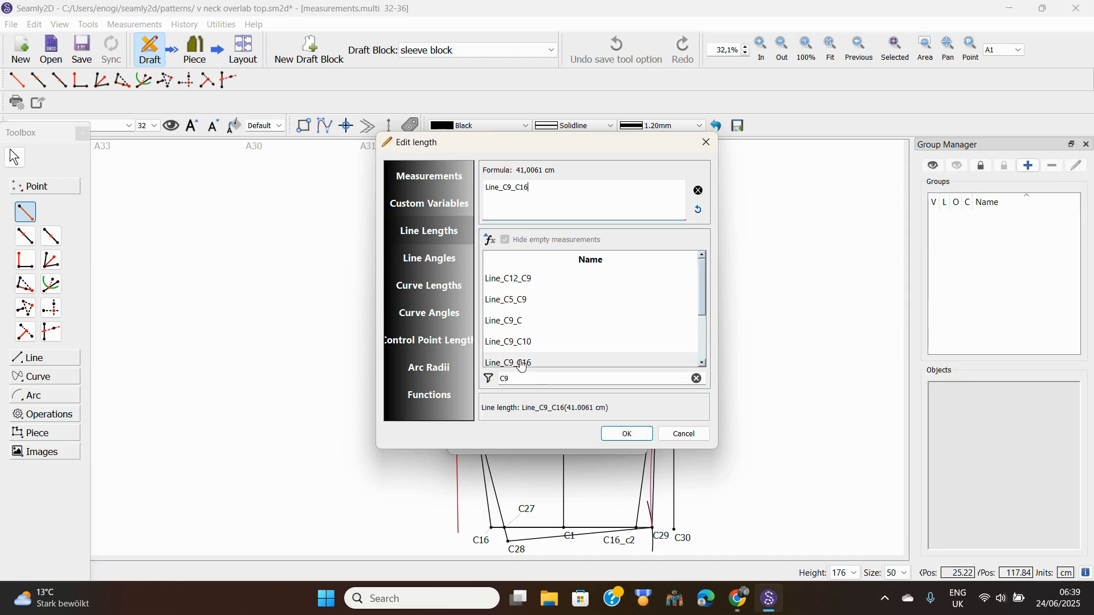
pyautogui.click(629, 435)
pyautogui.click(632, 439)
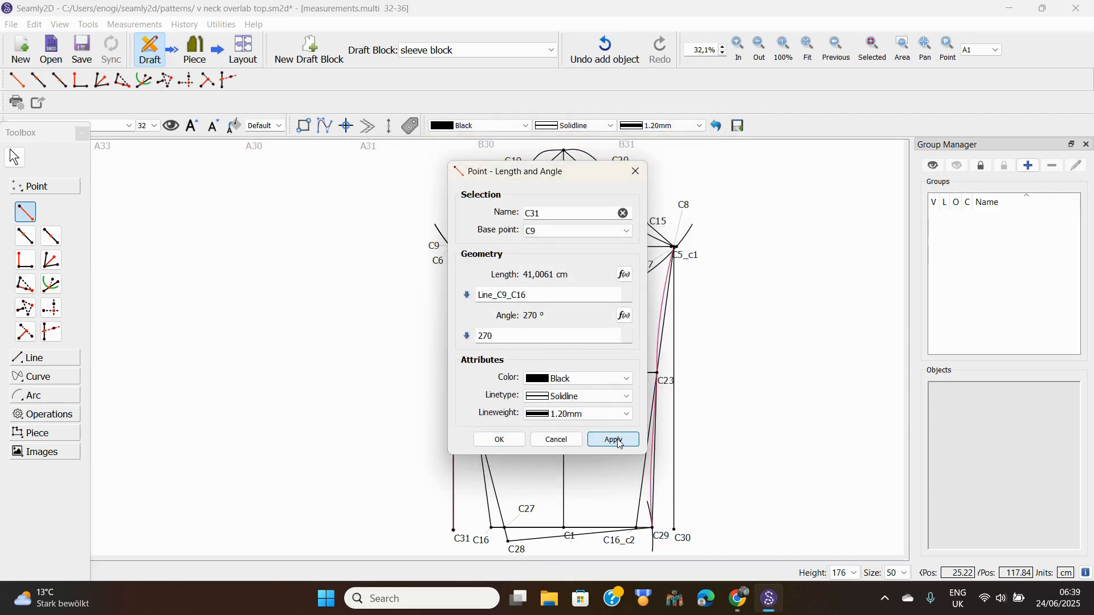
pyautogui.click(500, 441)
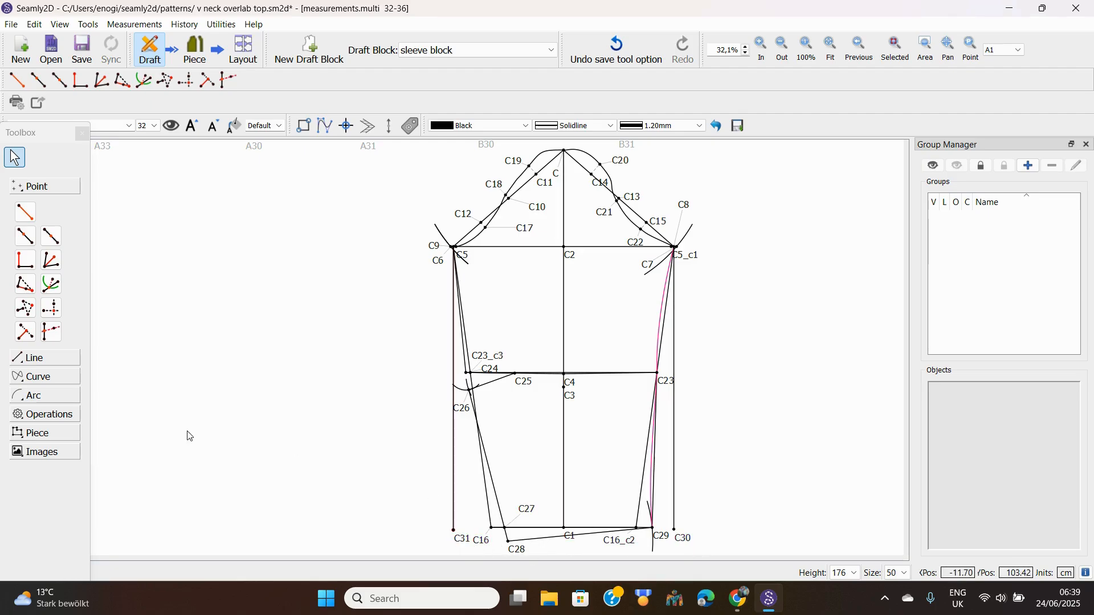
# Step: Draw a straight line from C31 to C30 across the bottom of the sleeve block
pyautogui.click(35, 359)
pyautogui.click(25, 231)
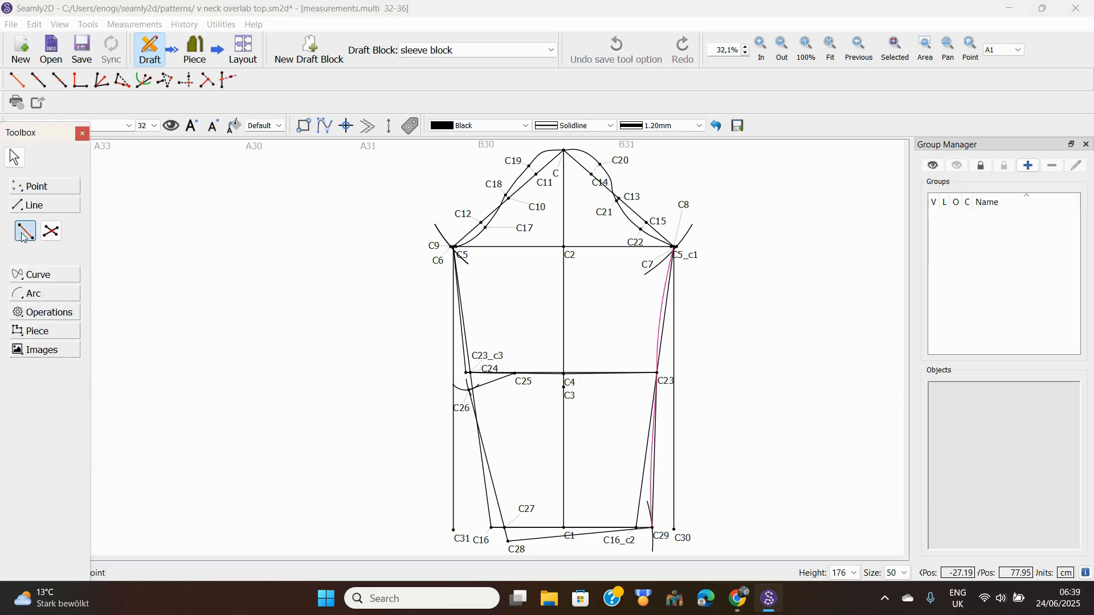
pyautogui.click(457, 539)
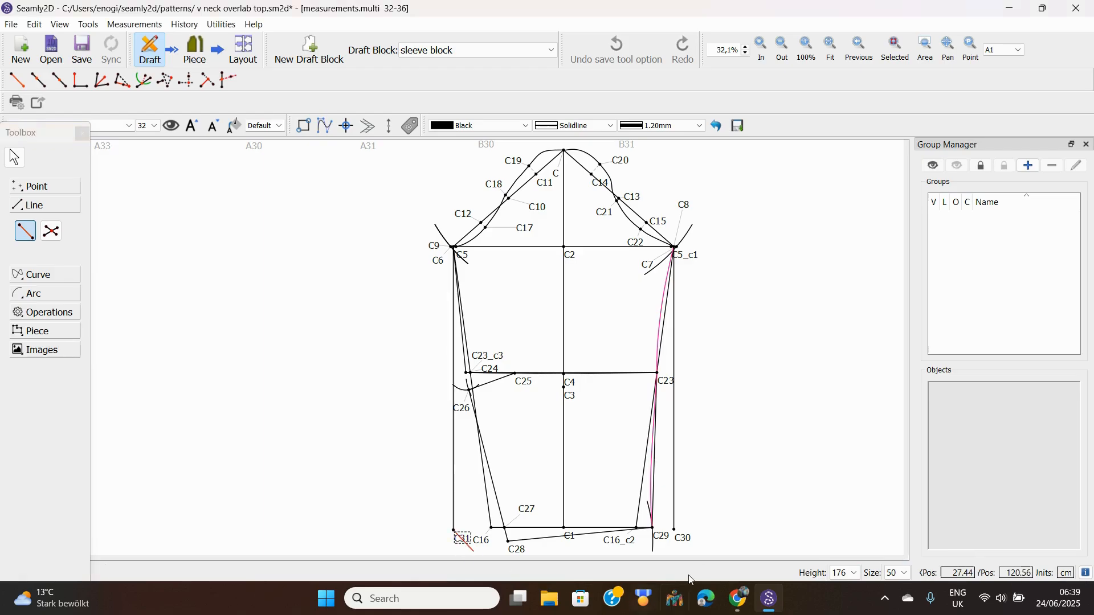
pyautogui.click(684, 538)
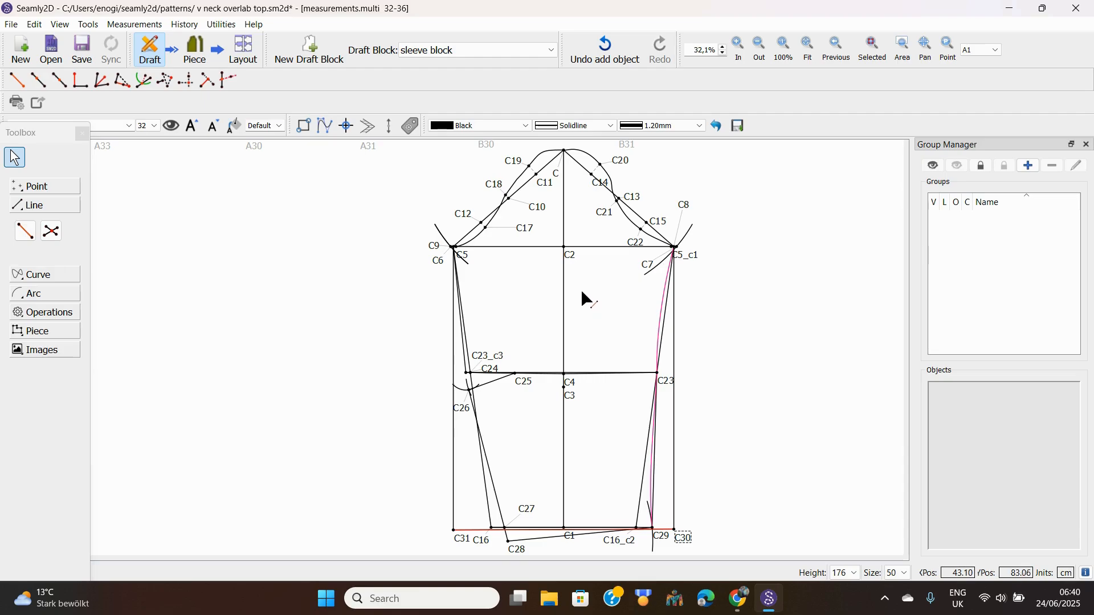
pyautogui.click(33, 188)
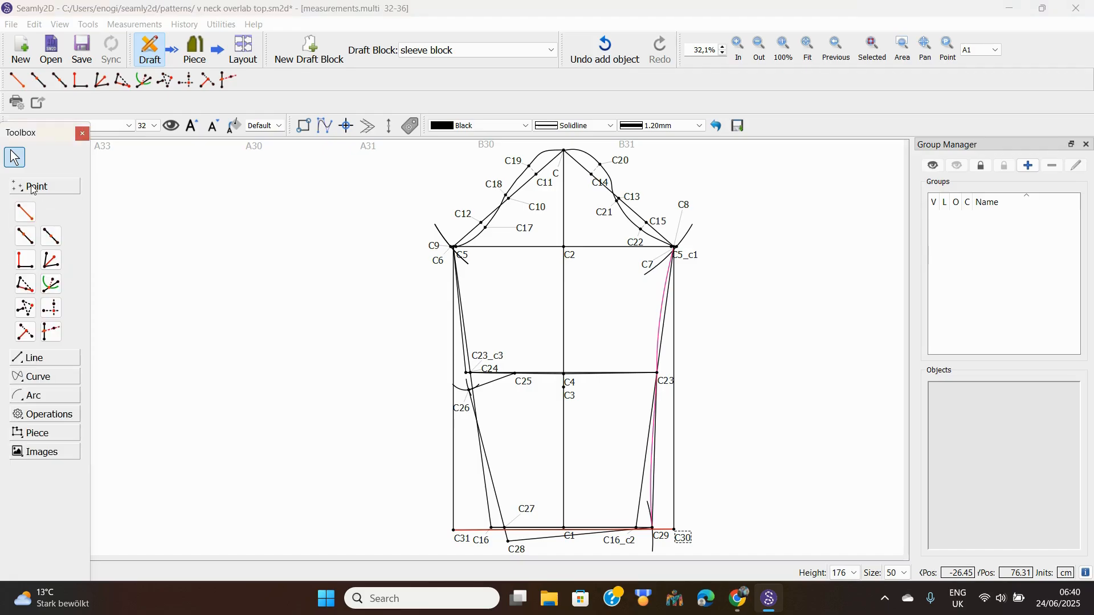
# Step: Add a Point On Line from C2 toward C4 on the sleeve's centre line, with length 5,08 cm
pyautogui.click(25, 238)
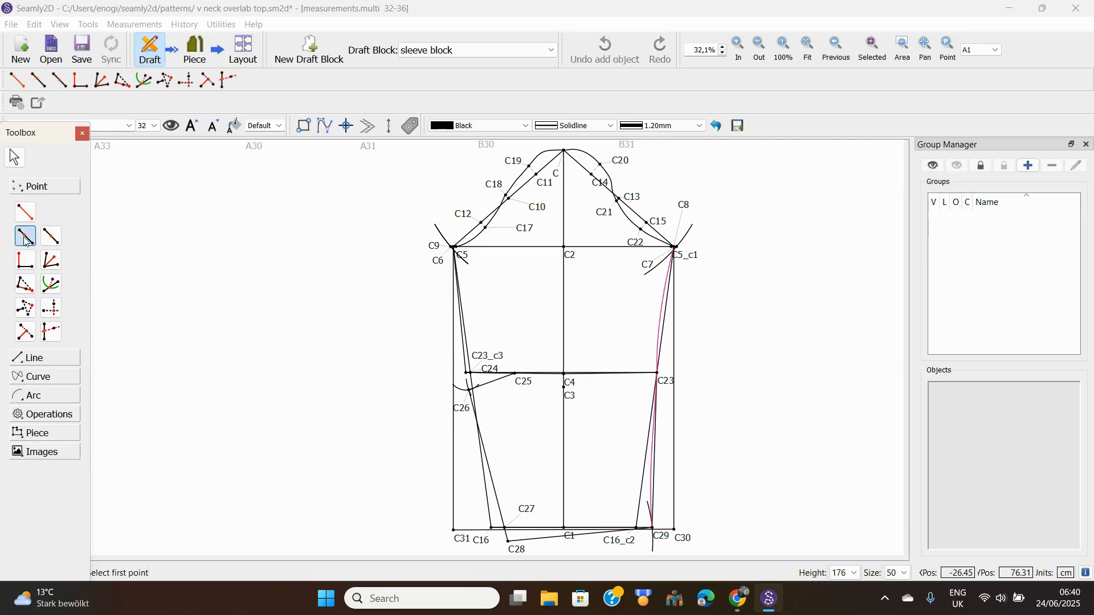
pyautogui.click(570, 254)
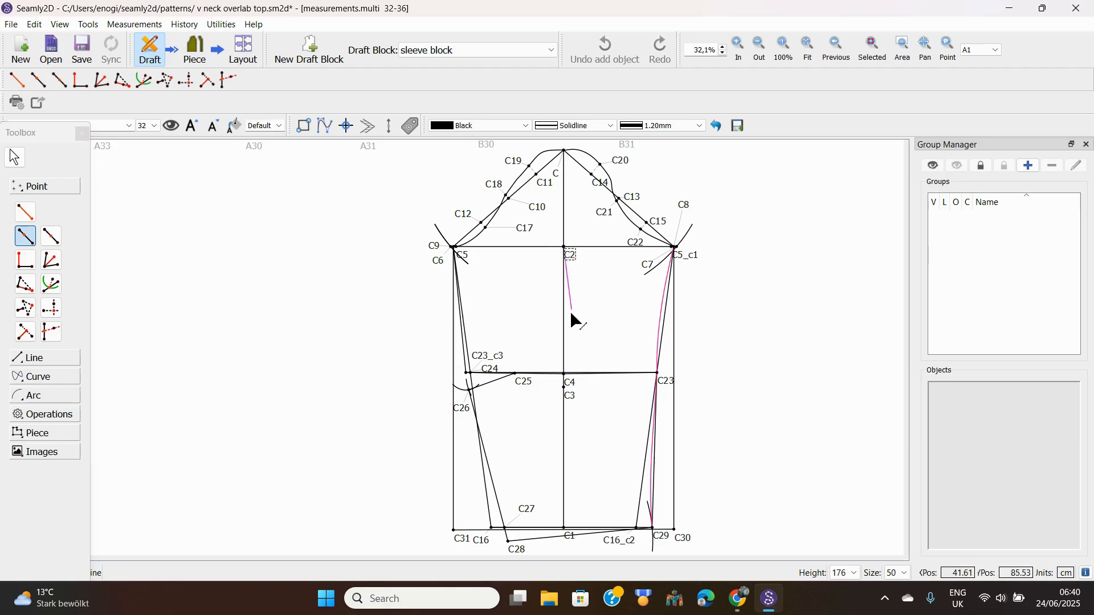
pyautogui.click(569, 382)
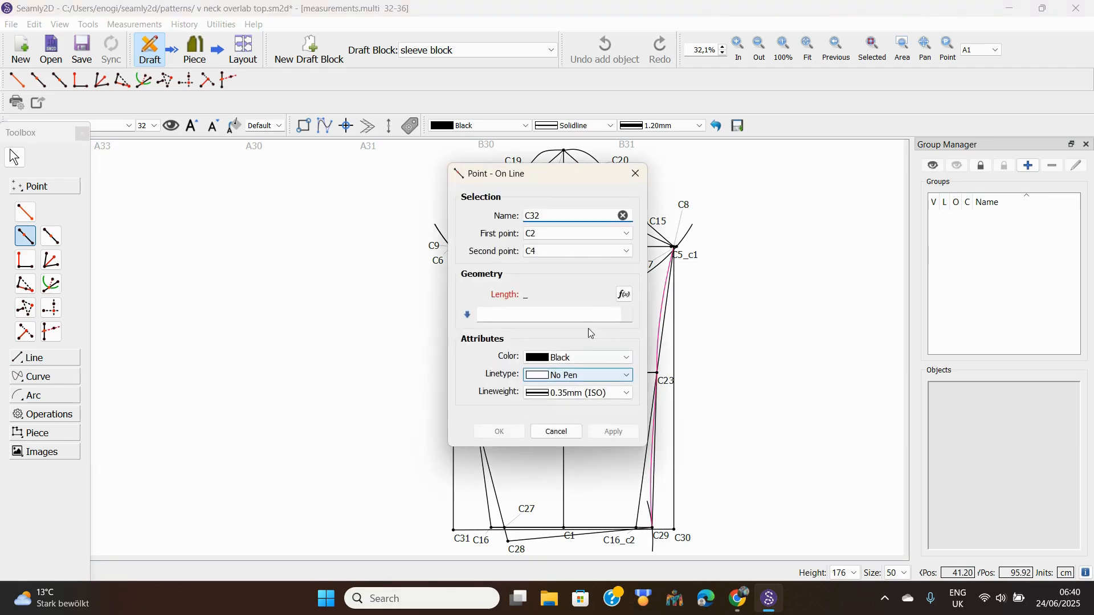
pyautogui.click(493, 314)
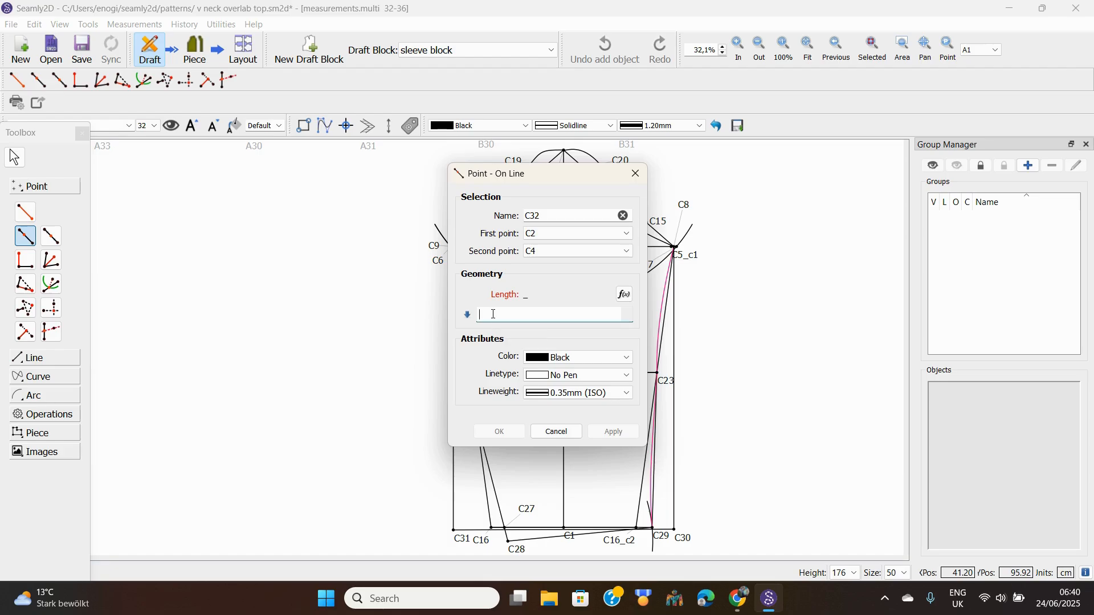
pyautogui.write('5')
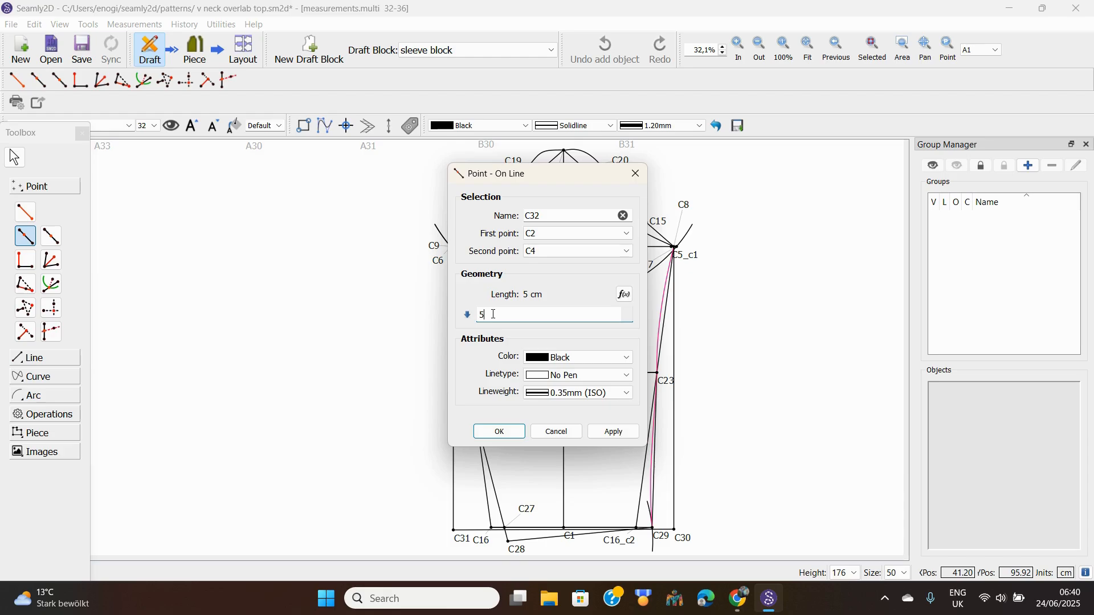
pyautogui.write(',08')
pyautogui.click(500, 432)
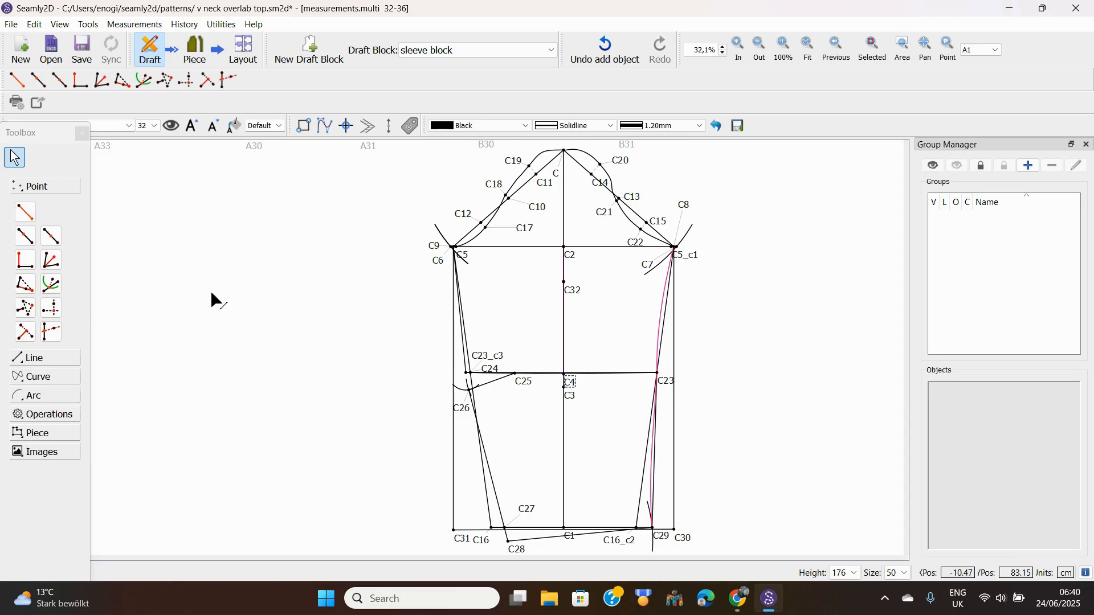
# Step: Draw a straight line from the sleeve cap's top point C down to C32
pyautogui.click(34, 358)
pyautogui.click(25, 231)
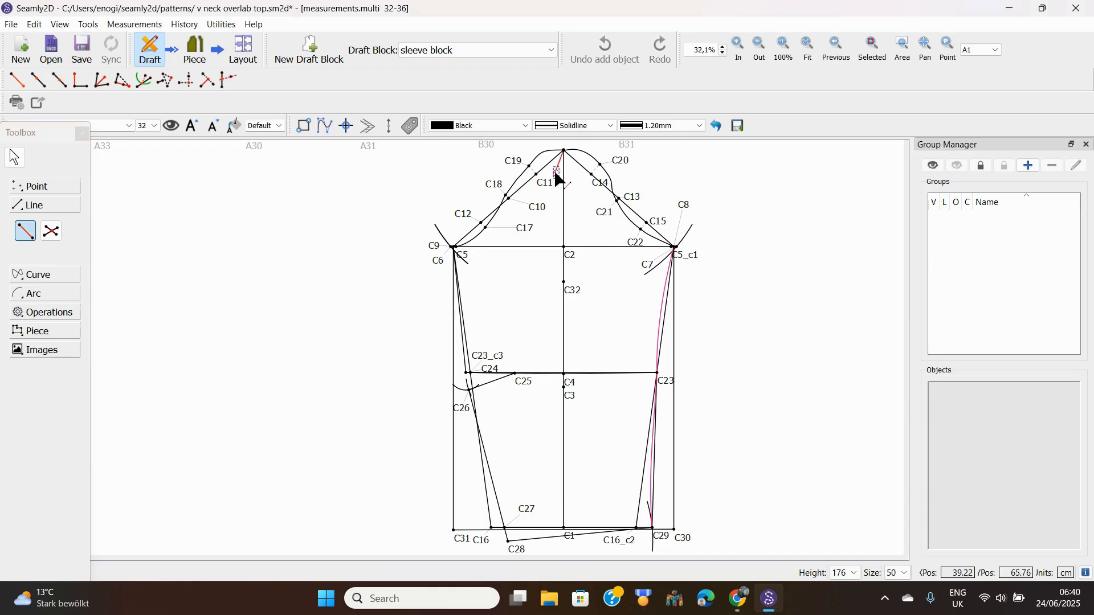
pyautogui.click(564, 152)
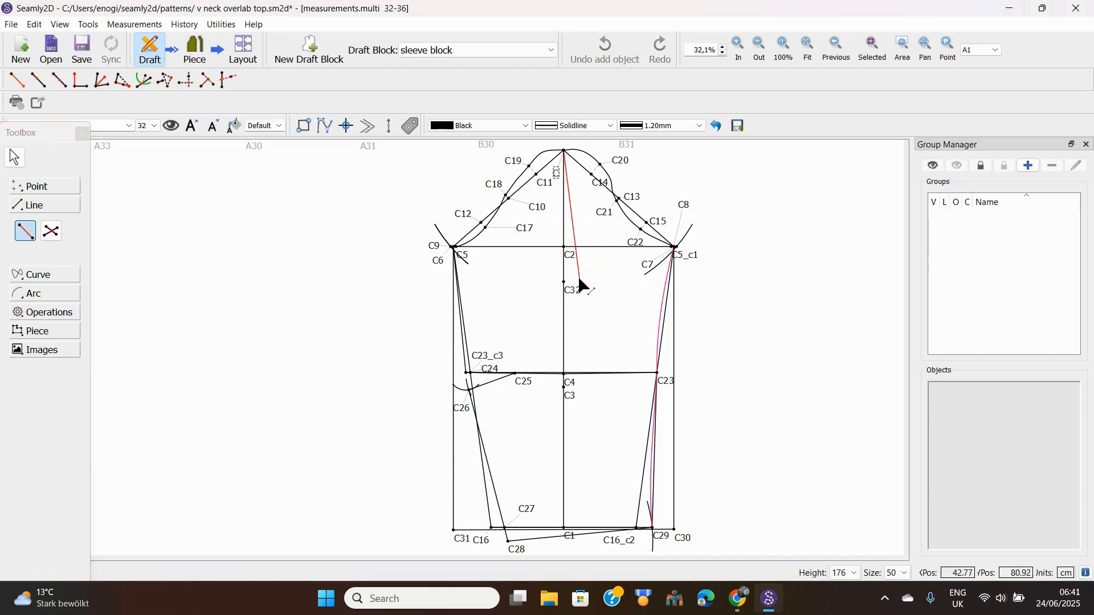
pyautogui.click(565, 285)
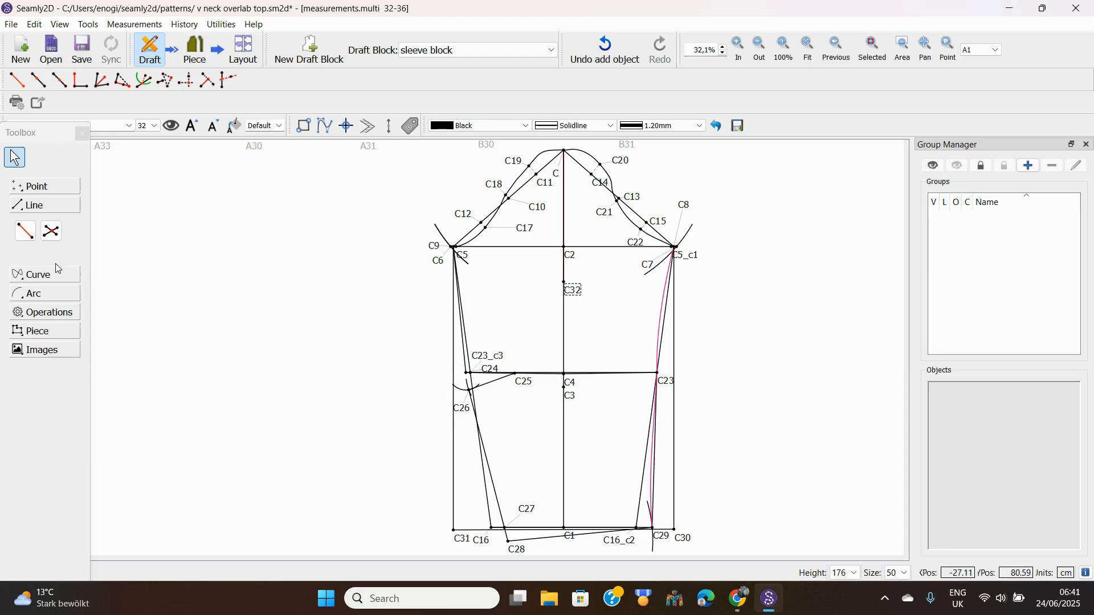
# Step: Try to place an Intersect XY point using C2 for the X value and C32 for the Y value
pyautogui.click(47, 190)
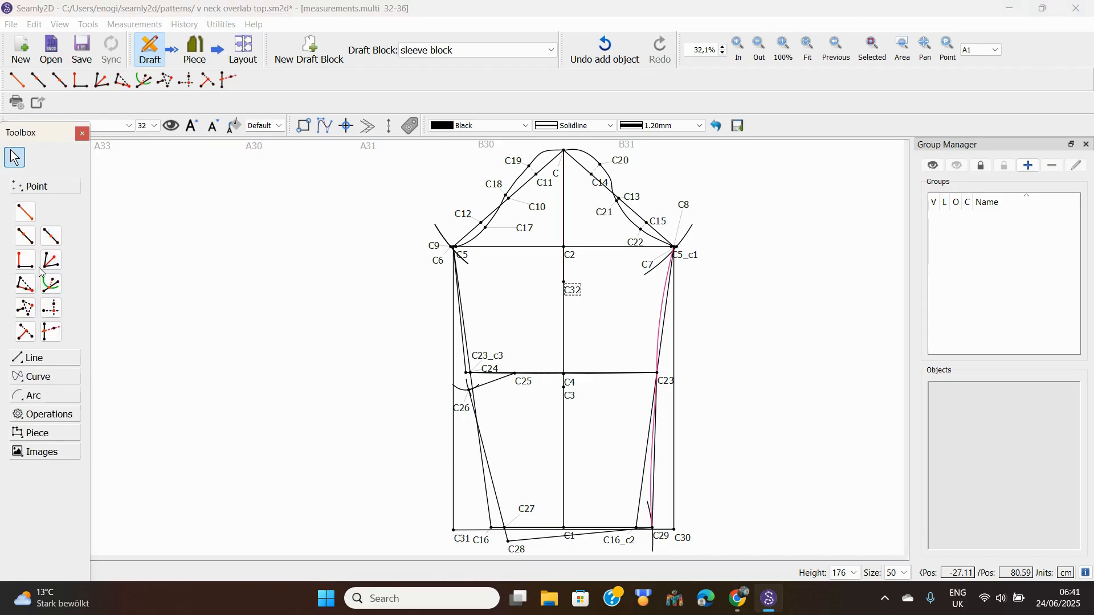
pyautogui.click(51, 308)
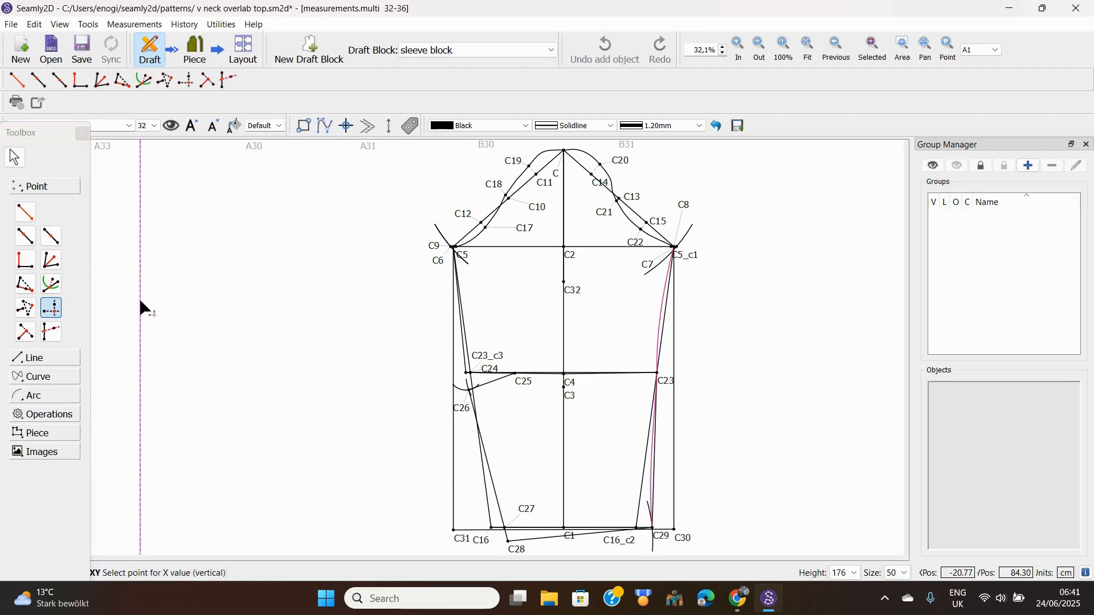
pyautogui.click(577, 256)
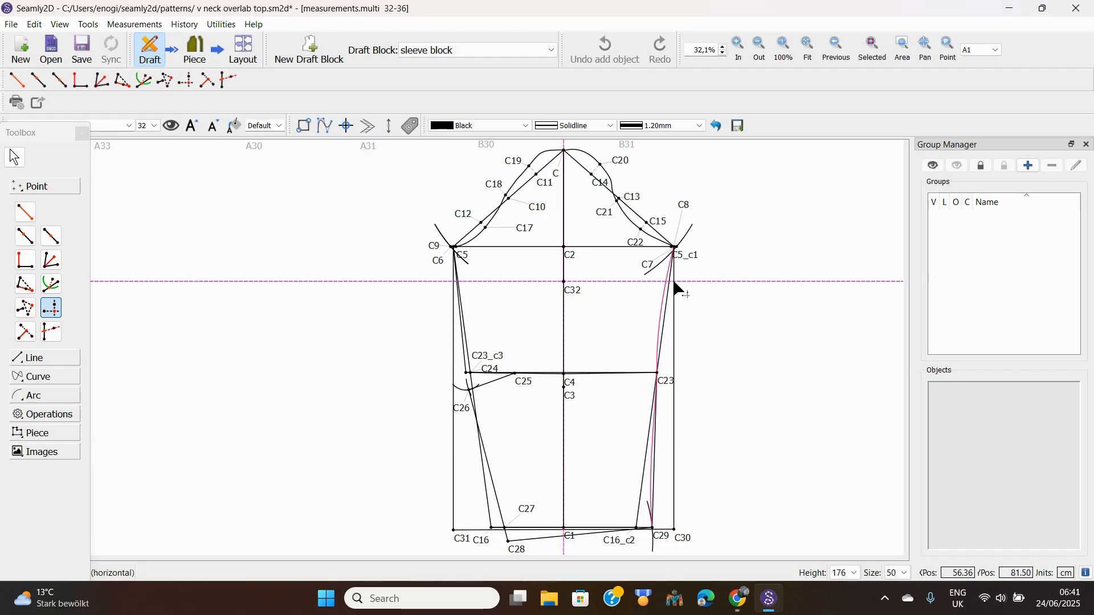
pyautogui.click(571, 287)
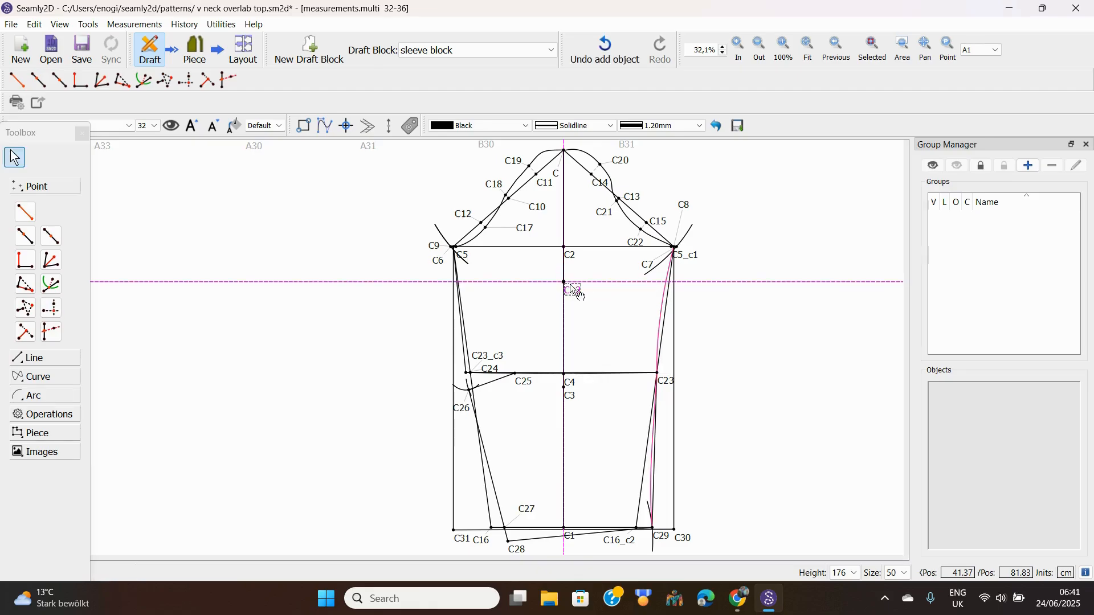
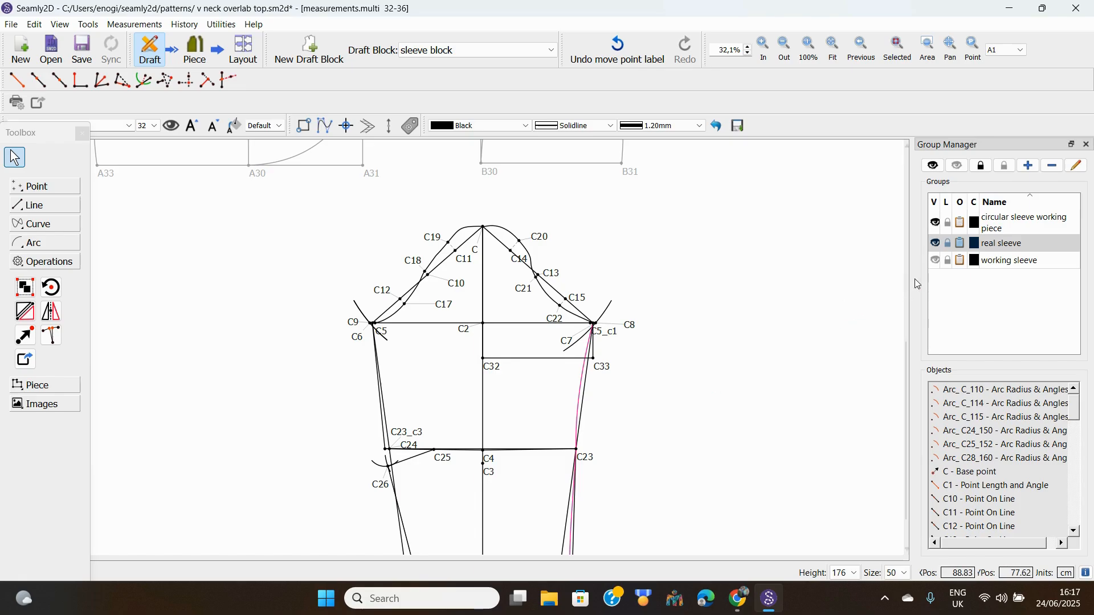
# Step: Hide the real sleeve group and add a midpoint on line C32–C33 with length CurrentLength/2
pyautogui.click(940, 249)
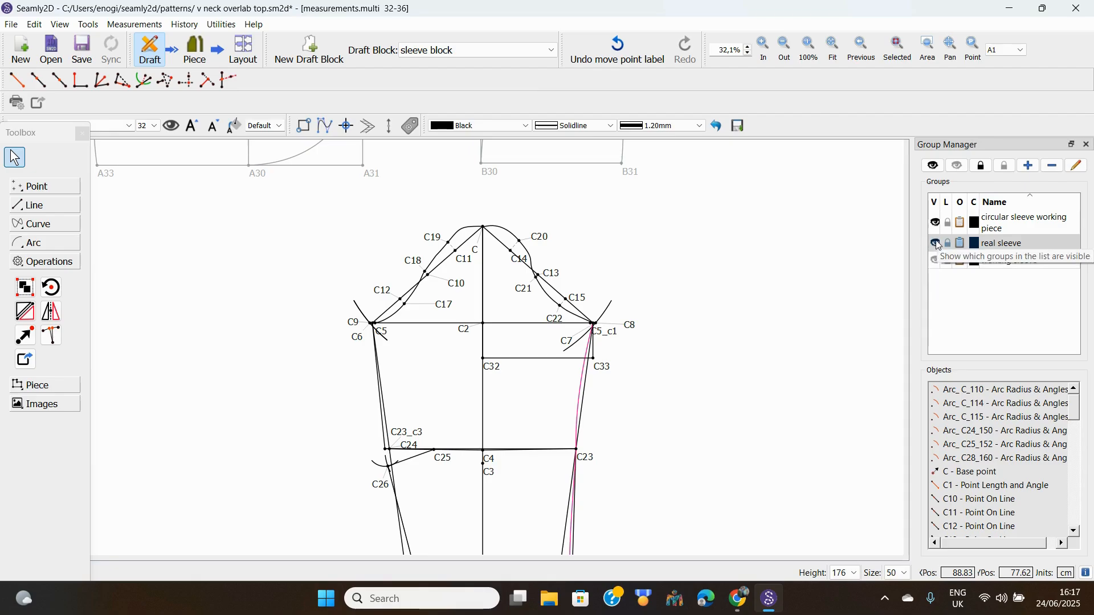
pyautogui.click(937, 245)
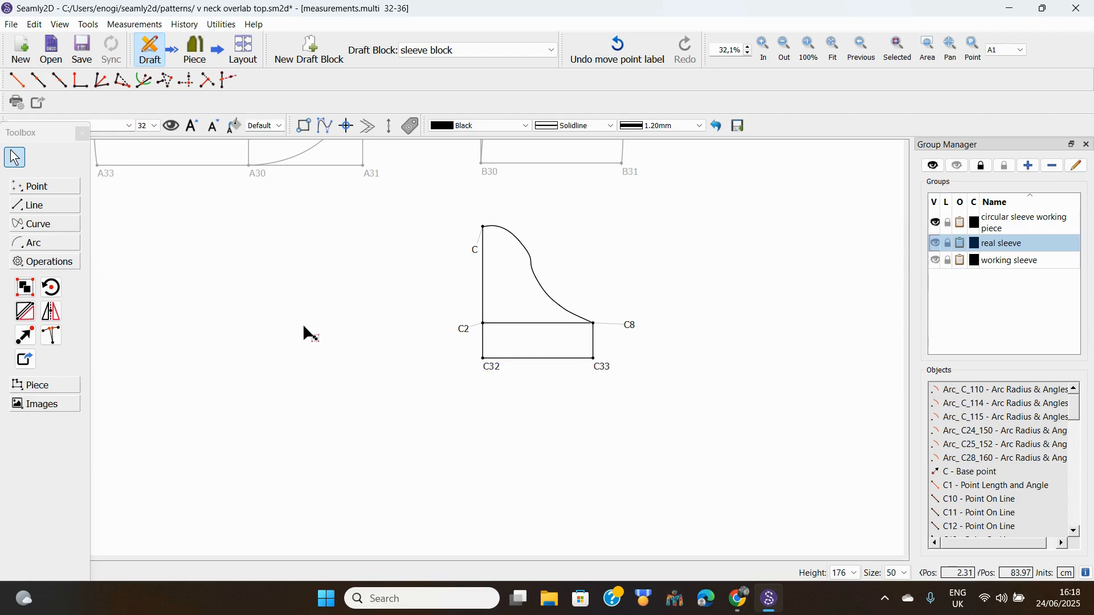
pyautogui.click(45, 188)
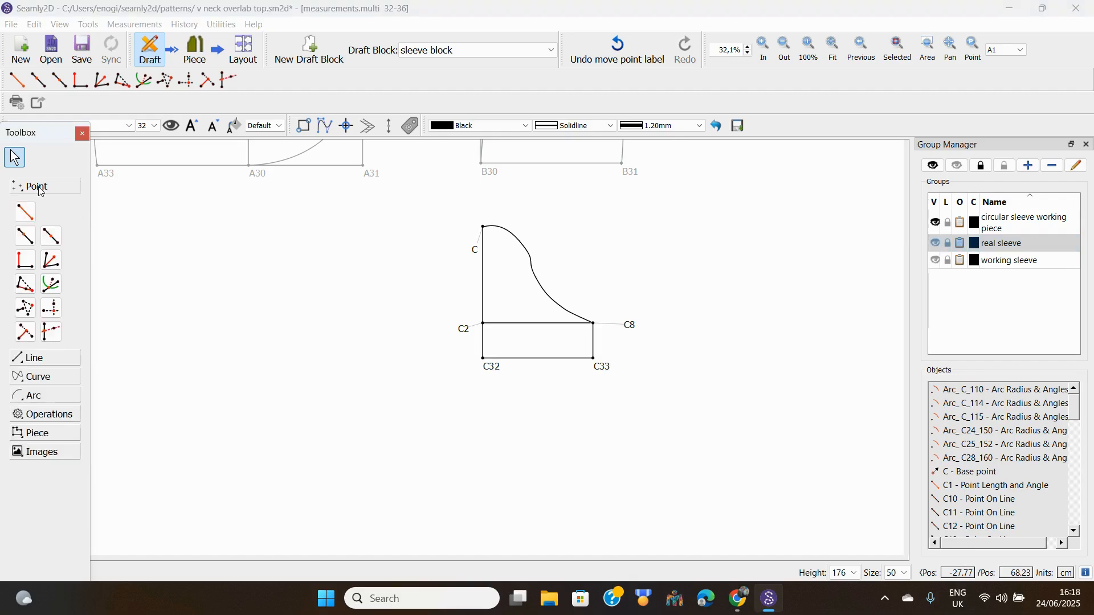
pyautogui.click(51, 238)
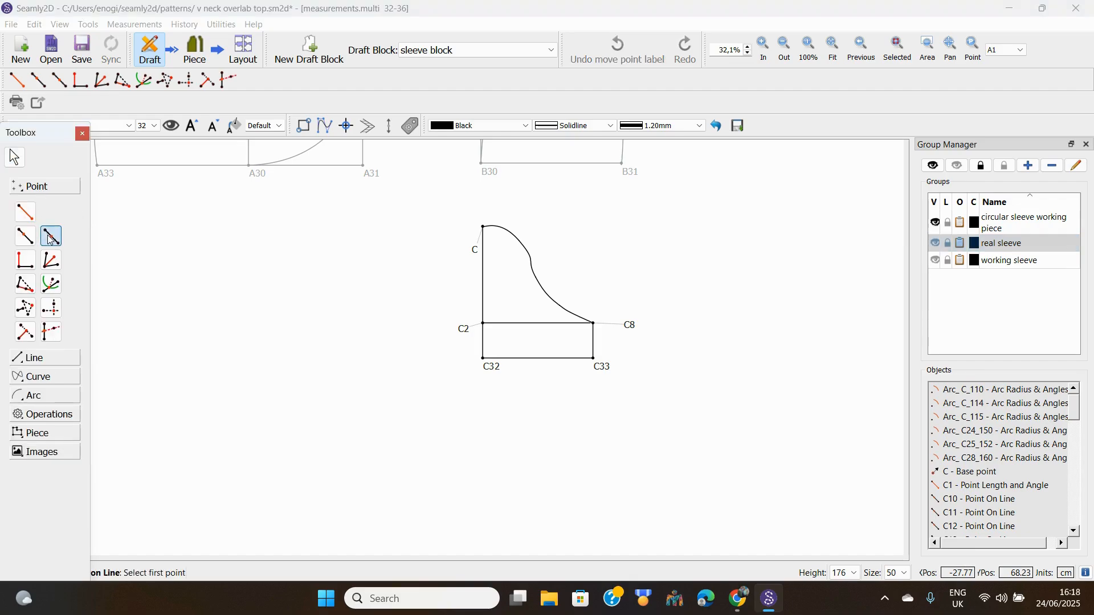
pyautogui.click(491, 368)
pyautogui.click(603, 367)
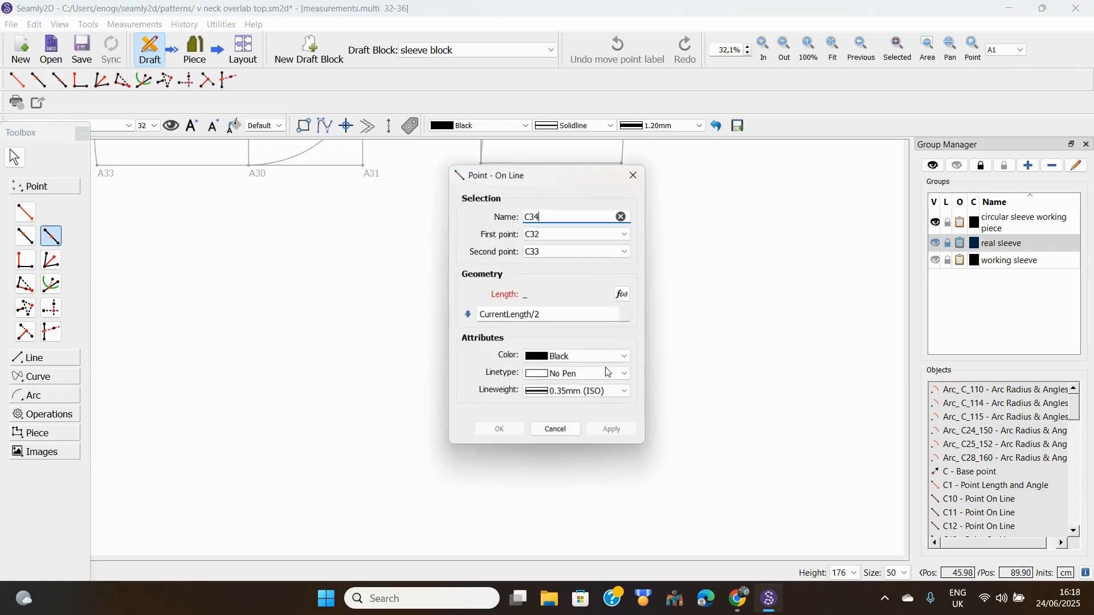
pyautogui.click(499, 429)
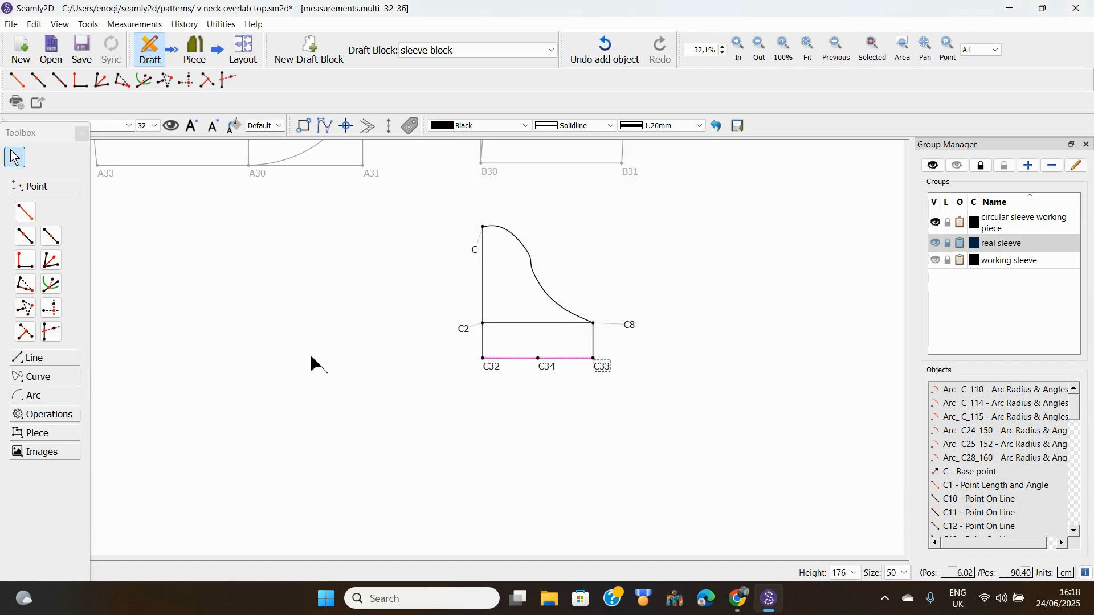
# Step: Add midpoints between C32 and C34 and between C34 and C33, each with length CurrentLength/2
pyautogui.click(50, 239)
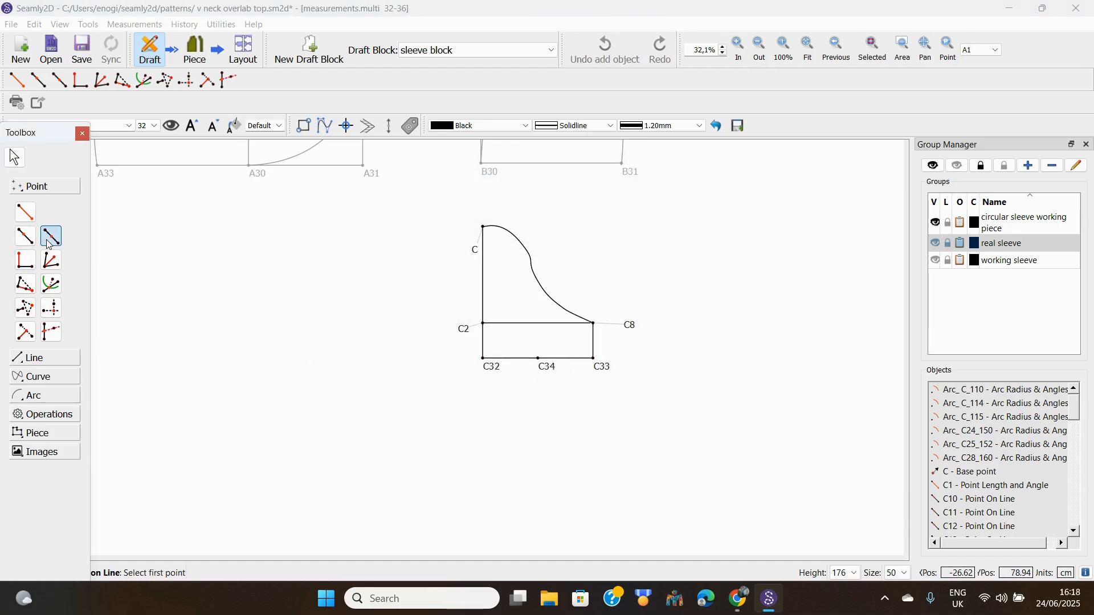
pyautogui.click(484, 360)
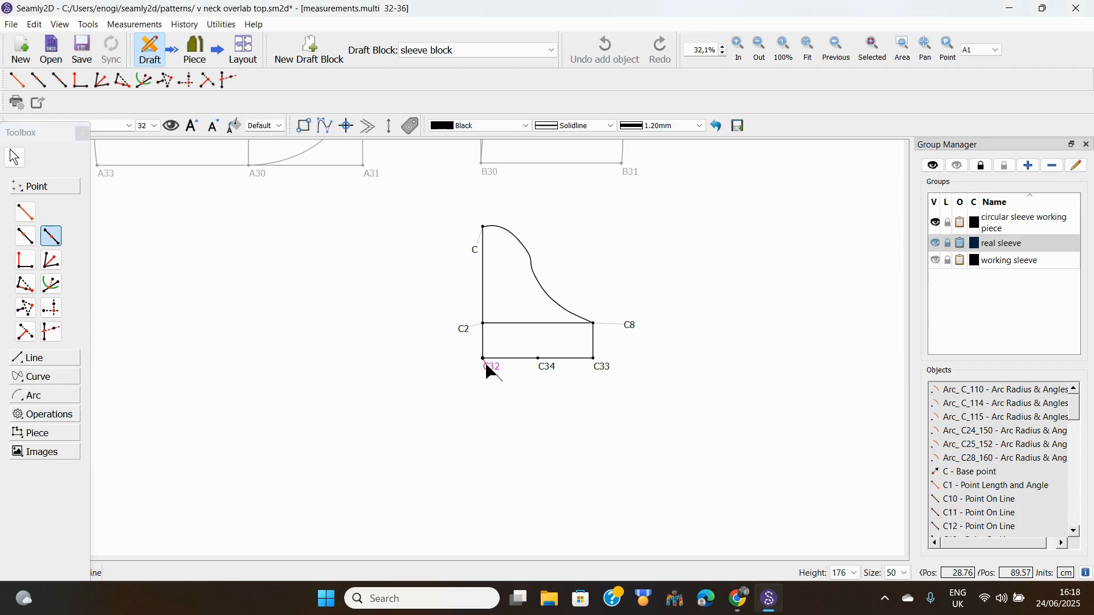
pyautogui.click(547, 367)
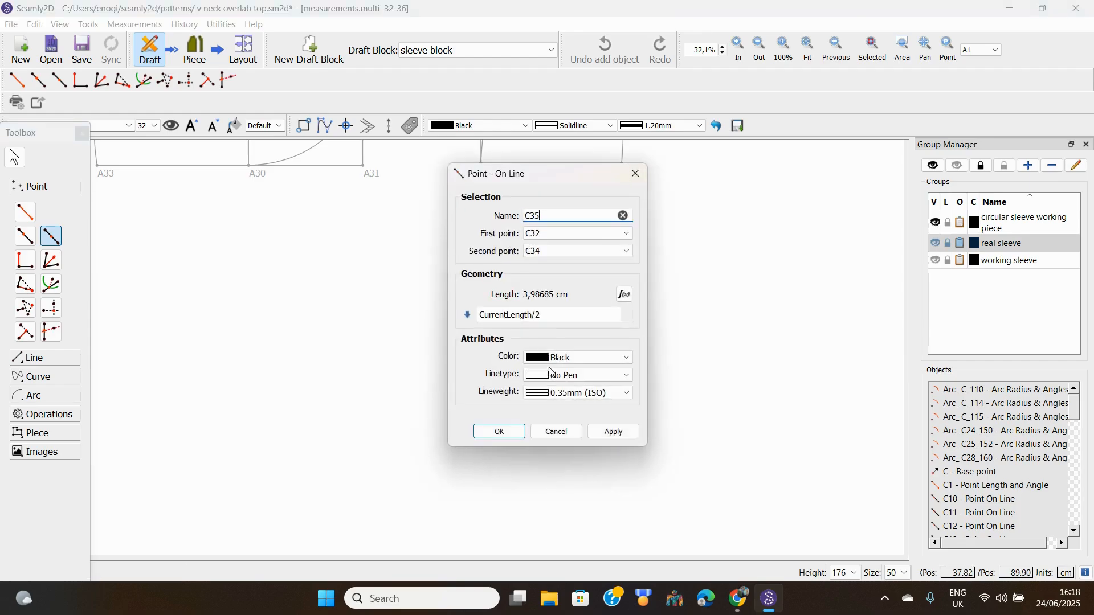
pyautogui.click(499, 433)
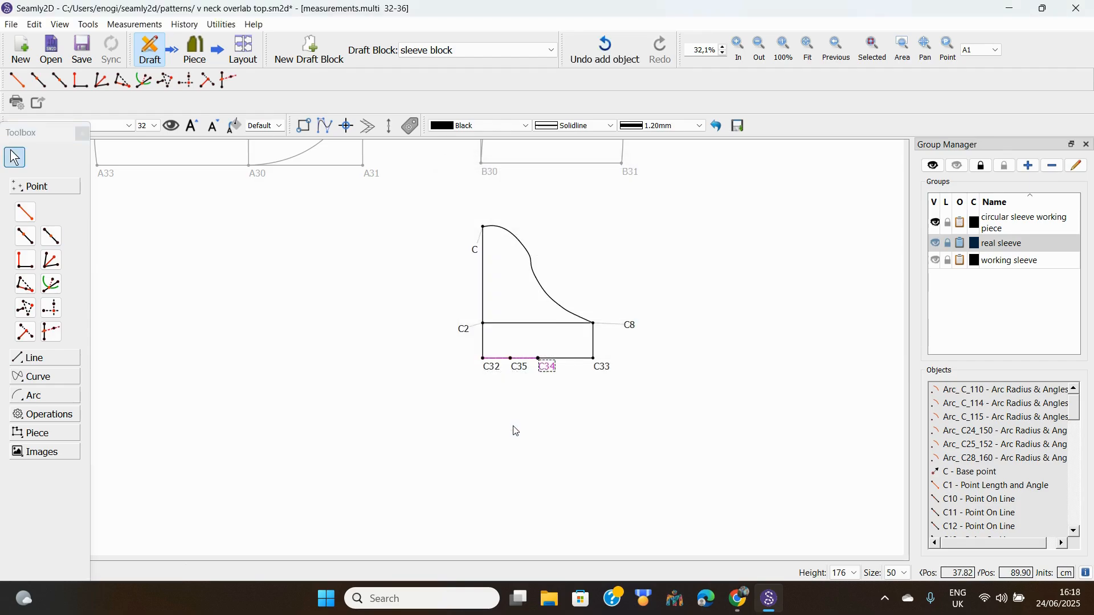
pyautogui.click(52, 237)
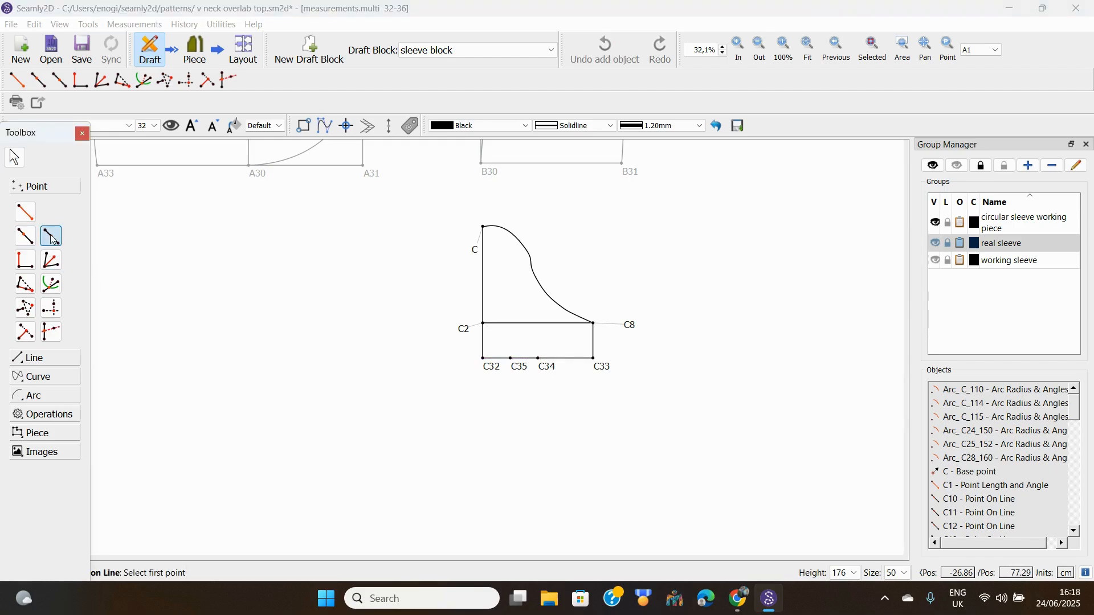
pyautogui.click(549, 361)
pyautogui.click(604, 364)
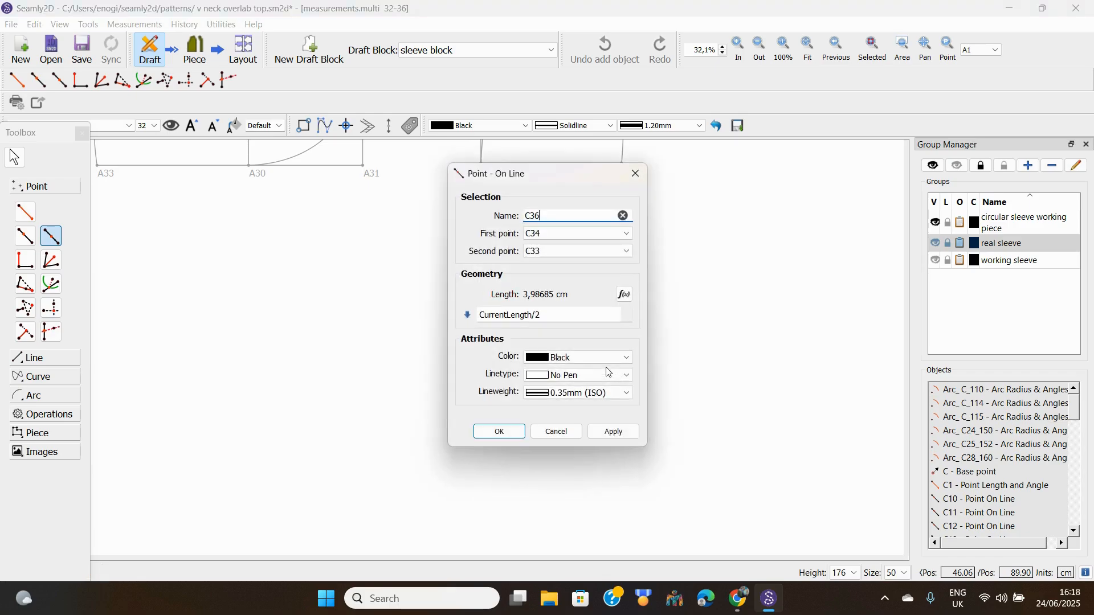
pyautogui.click(518, 434)
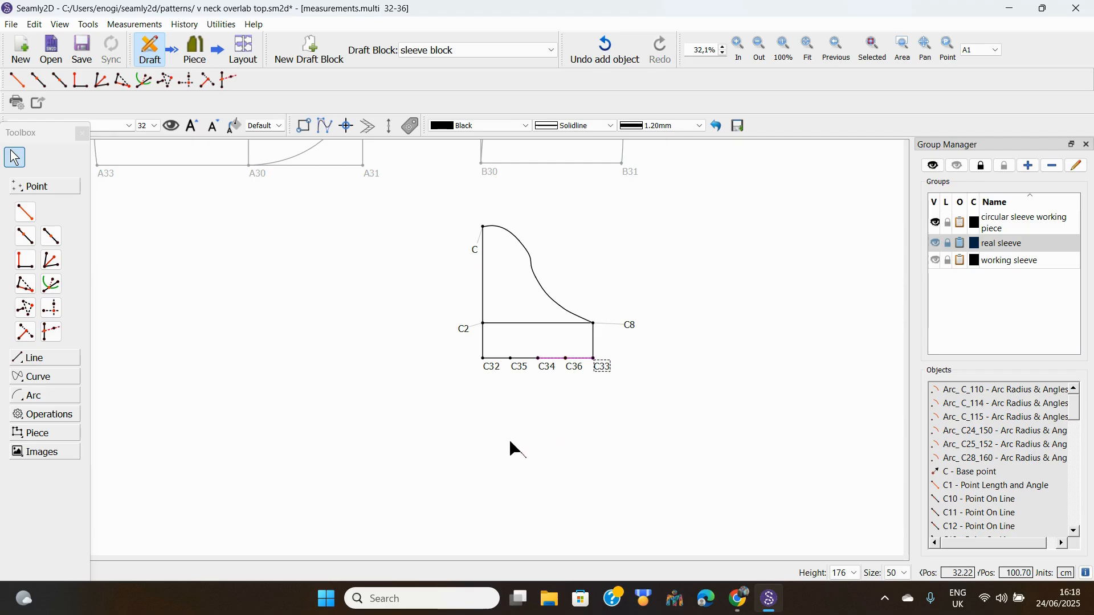
# Step: Add a Point On Perpendicular rising from C35, square to C35–C34, with length 25 cm and a dashed line
pyautogui.click(25, 260)
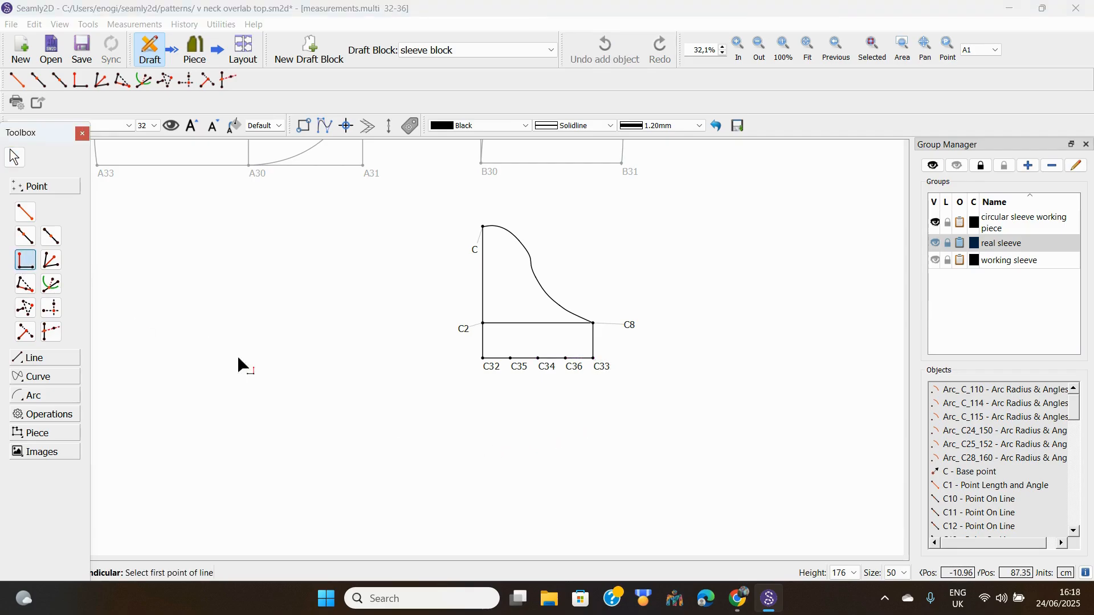
pyautogui.click(515, 370)
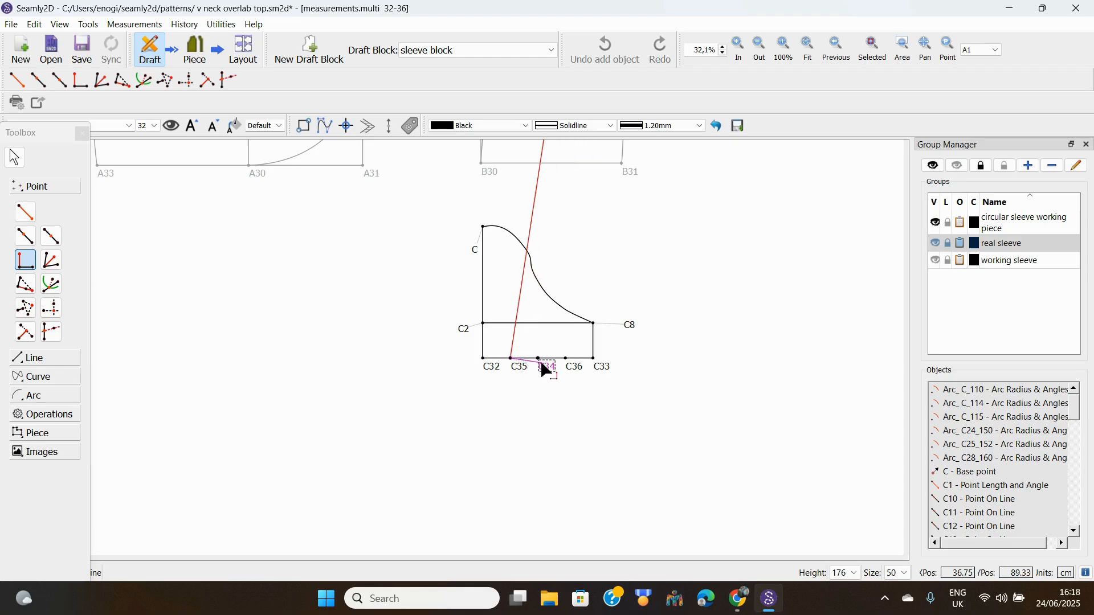
pyautogui.click(541, 366)
pyautogui.click(522, 308)
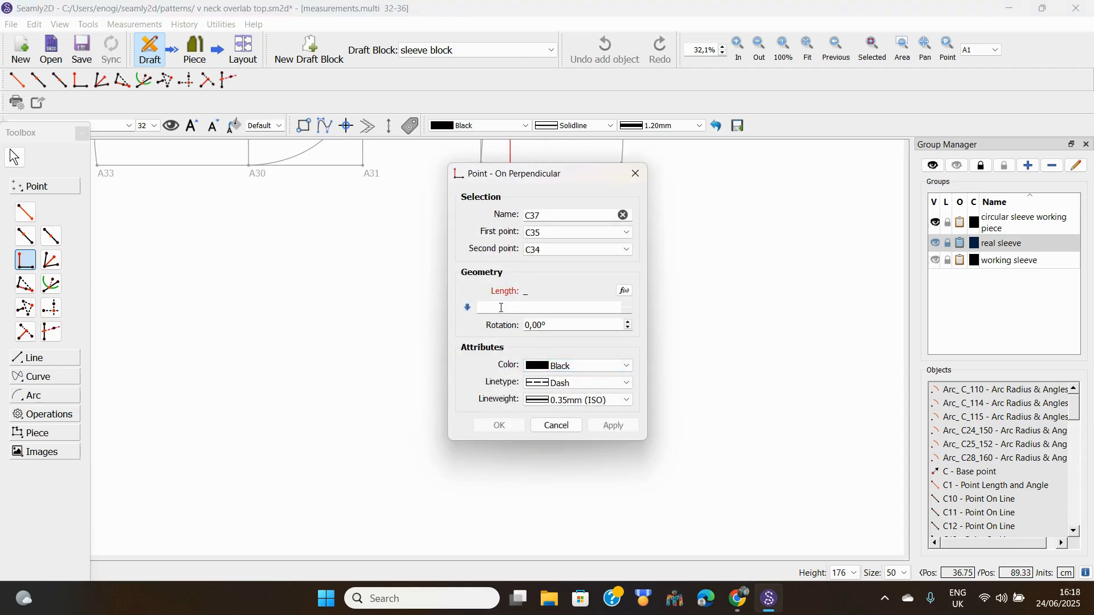
pyautogui.click(502, 308)
pyautogui.write('25')
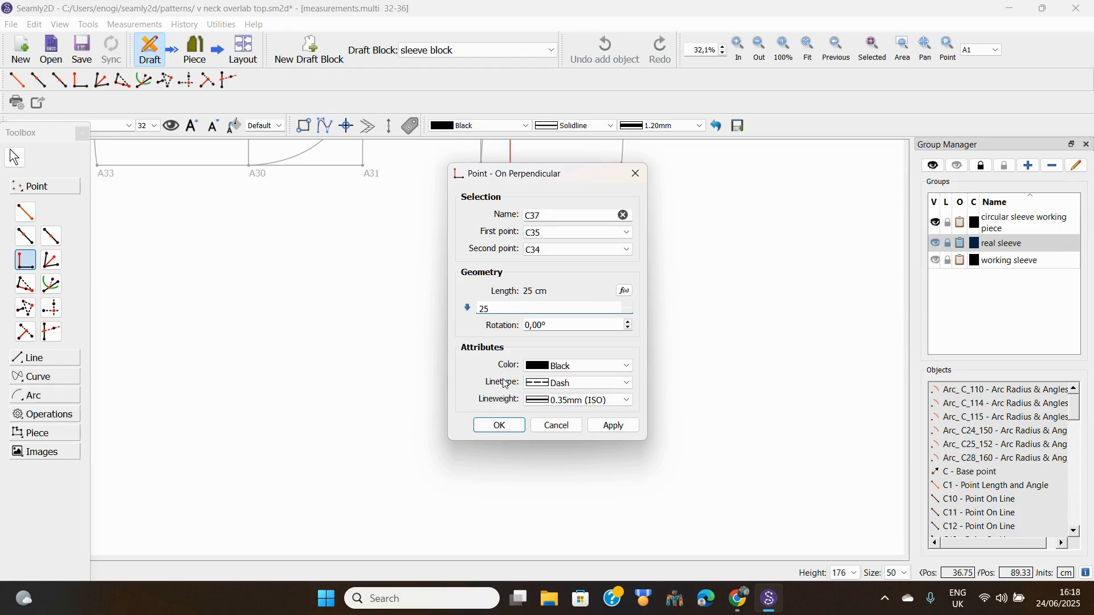
pyautogui.click(499, 426)
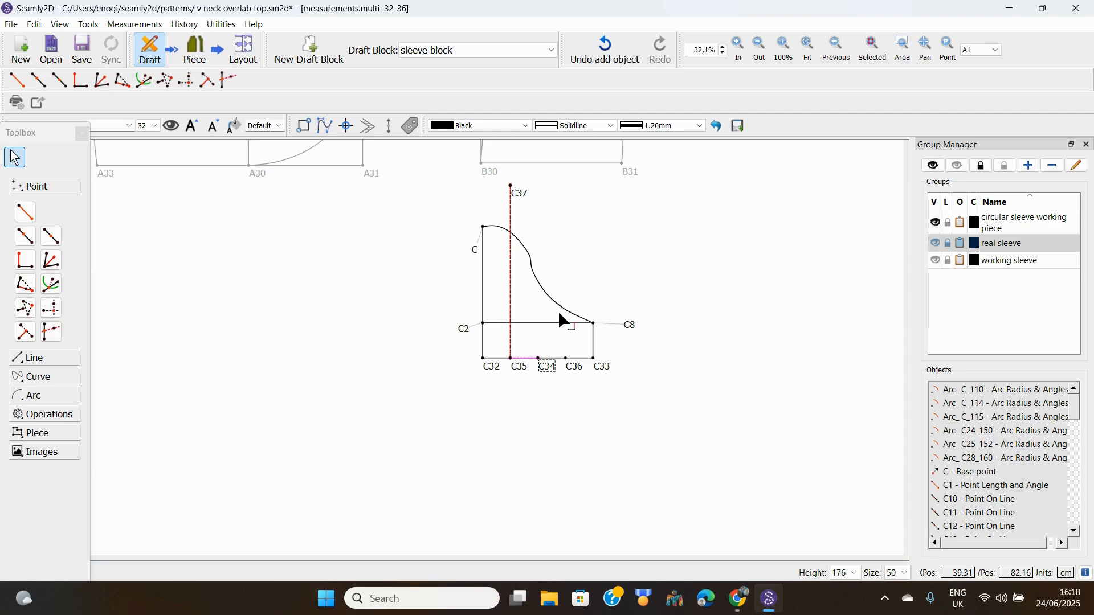
pyautogui.click(25, 263)
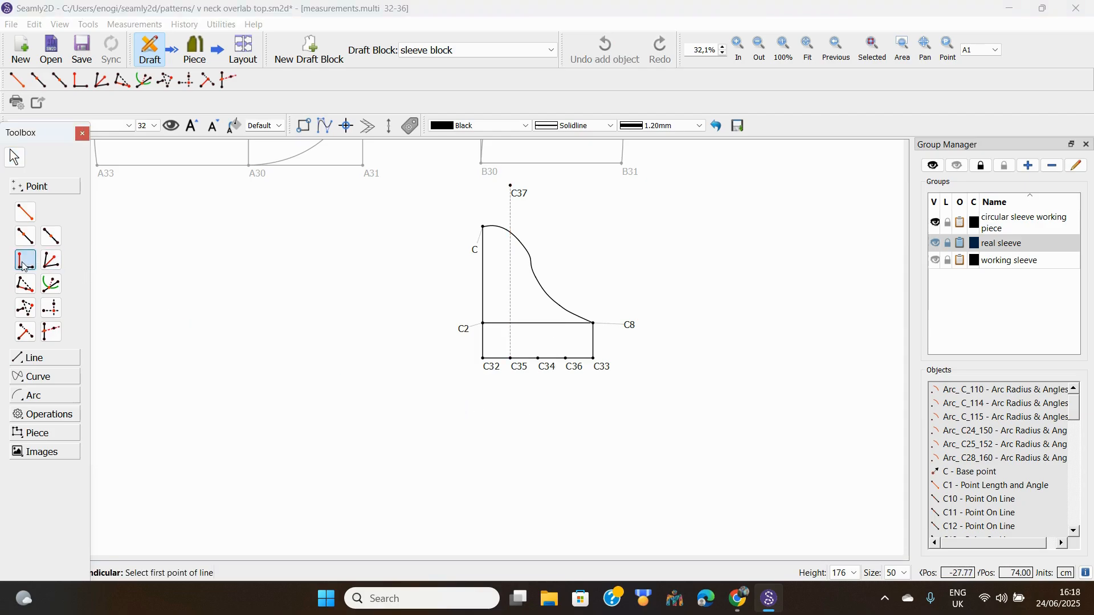
pyautogui.click(521, 368)
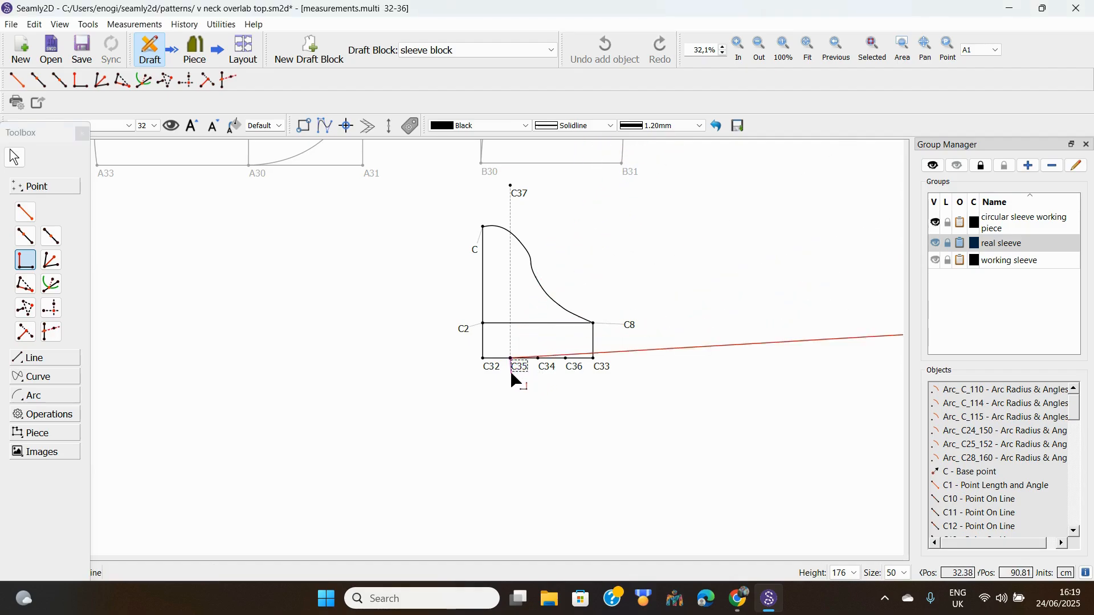
pyautogui.click(15, 156)
# Step: Add a Point On Perpendicular rising from C34, square to C34–C36, with length 20 cm and a dashed line
pyautogui.click(25, 260)
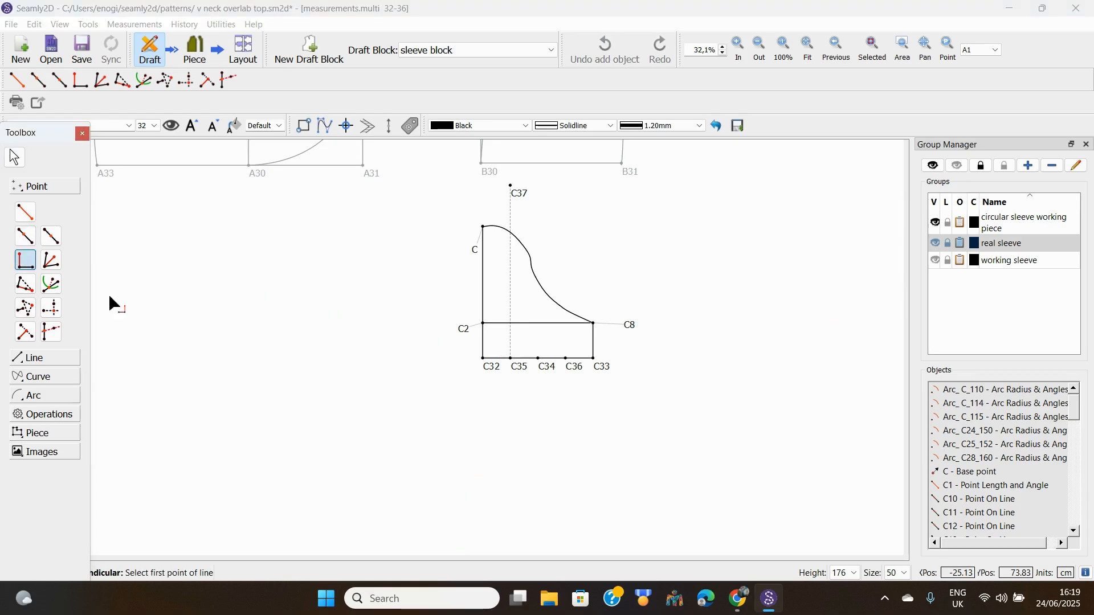
pyautogui.click(548, 365)
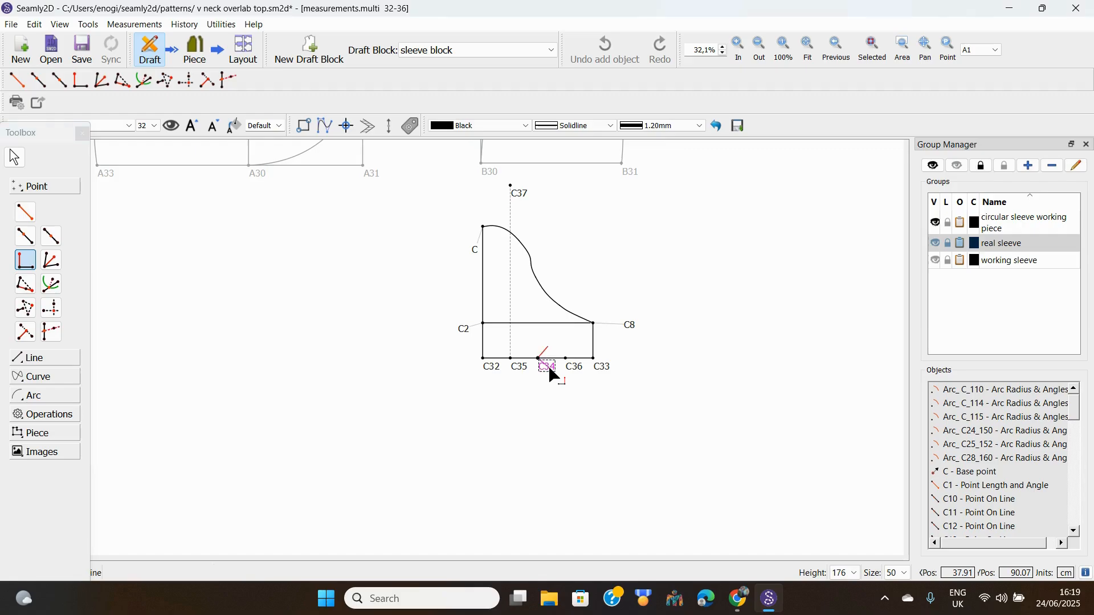
pyautogui.click(568, 360)
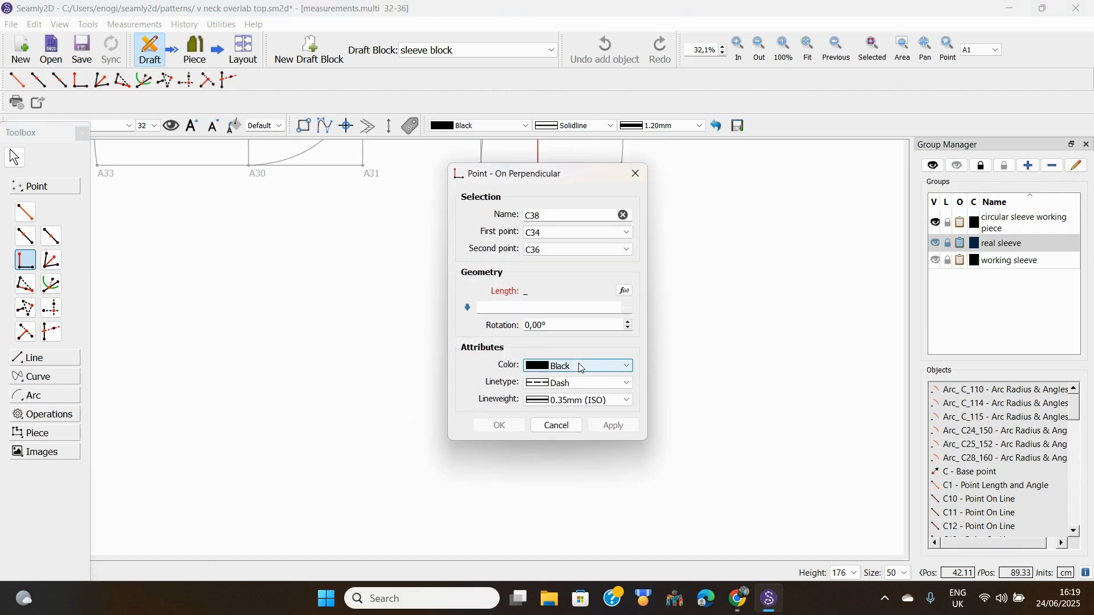
pyautogui.click(505, 309)
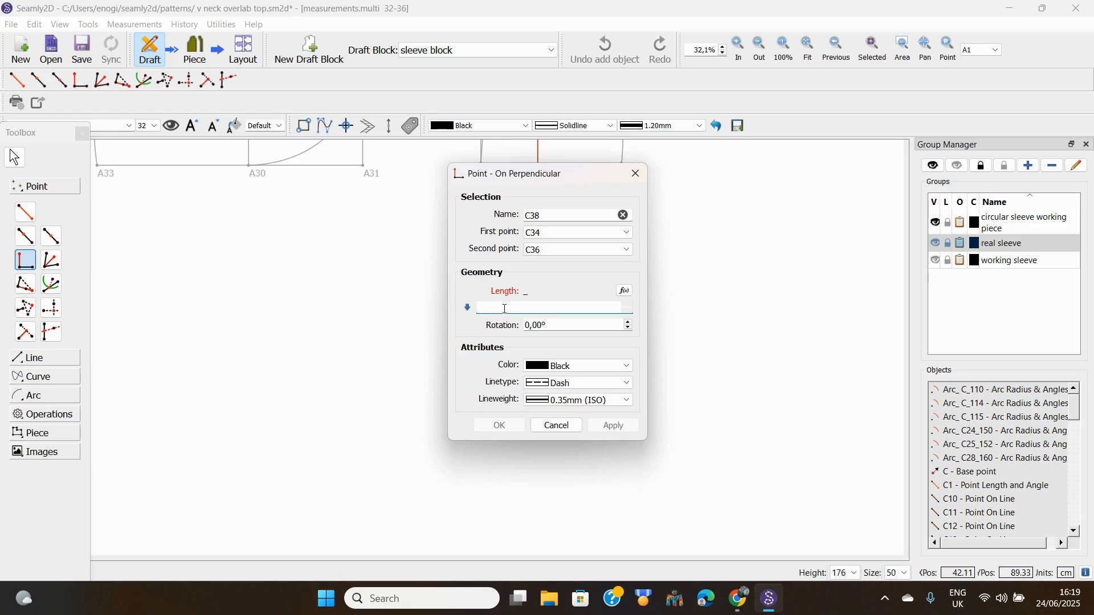
pyautogui.write('20')
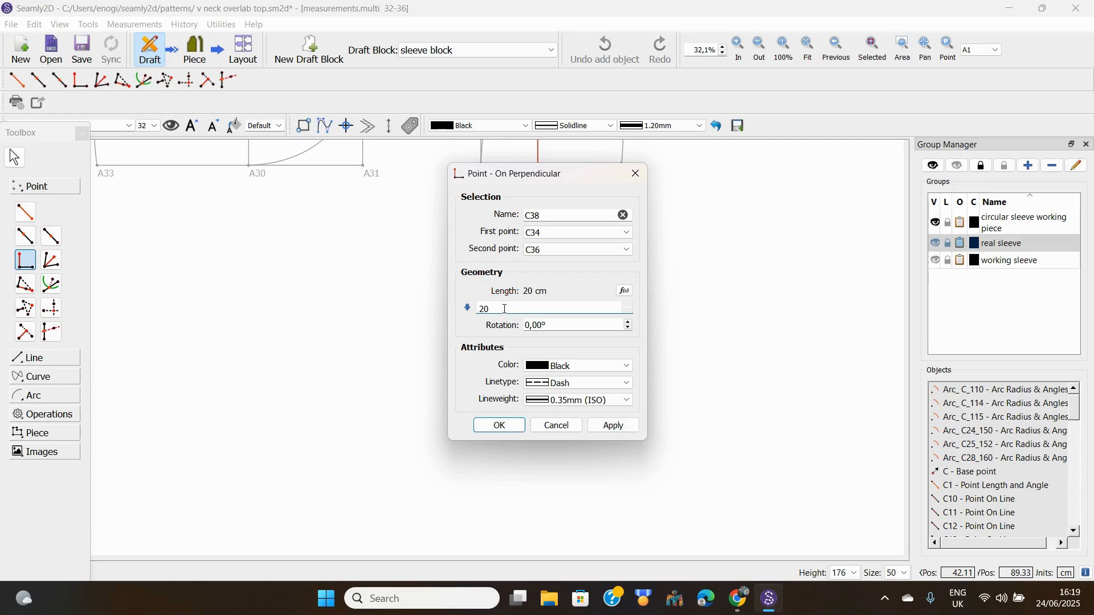
pyautogui.click(500, 426)
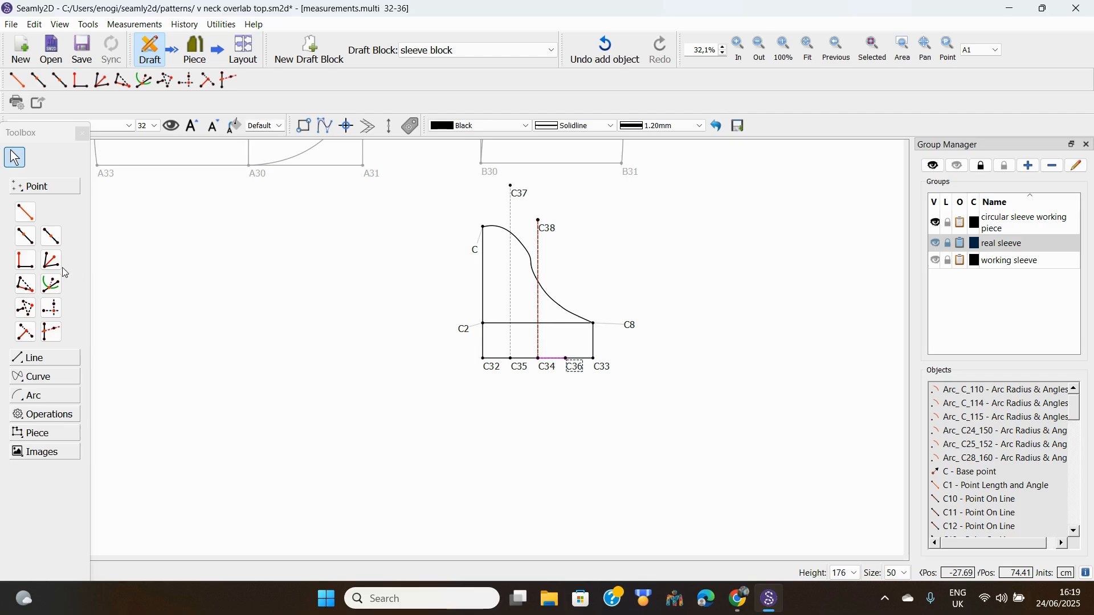
# Step: Add a Point On Perpendicular rising from C36, square to C36–C33, with length 10 cm and a dashed line
pyautogui.click(32, 265)
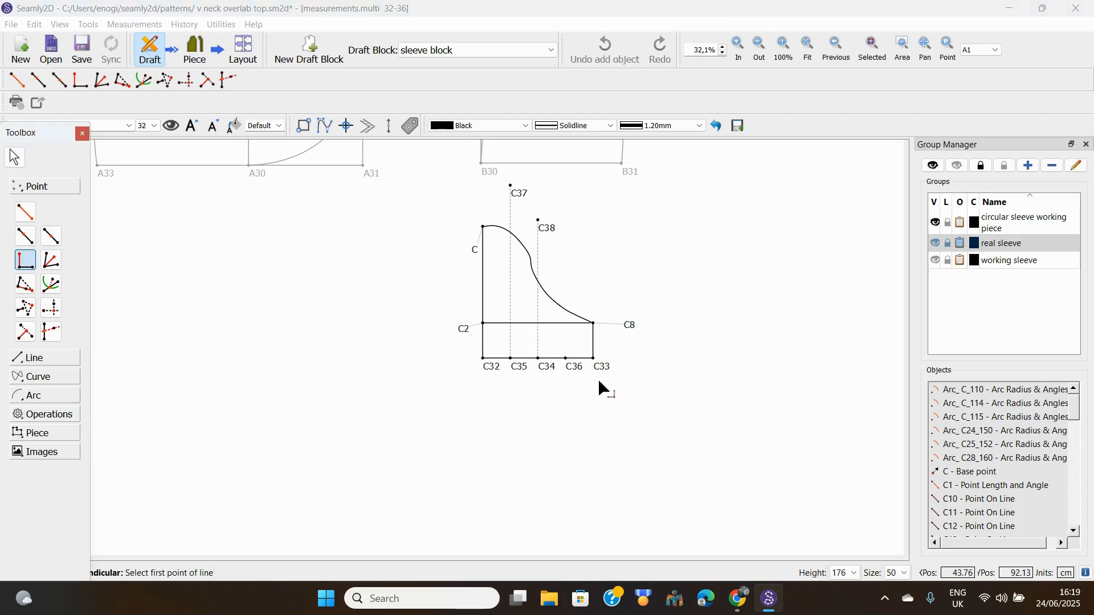
pyautogui.click(569, 368)
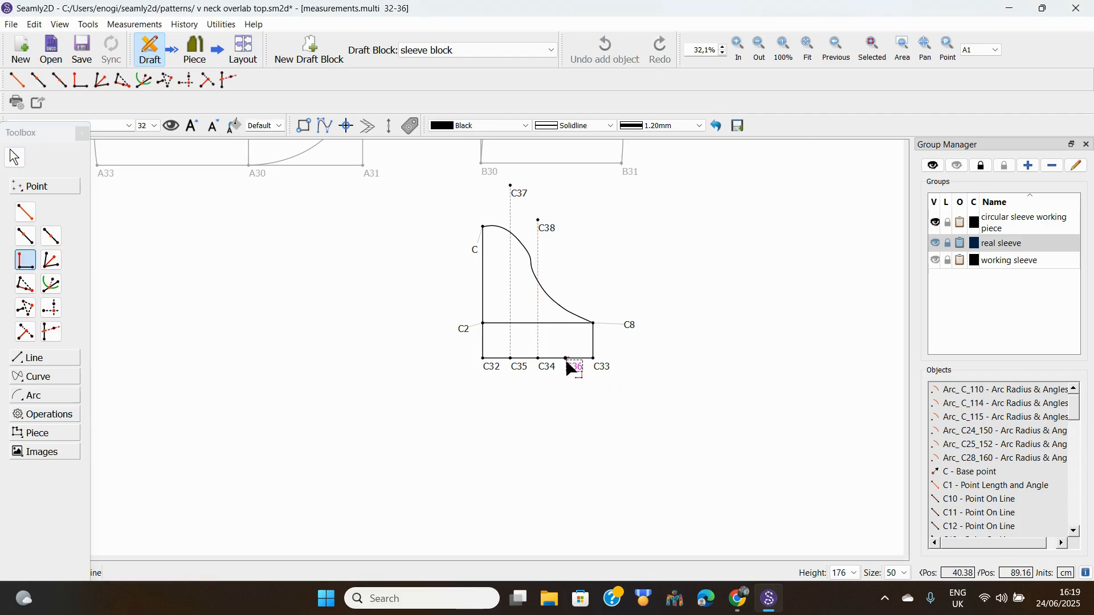
pyautogui.click(605, 370)
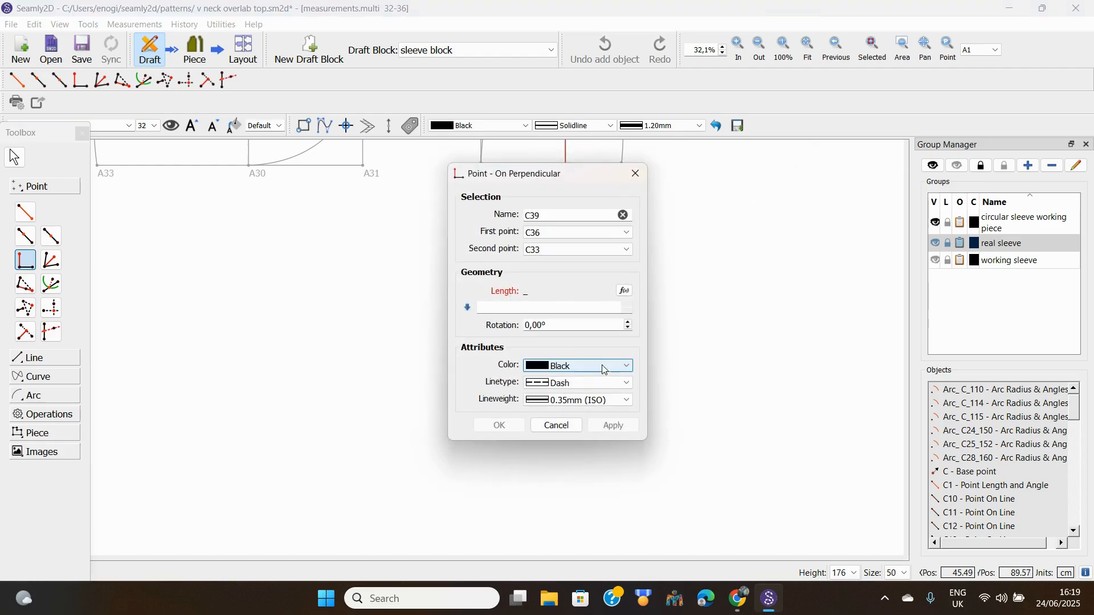
pyautogui.click(510, 306)
pyautogui.write('1')
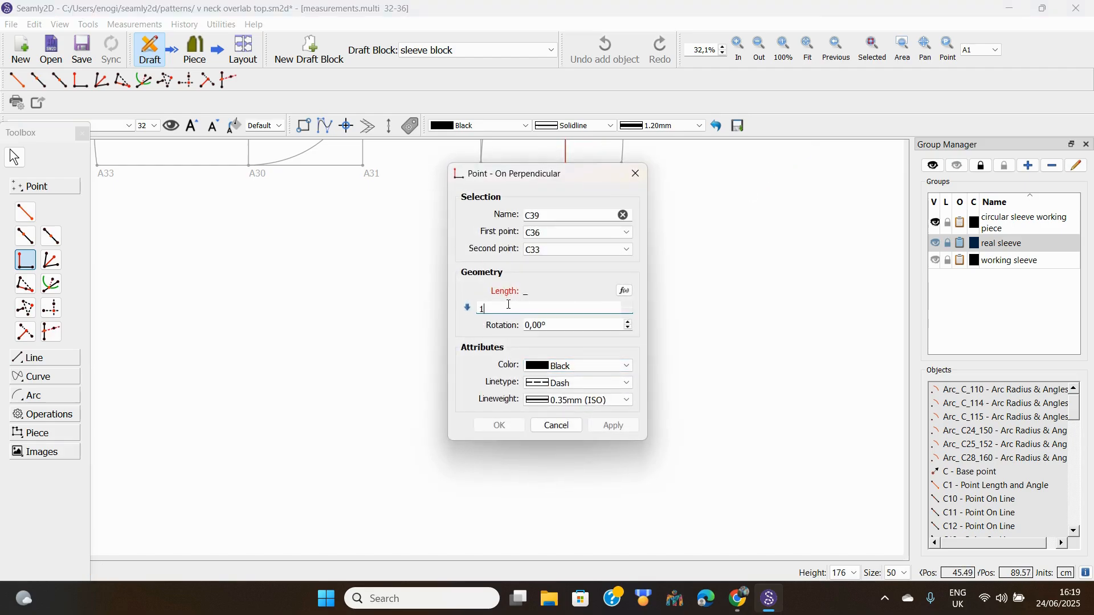
pyautogui.write('0')
pyautogui.click(499, 426)
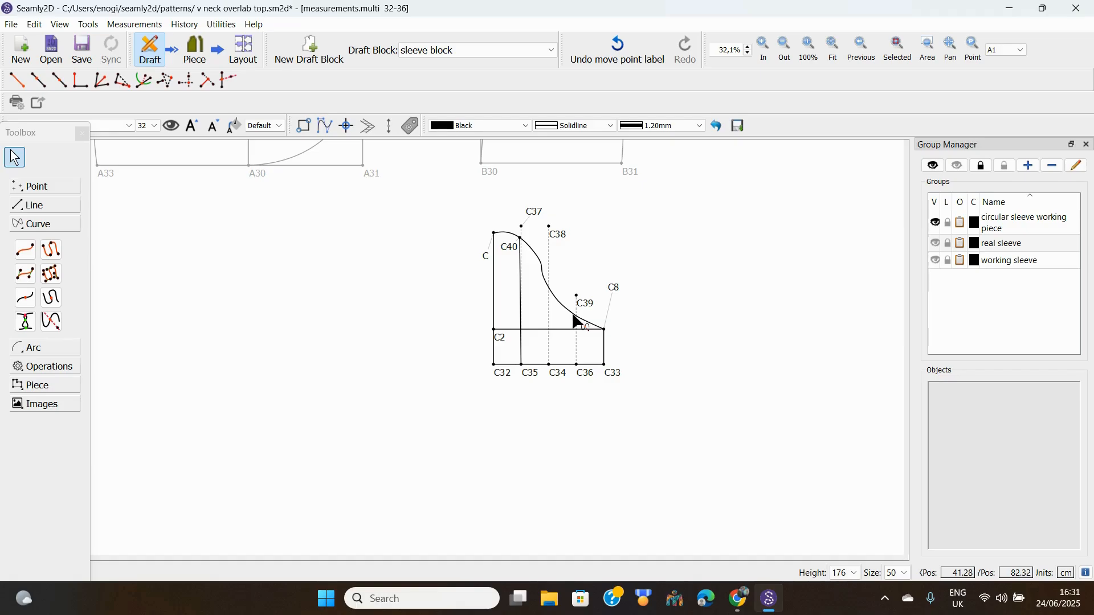
# Step: Add a Curve and Axis intersection point on the sleeve cap curve, with its axis running up from C34 along the dashed guide
pyautogui.click(52, 323)
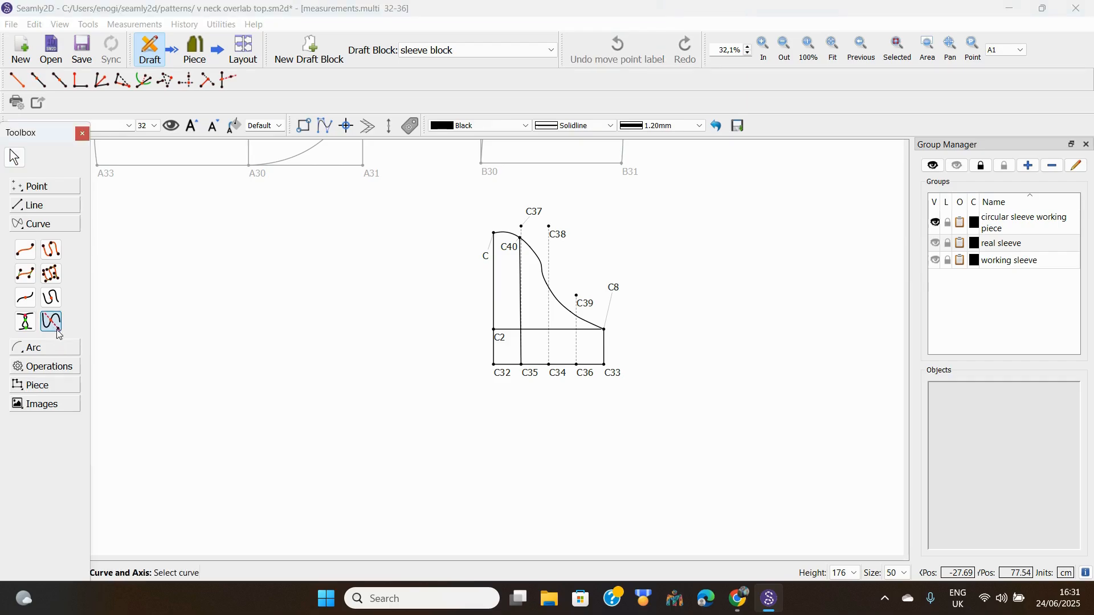
pyautogui.click(544, 273)
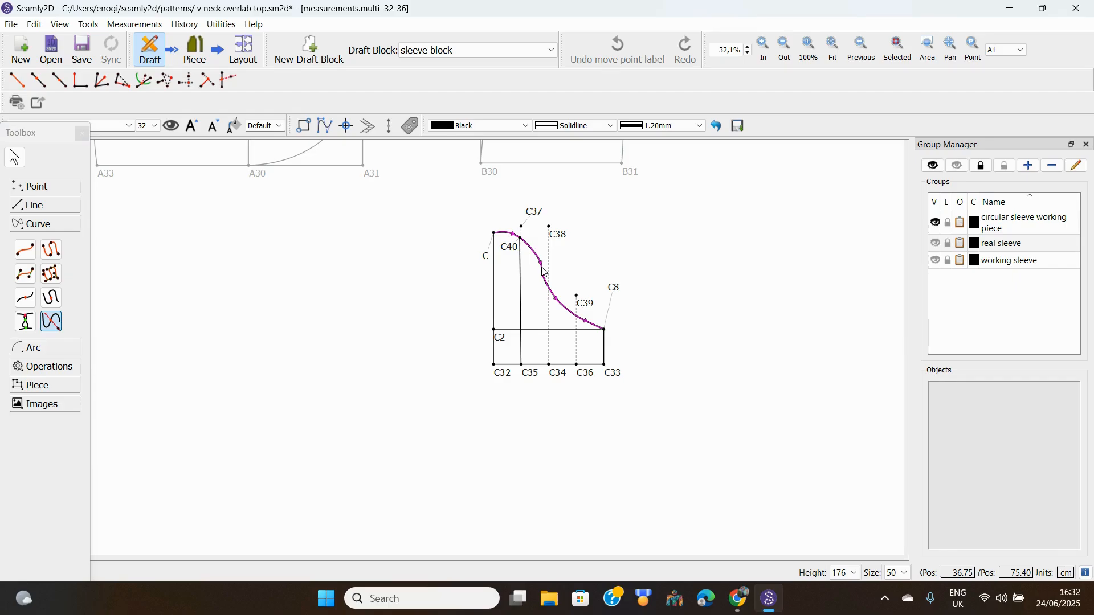
pyautogui.click(549, 370)
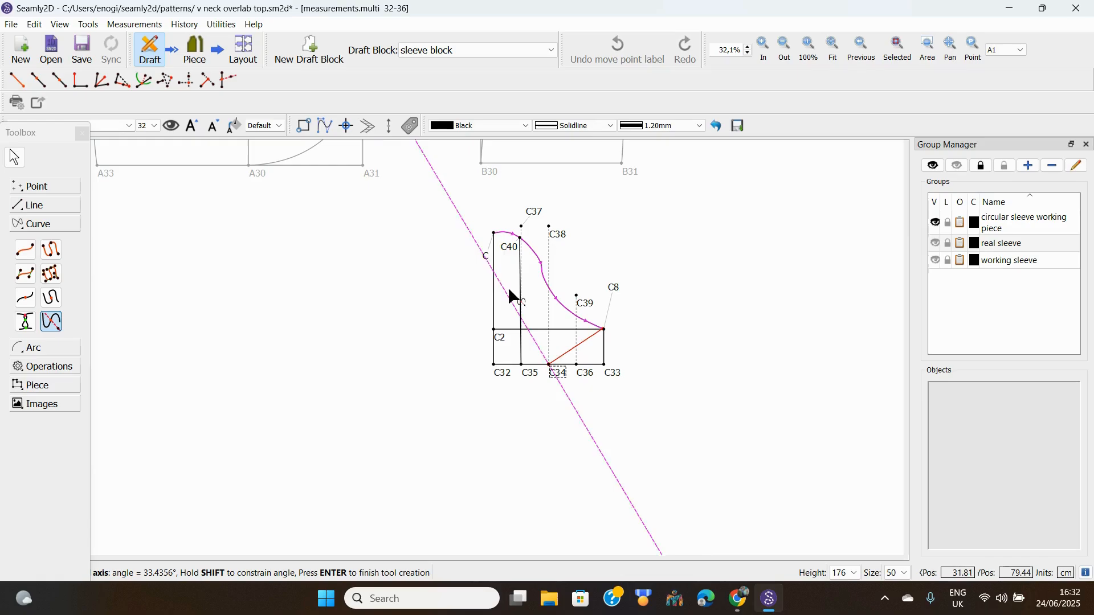
pyautogui.click(551, 295)
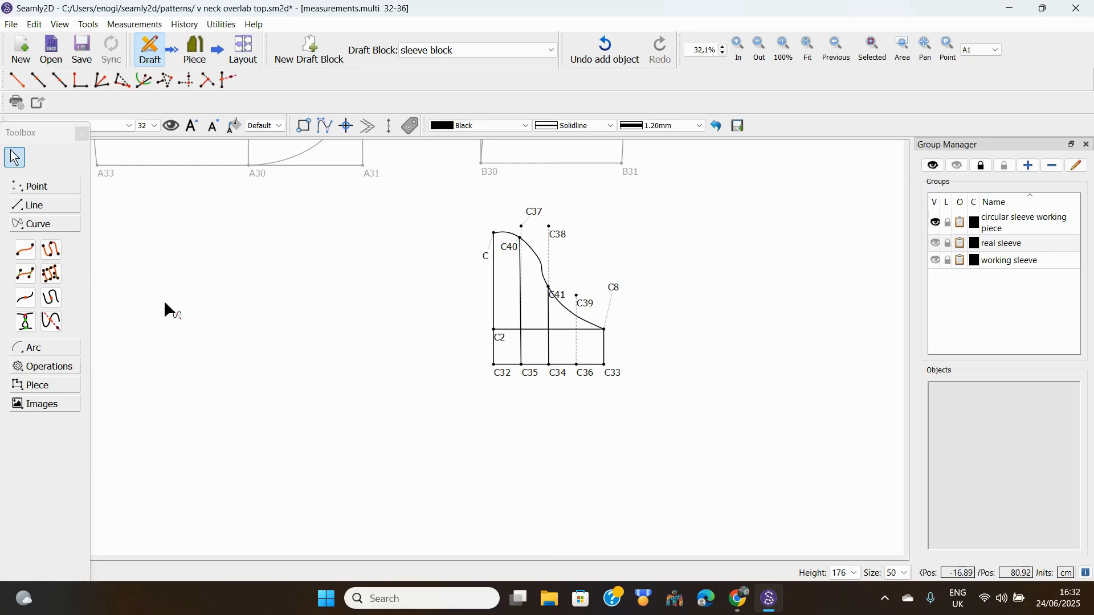
# Step: Intersect the sleeve cap curve with an upright axis from C36, and move the C41 label clear of the curve
pyautogui.click(51, 323)
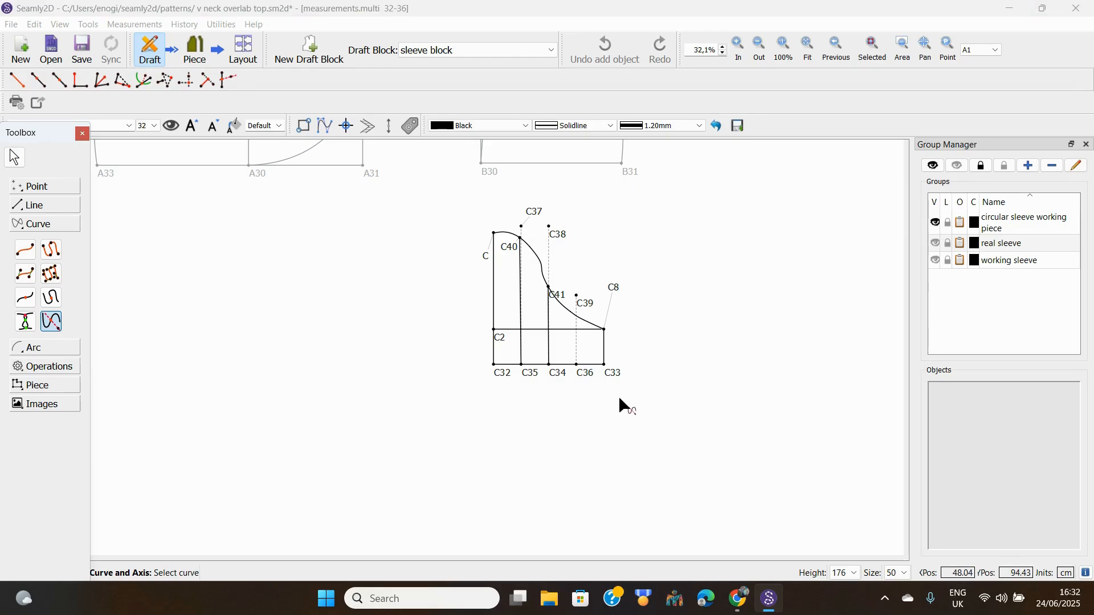
pyautogui.click(568, 313)
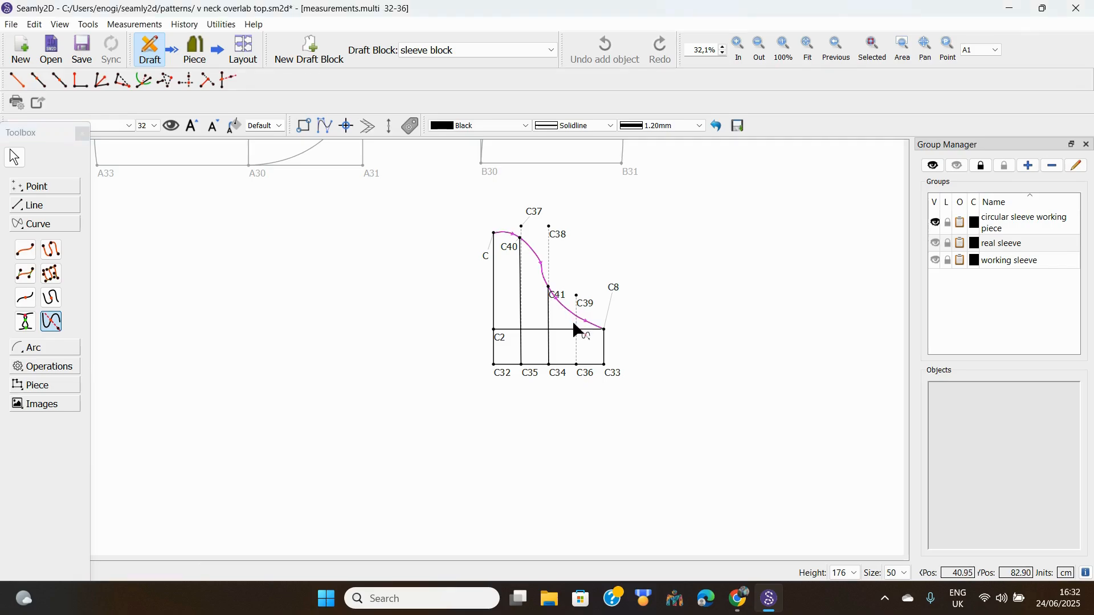
pyautogui.click(587, 374)
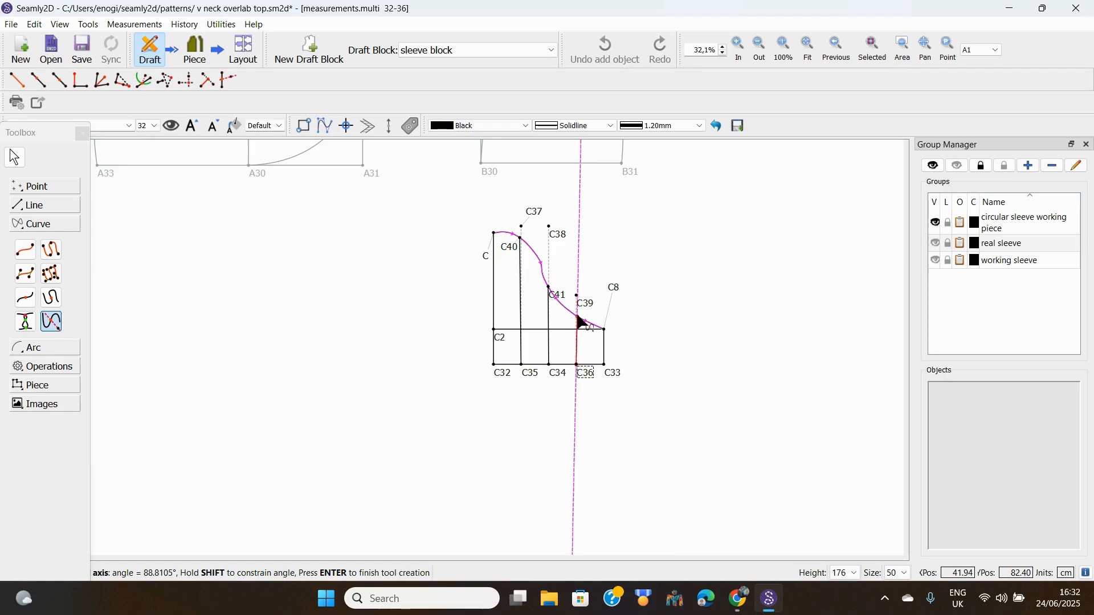
pyautogui.click(579, 322)
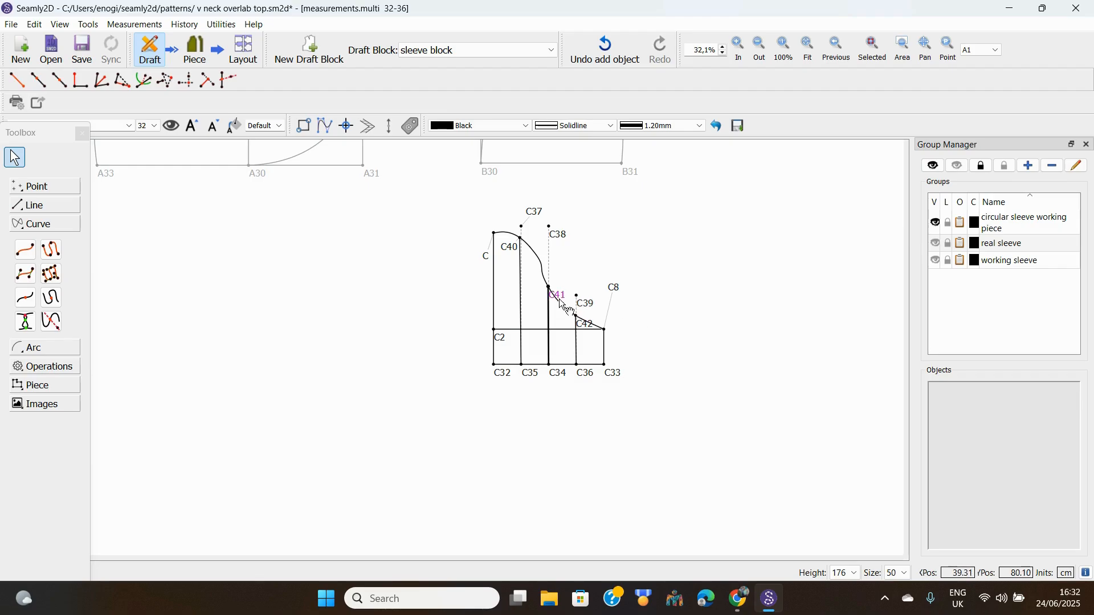
pyautogui.moveTo(561, 304); pyautogui.dragTo(567, 290)
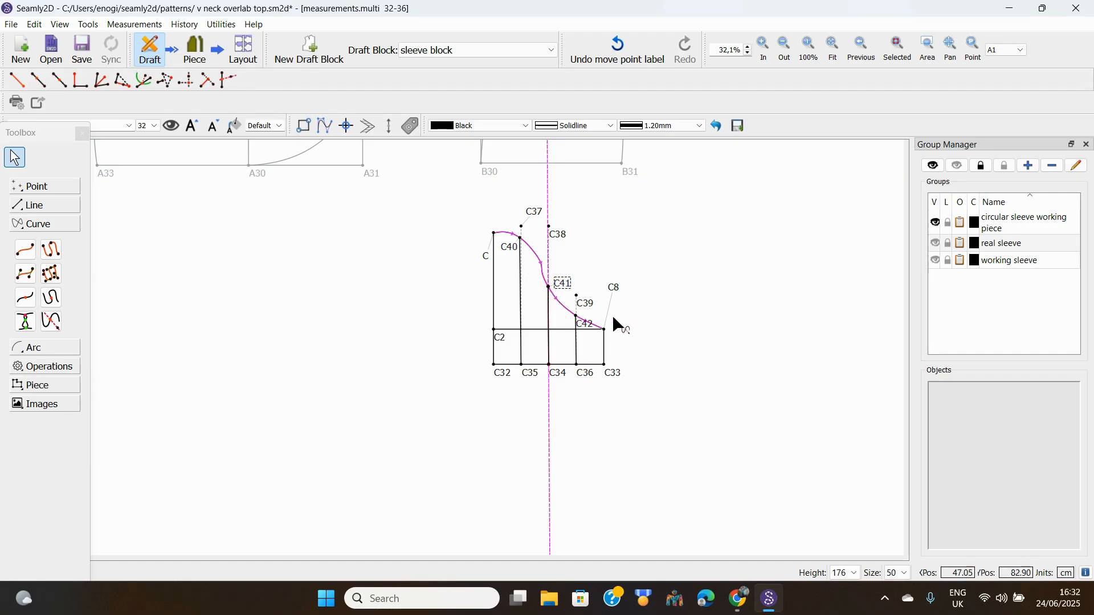
# Step: Delete the perpendicular guide points C37, C38 and C39 above the sleeve hem
pyautogui.click(535, 214)
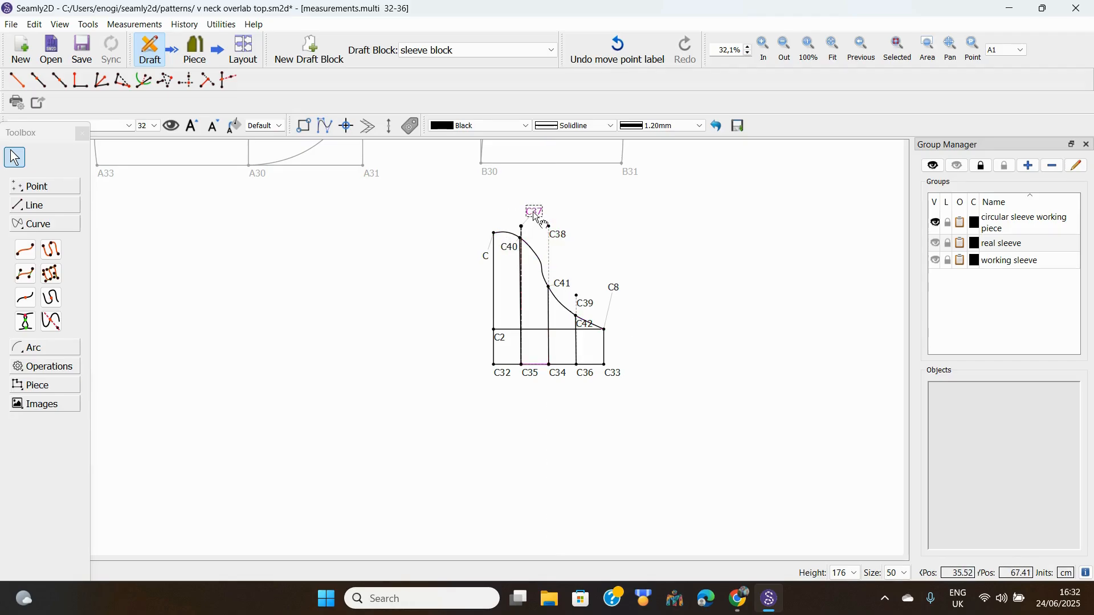
pyautogui.rightClick(539, 219)
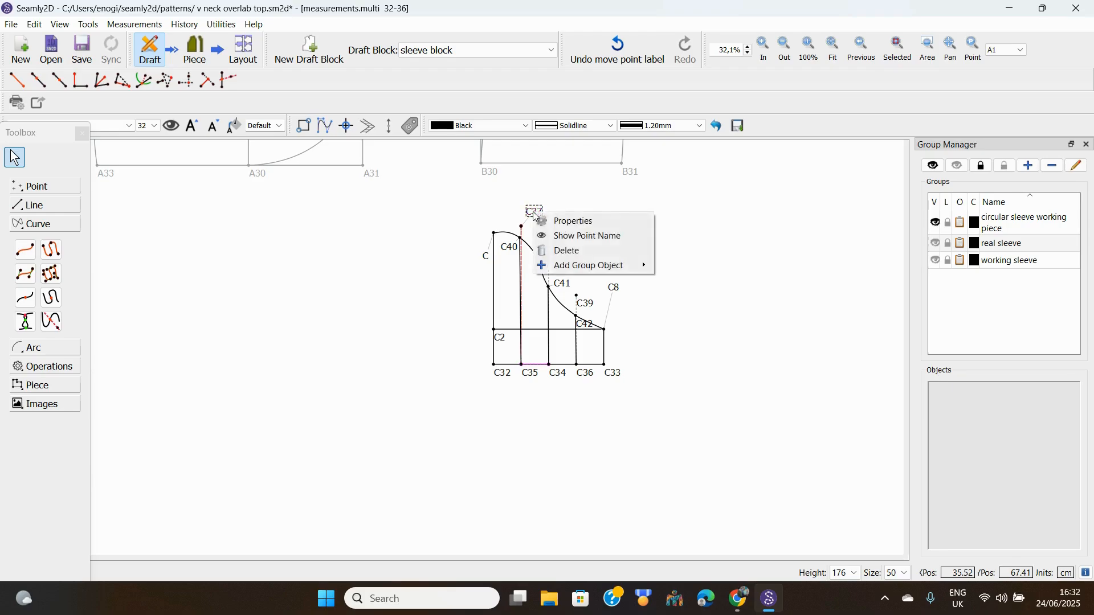
pyautogui.click(567, 249)
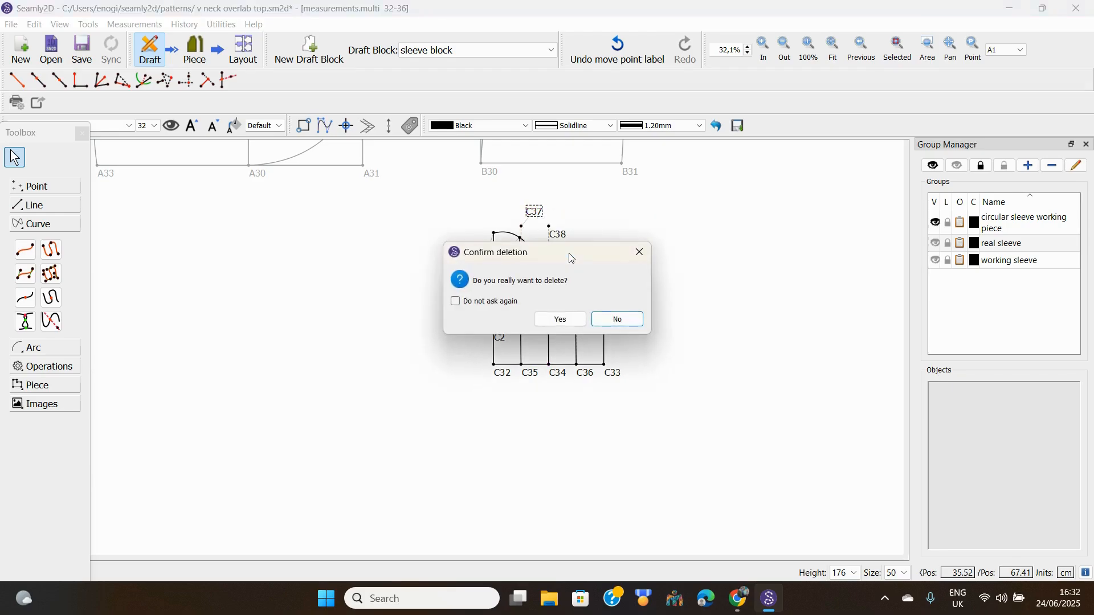
pyautogui.click(561, 321)
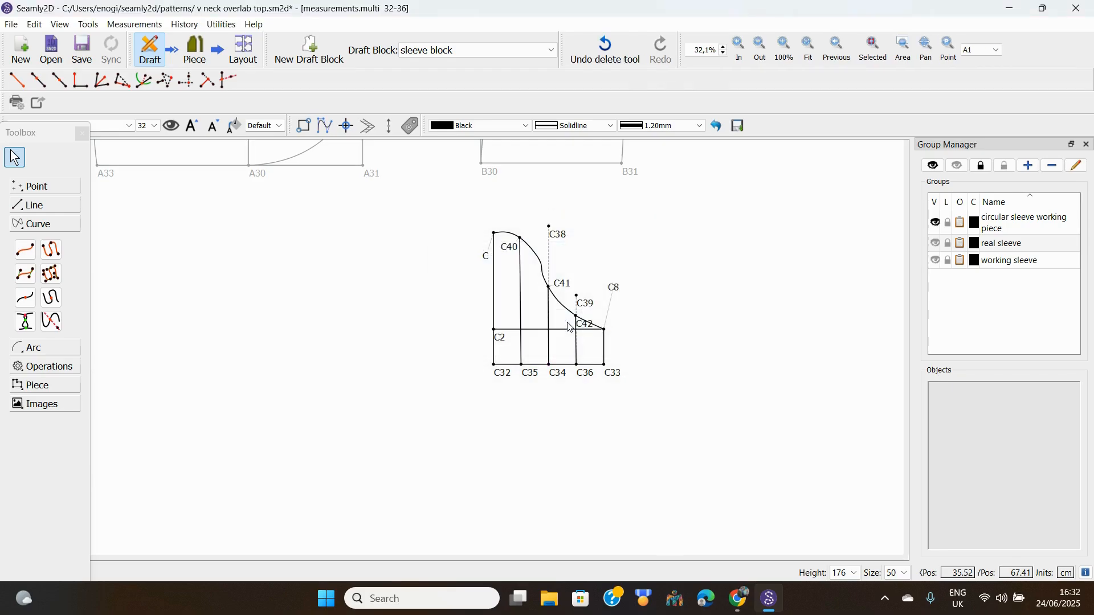
pyautogui.rightClick(559, 234)
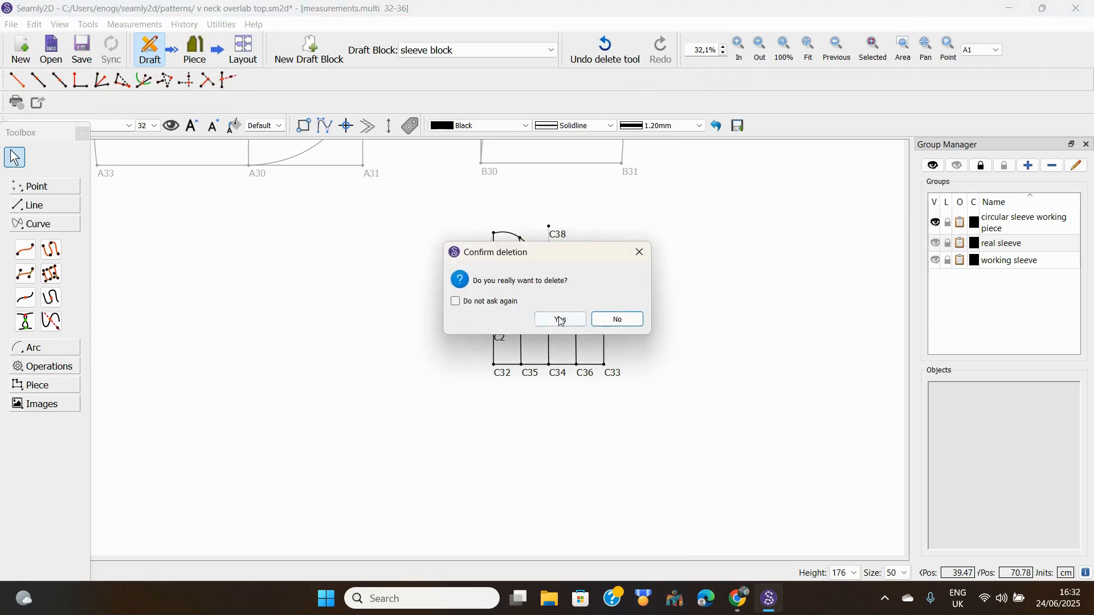
pyautogui.click(556, 317)
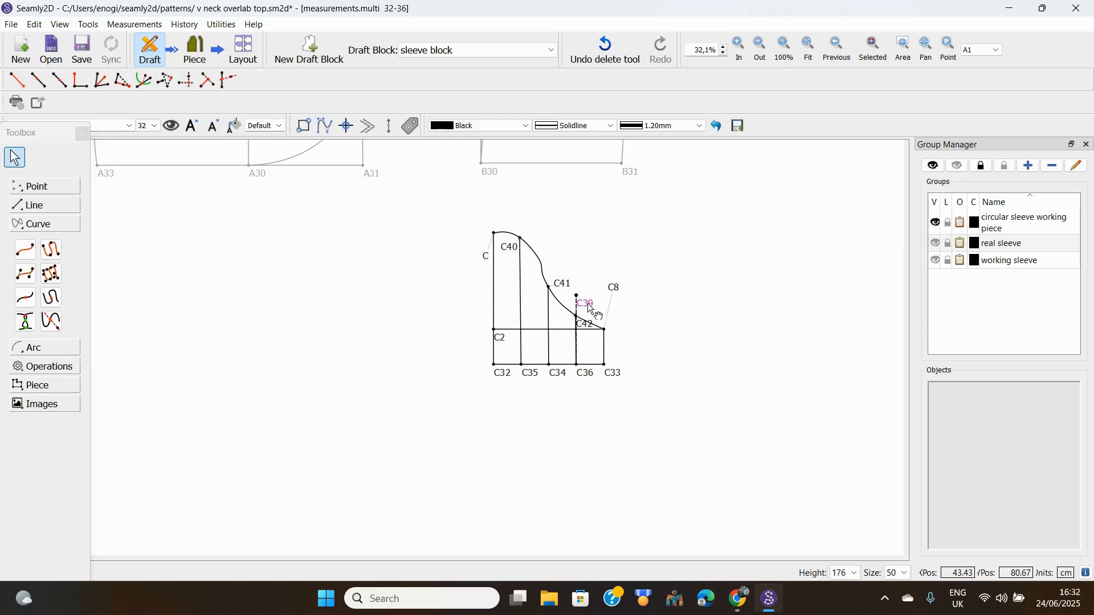
pyautogui.rightClick(589, 305)
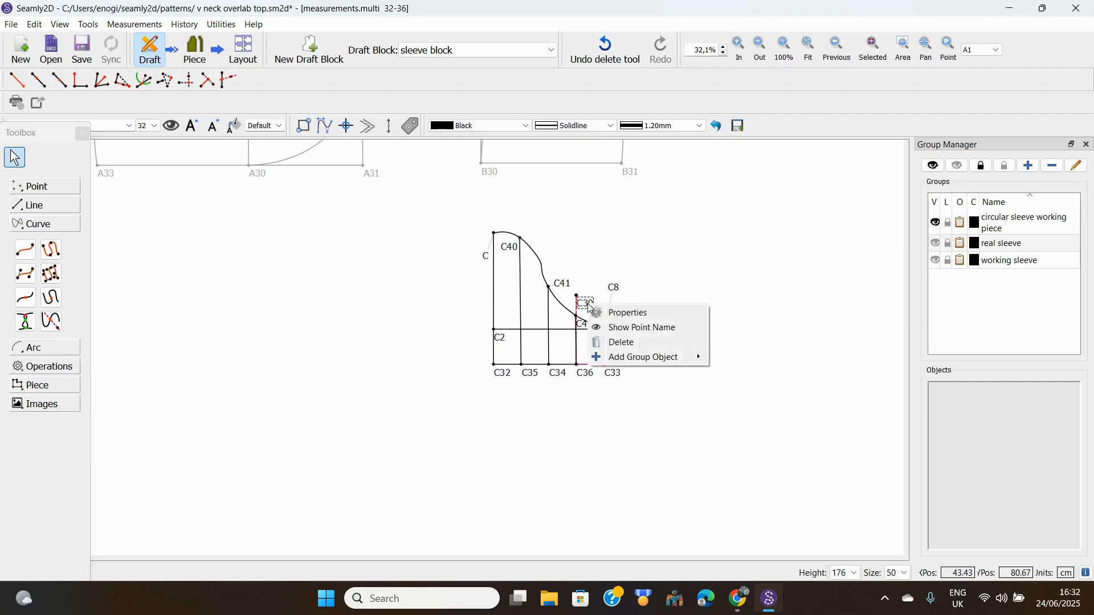
pyautogui.click(614, 343)
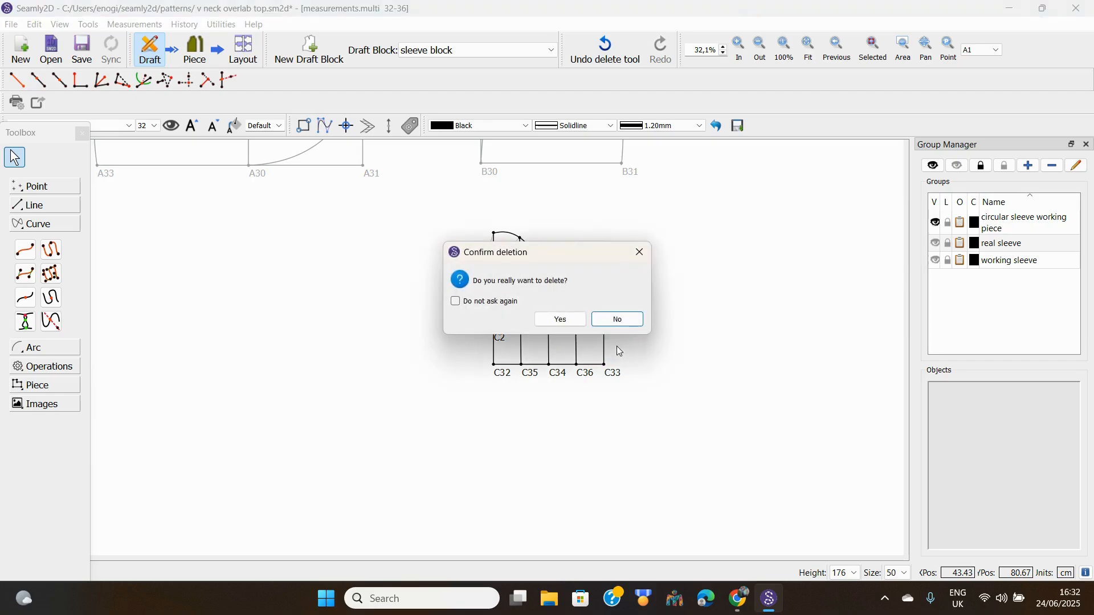
pyautogui.click(560, 319)
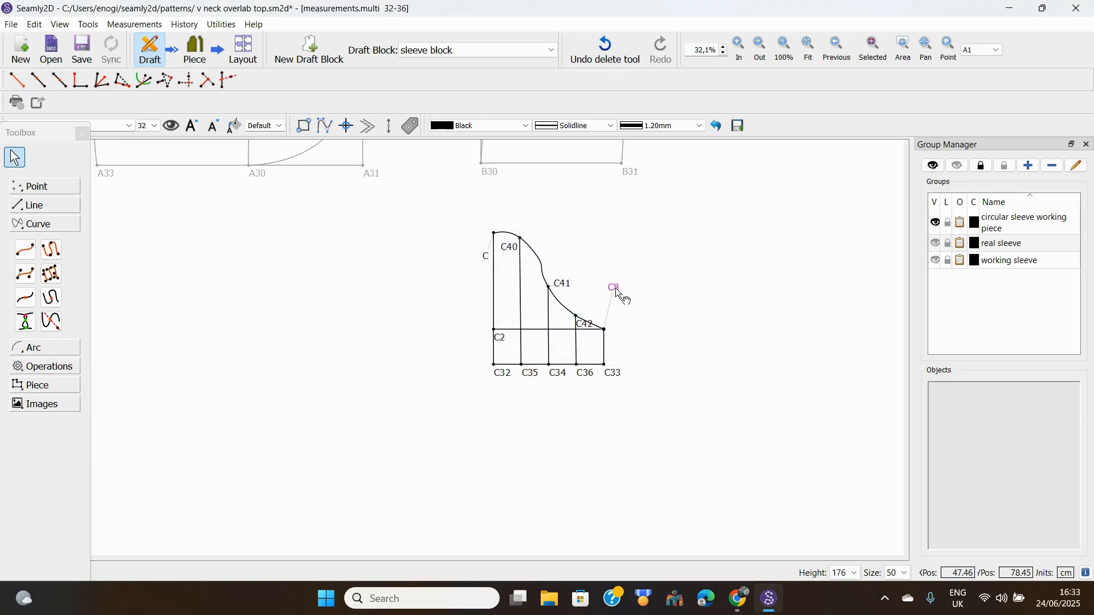
# Step: Reposition the labels of C8 and C42 beside the cap curve and of C32 and C35 below the hem
pyautogui.moveTo(615, 288); pyautogui.dragTo(627, 324)
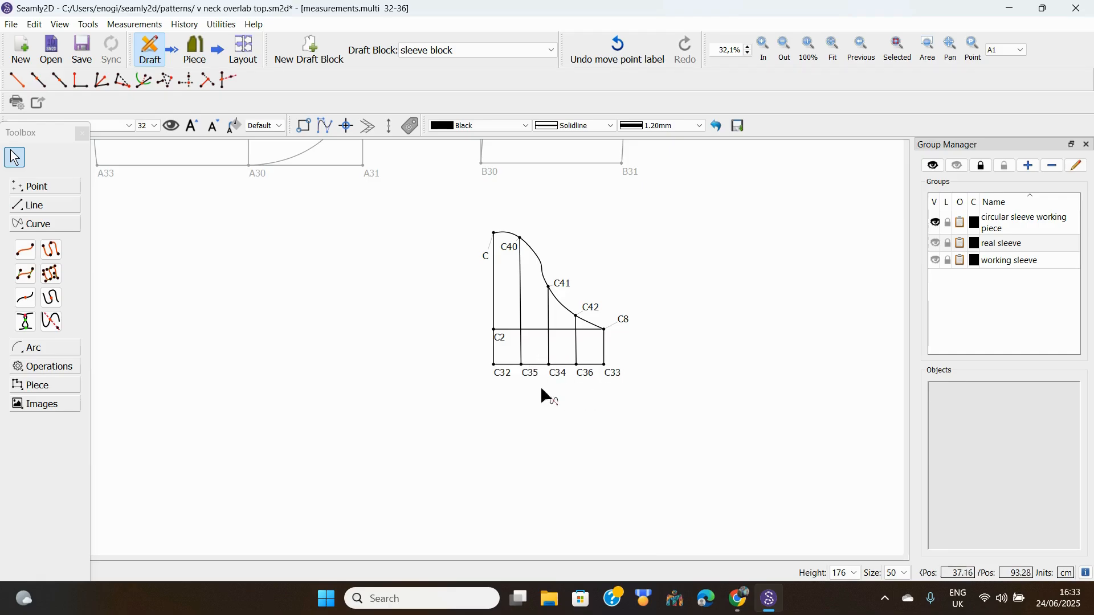
pyautogui.moveTo(499, 373); pyautogui.dragTo(493, 385)
pyautogui.click(533, 410)
pyautogui.moveTo(527, 374); pyautogui.dragTo(533, 397)
# Step: Add an On Line point C37 on the sleeve hem, 4,5 cm from C32 toward C34, and separate the C35 and C37 labels
pyautogui.moveTo(500, 364)
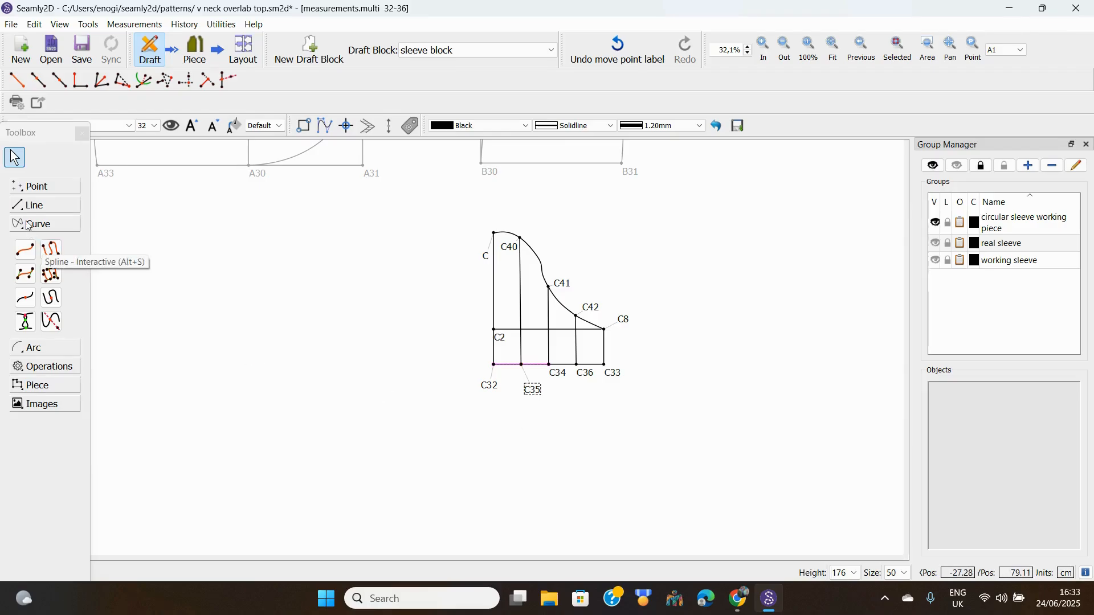
pyautogui.click(26, 188)
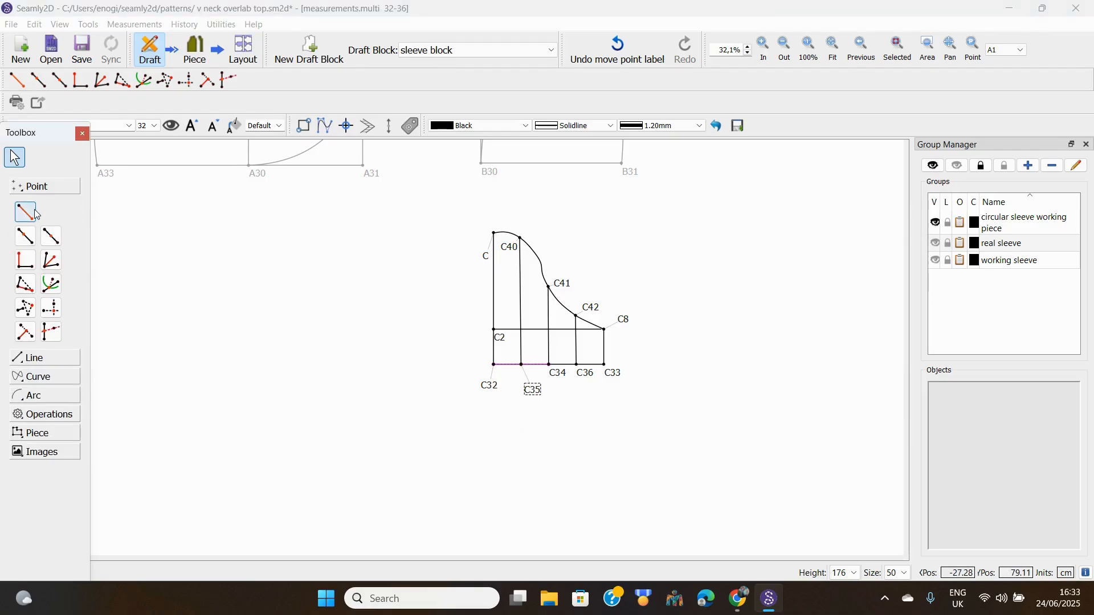
pyautogui.click(29, 241)
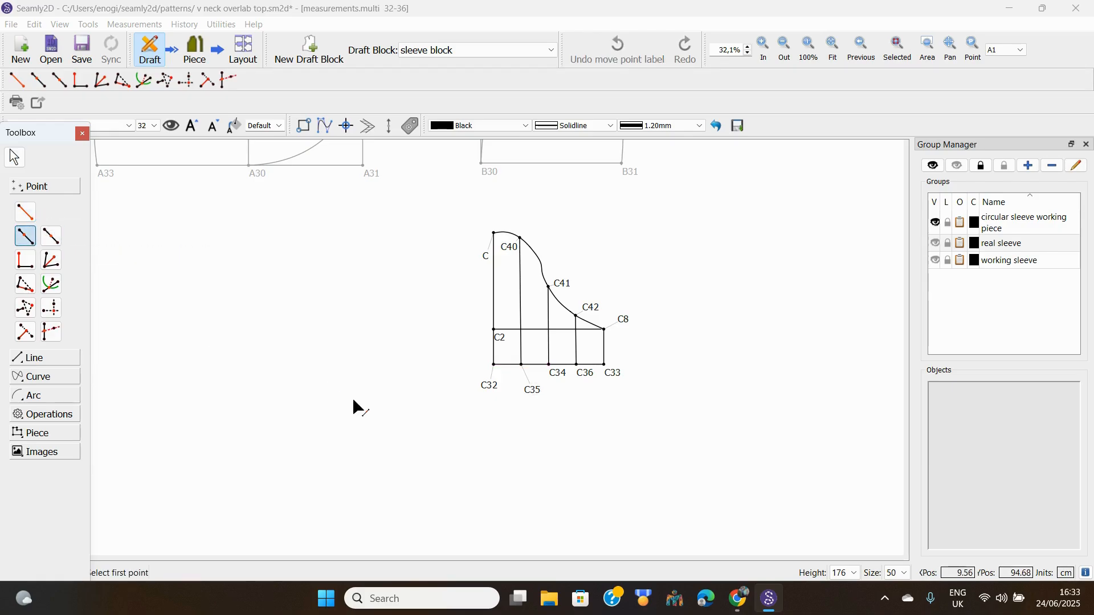
pyautogui.click(488, 384)
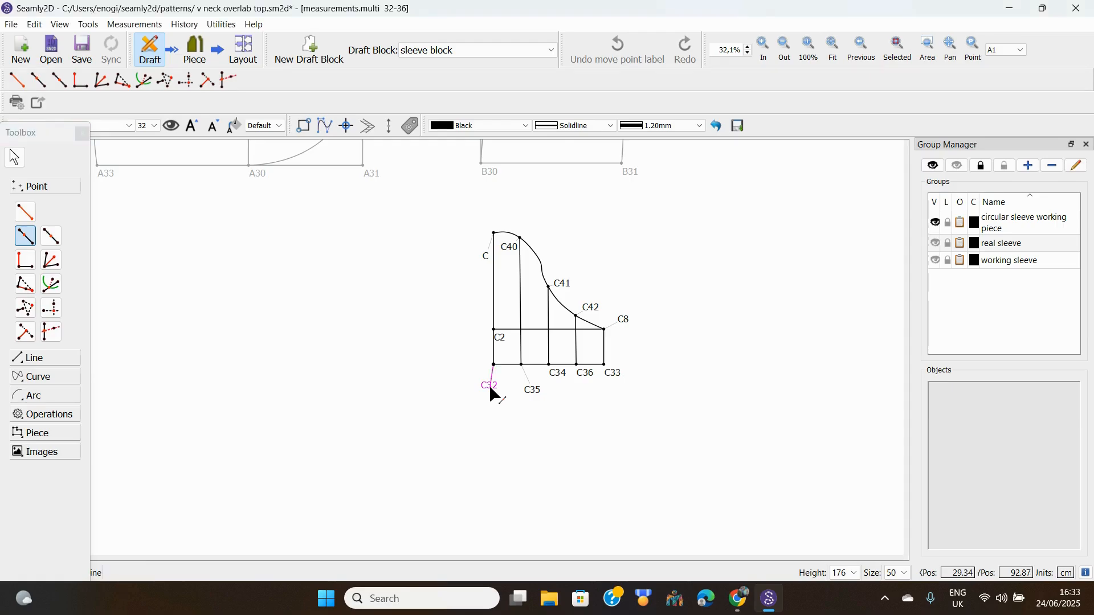
pyautogui.click(561, 376)
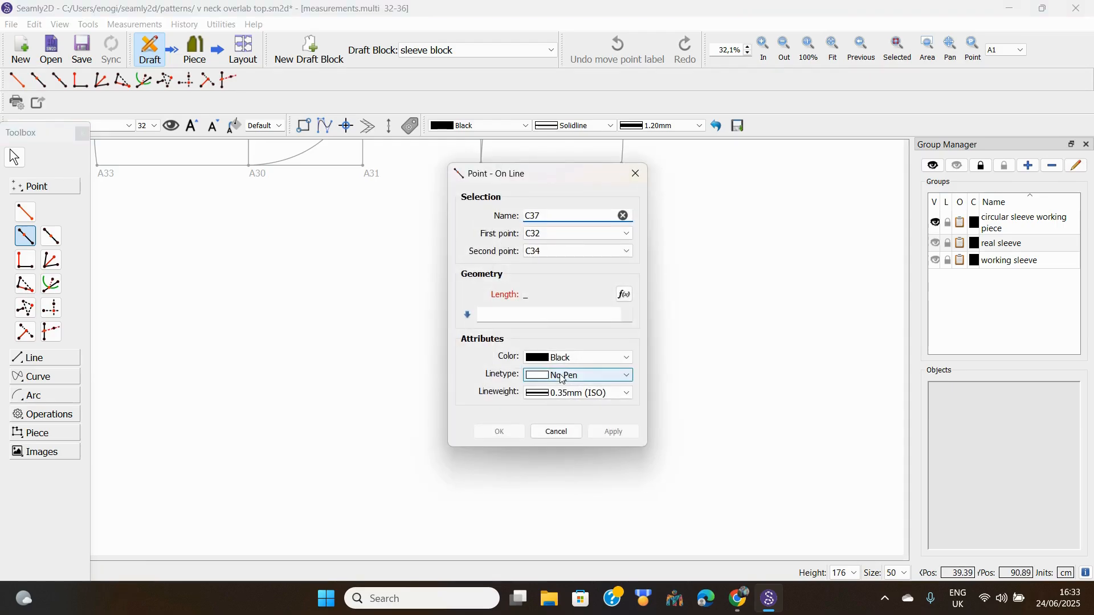
pyautogui.click(502, 313)
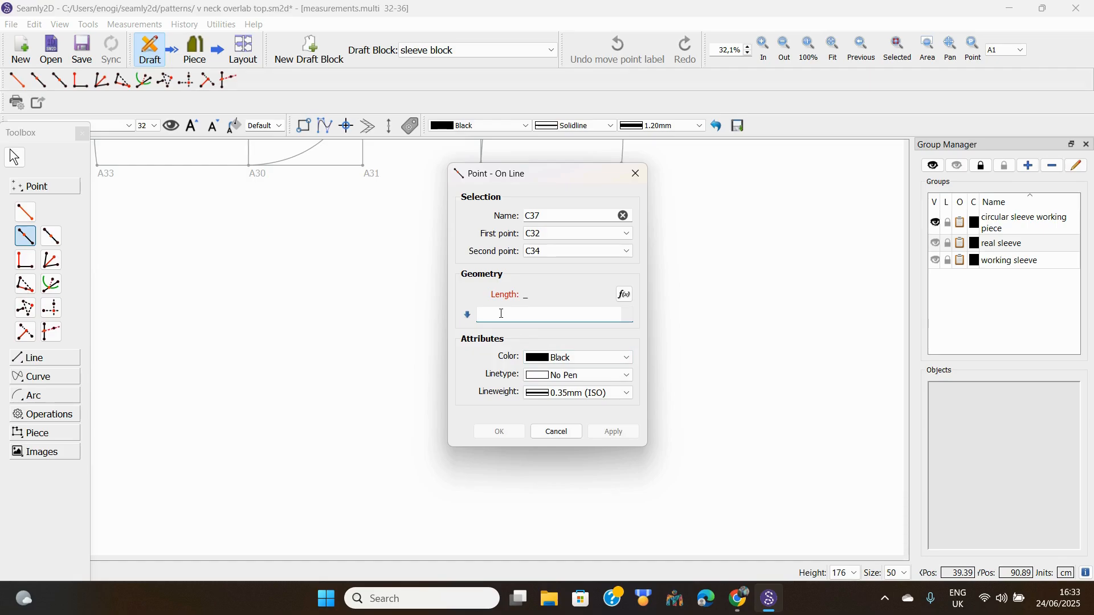
pyautogui.write('4,5')
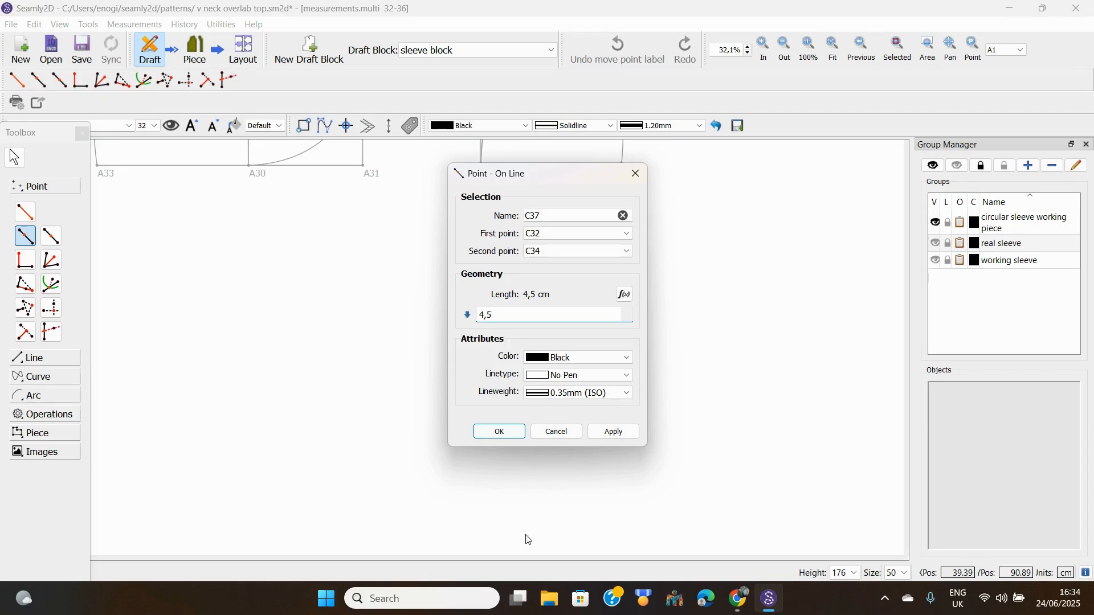
pyautogui.click(495, 433)
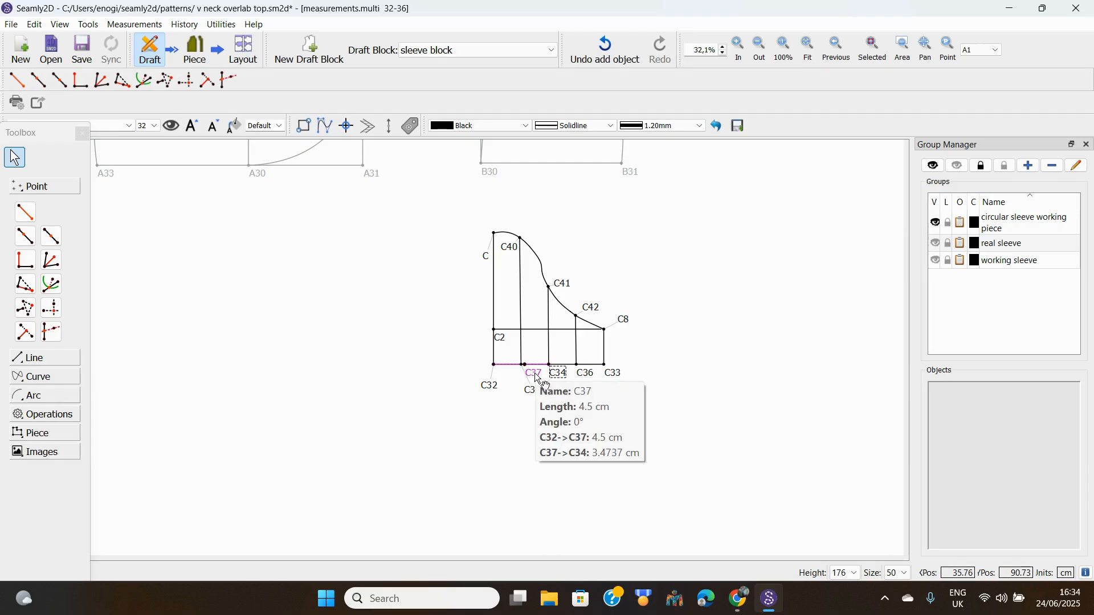
pyautogui.moveTo(538, 379)
pyautogui.mouseDown()
pyautogui.moveTo(562, 408)
pyautogui.moveTo(523, 389)
pyautogui.mouseUp()
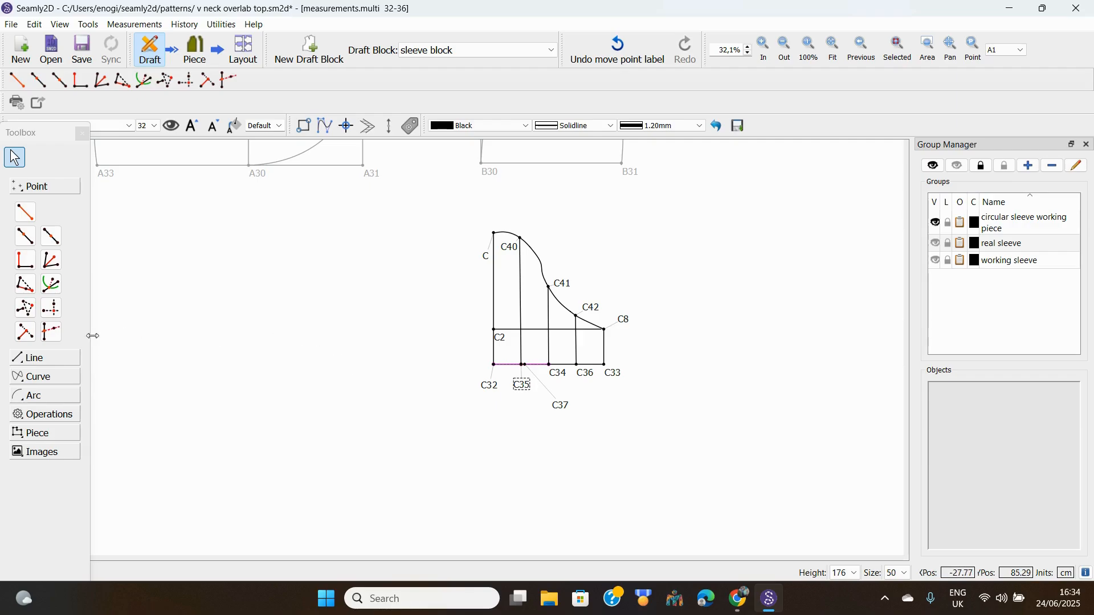
# Step: Rotate hem point C32 about C by 12,6901° with suffix _c4, and move the C35 and C32_c4 labels apart
pyautogui.click(56, 416)
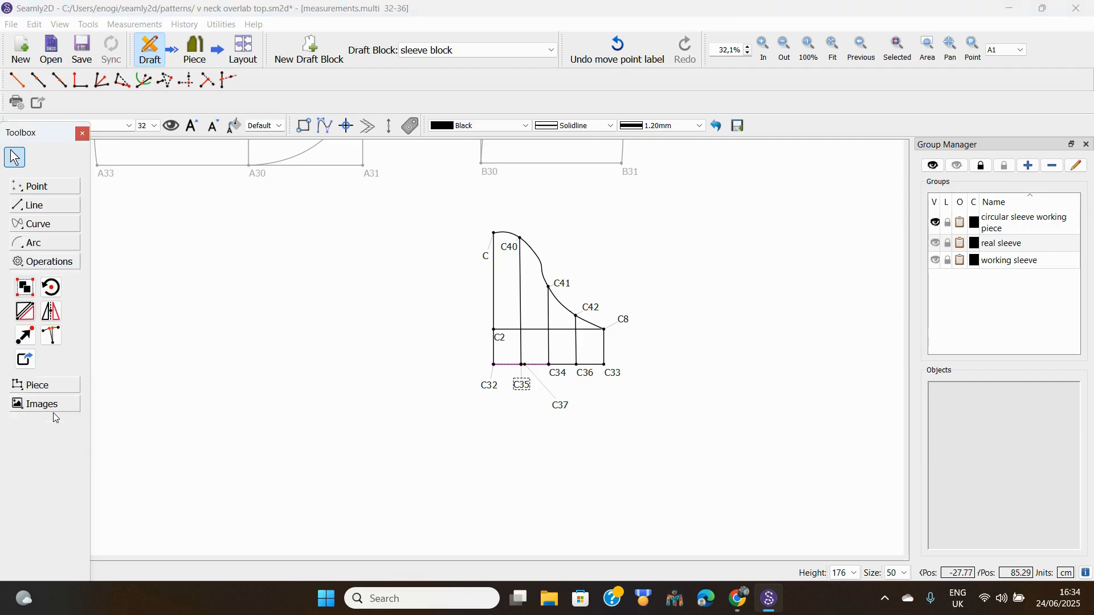
pyautogui.click(52, 289)
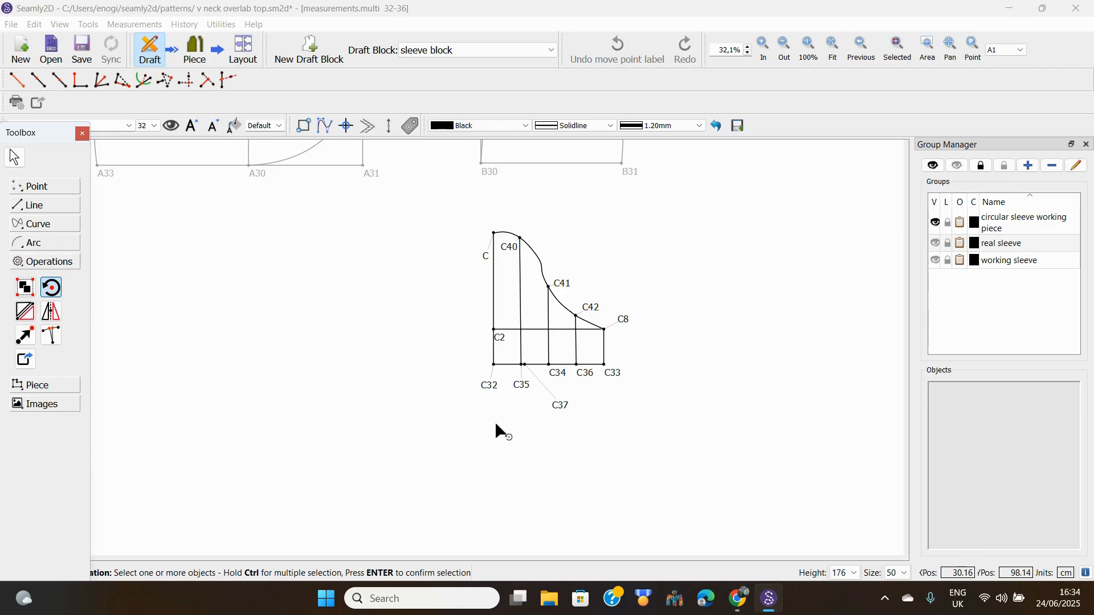
pyautogui.click(491, 386)
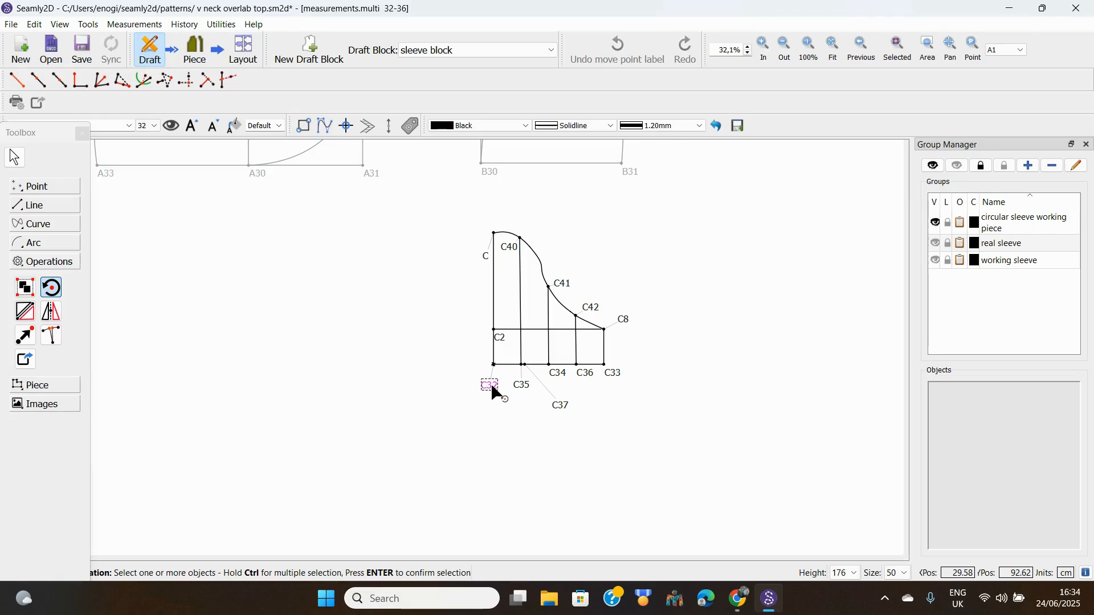
pyautogui.press('Return')
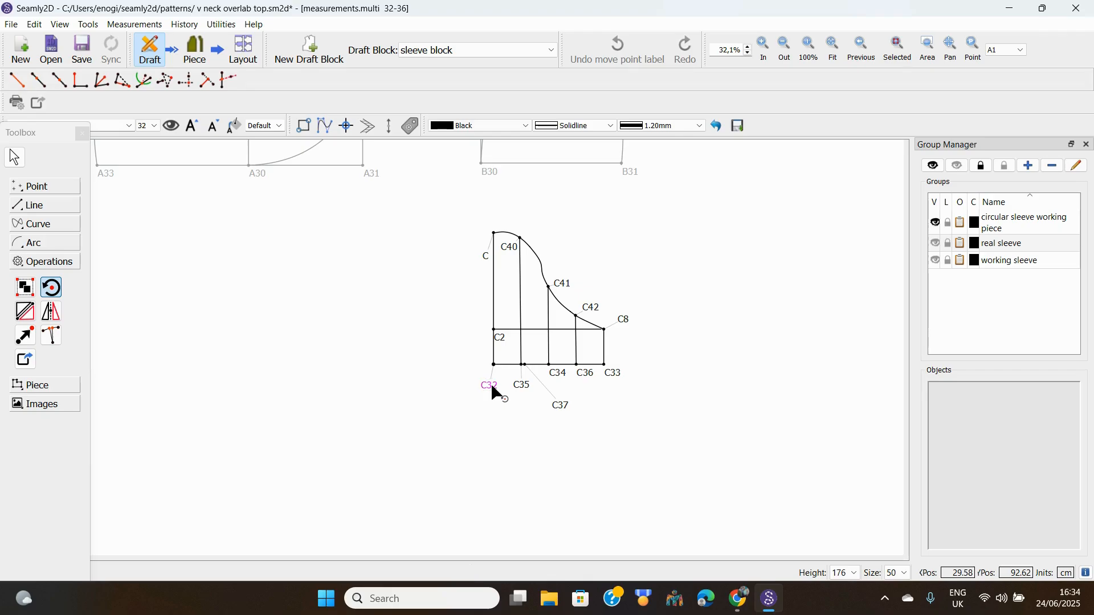
pyautogui.click(486, 261)
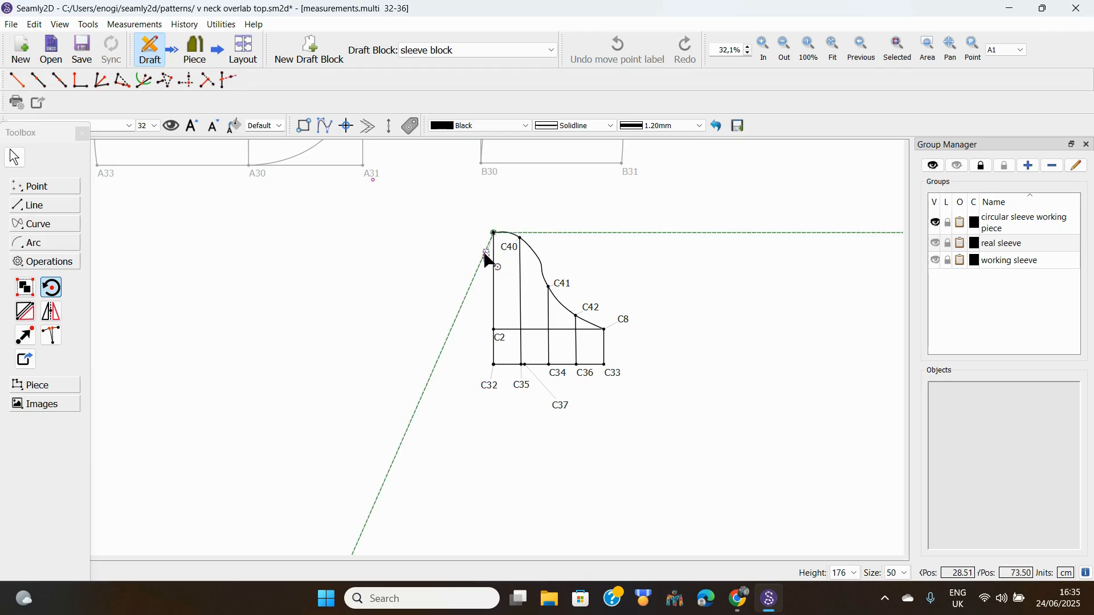
pyautogui.click(558, 218)
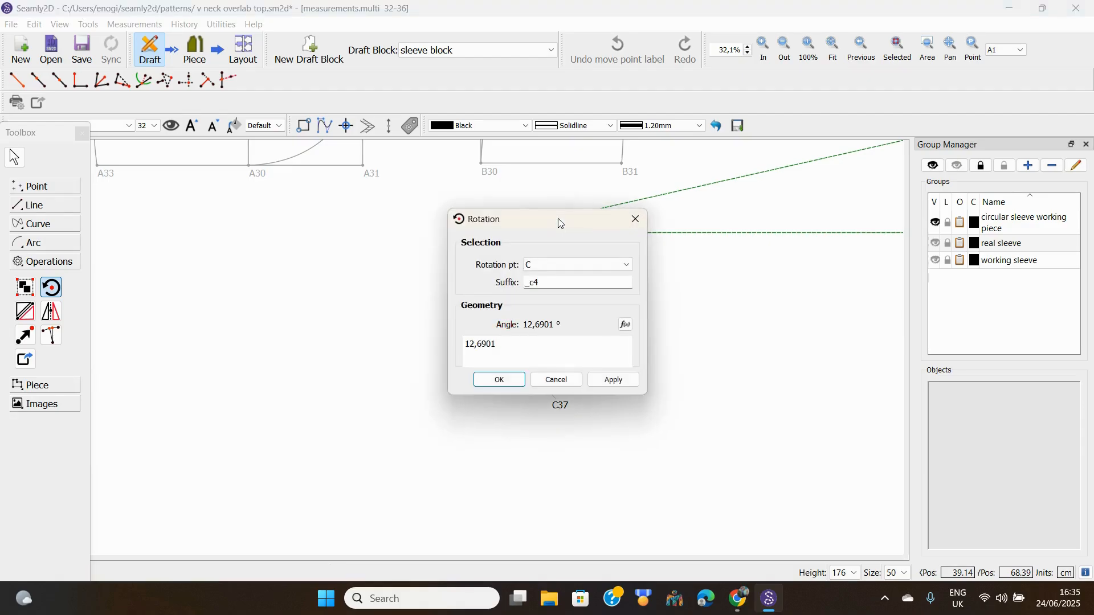
pyautogui.click(499, 380)
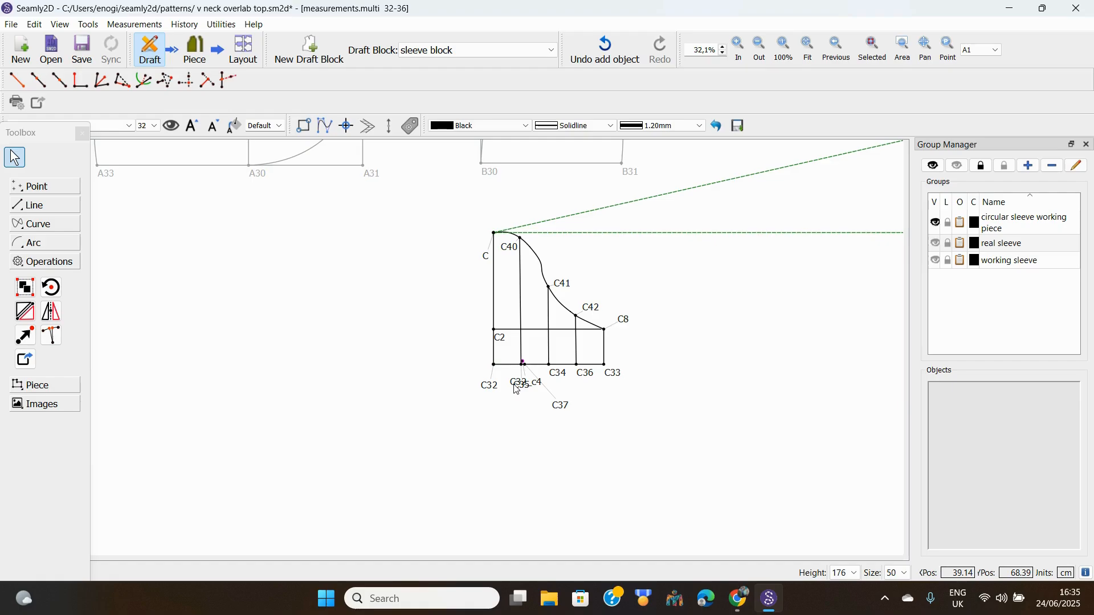
pyautogui.moveTo(529, 389)
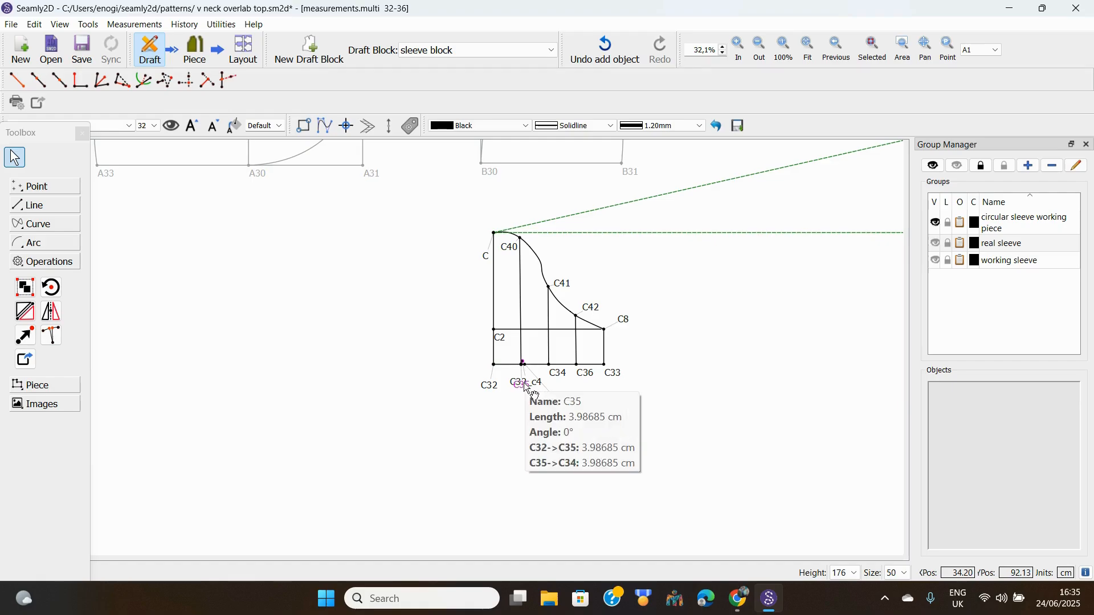
pyautogui.moveTo(529, 390); pyautogui.dragTo(538, 354)
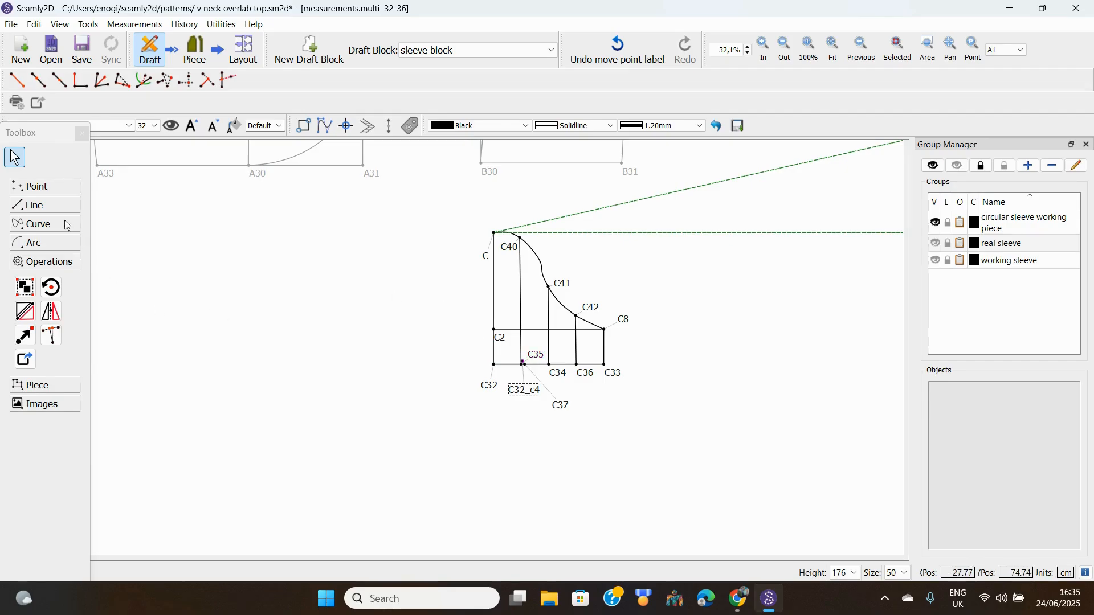
# Step: Draw a line from sleeve cap point C to the rotated hem point C32_c4
pyautogui.click(48, 205)
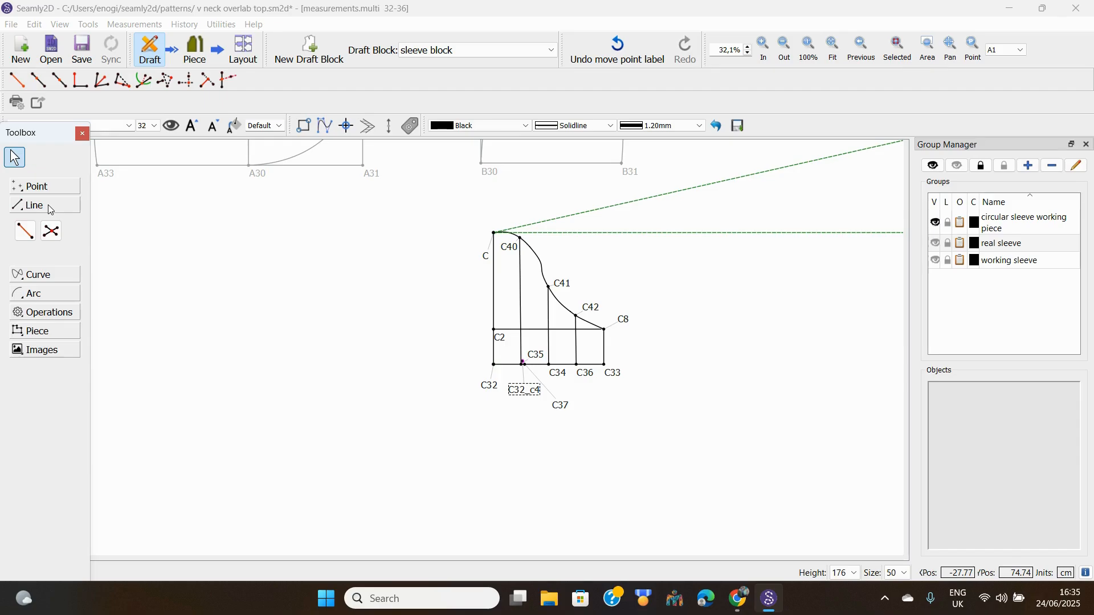
pyautogui.click(222, 275)
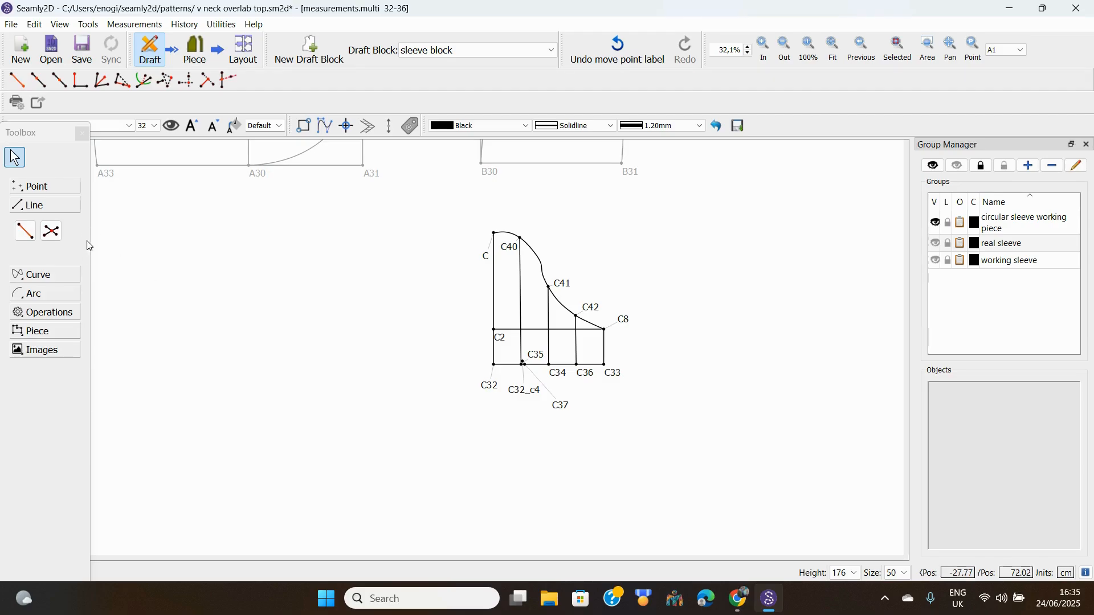
pyautogui.click(25, 231)
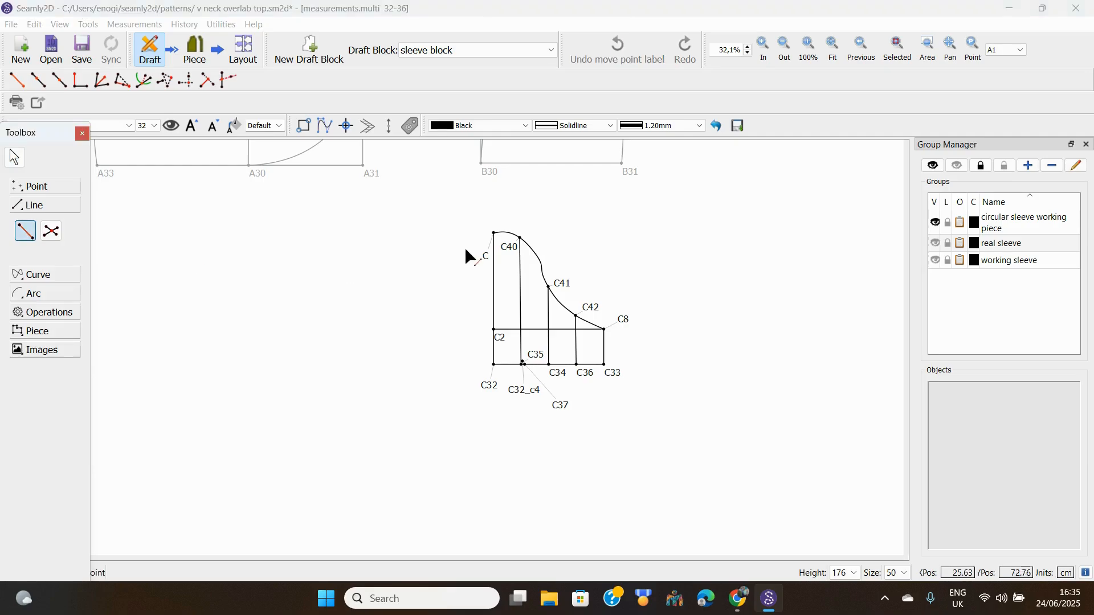
pyautogui.click(487, 261)
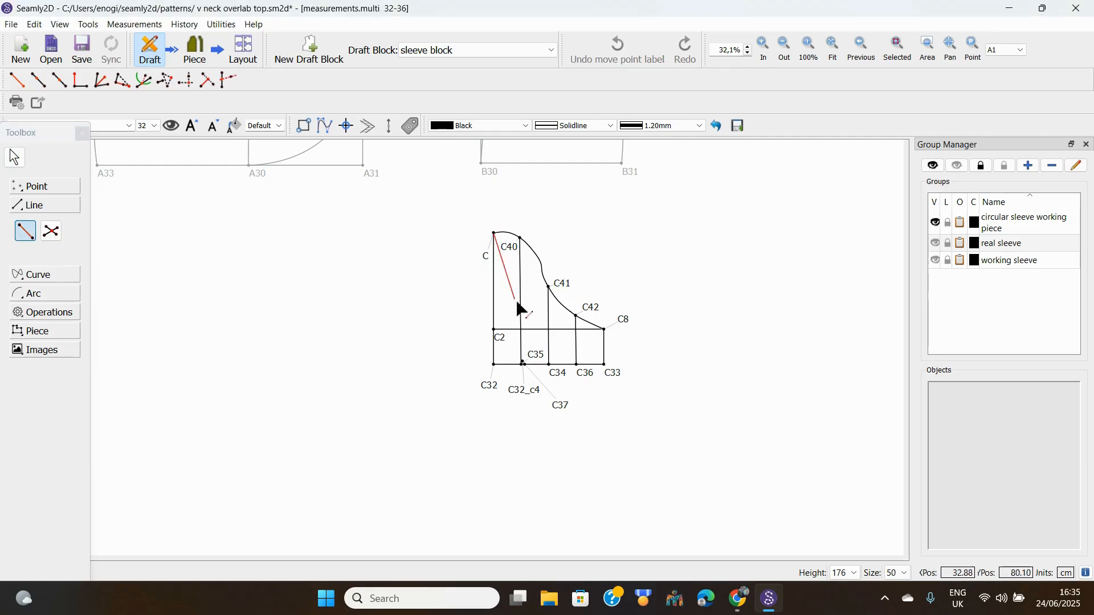
pyautogui.click(524, 392)
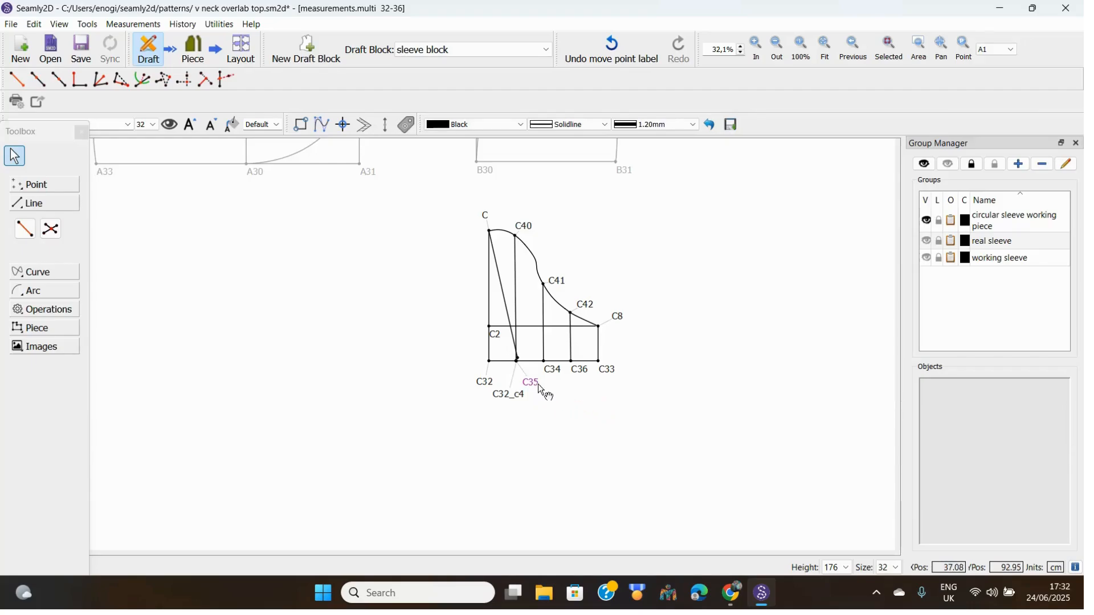
# Step: Add an On Line point C37 on the sleeve hem, 9 cm from C35 toward C33
pyautogui.moveTo(548, 380)
pyautogui.click(35, 183)
pyautogui.click(37, 185)
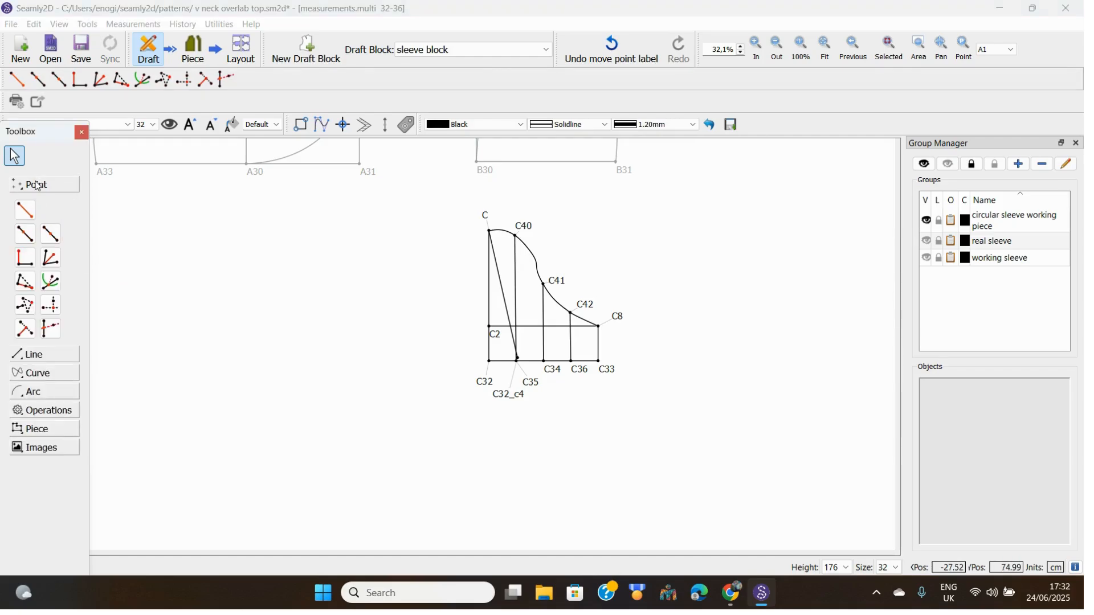
pyautogui.click(25, 234)
pyautogui.click(531, 383)
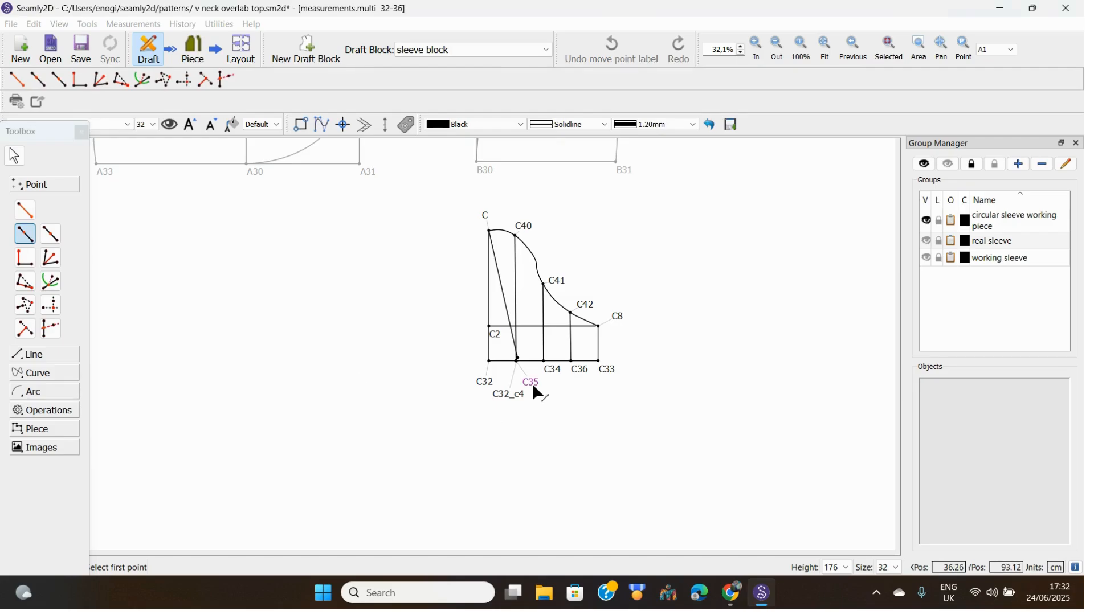
pyautogui.click(603, 368)
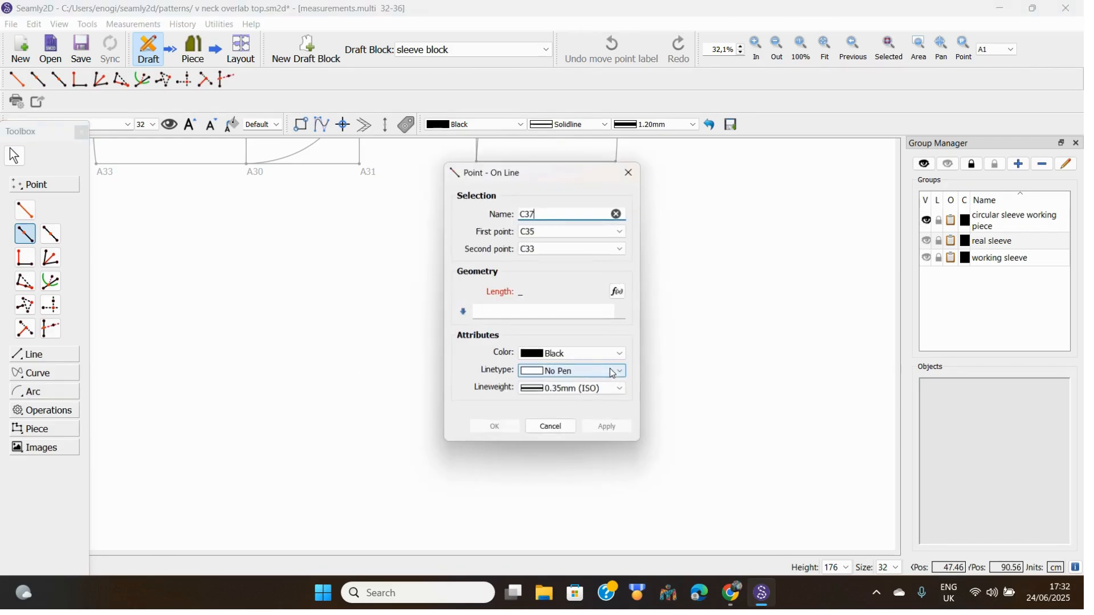
pyautogui.click(502, 315)
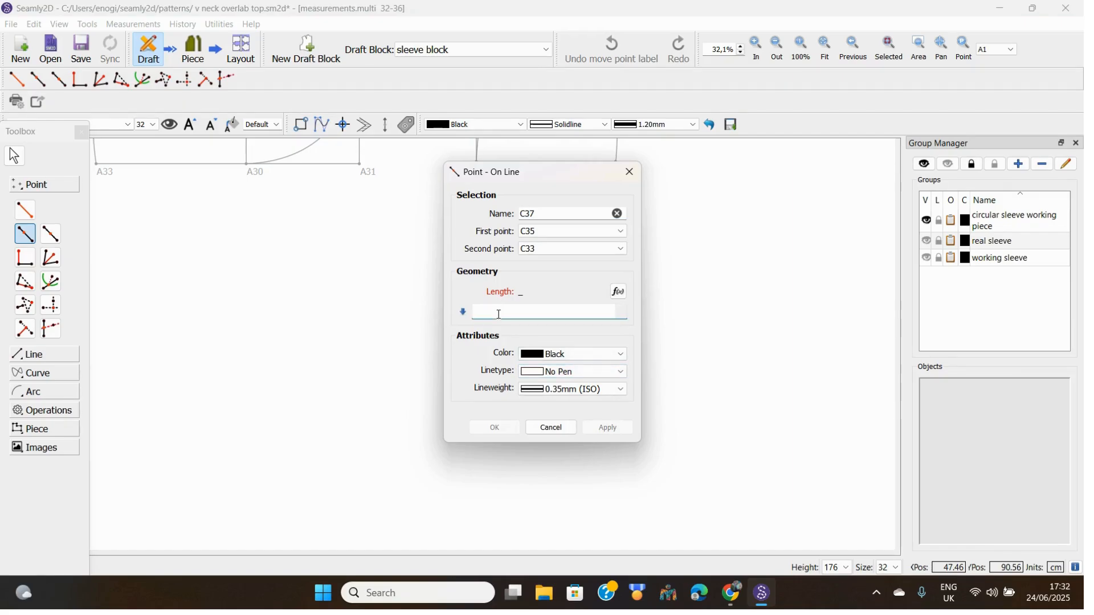
pyautogui.write('9')
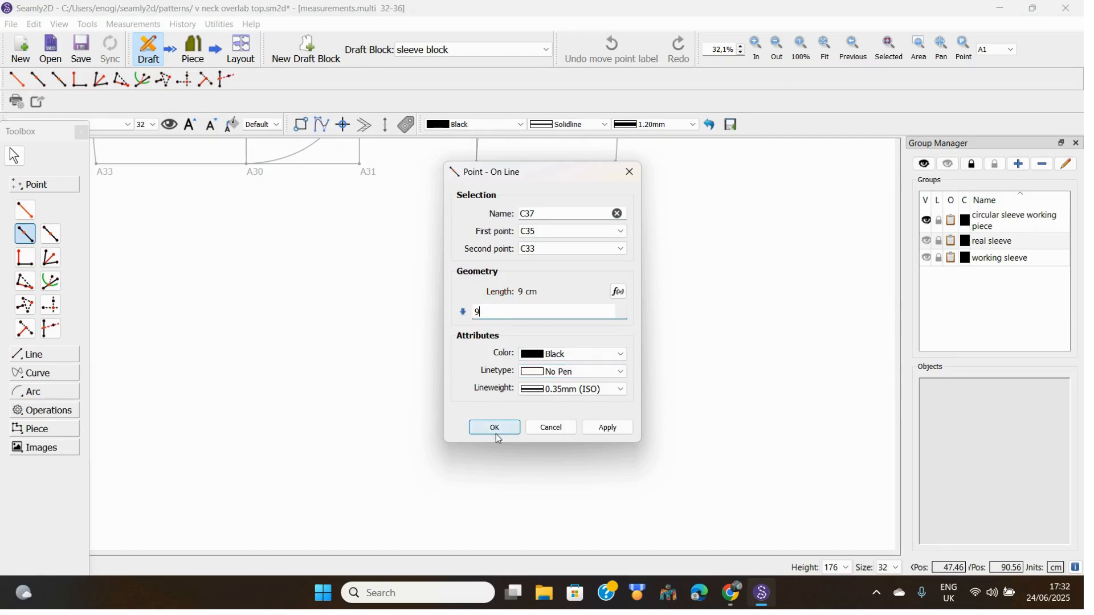
pyautogui.click(617, 436)
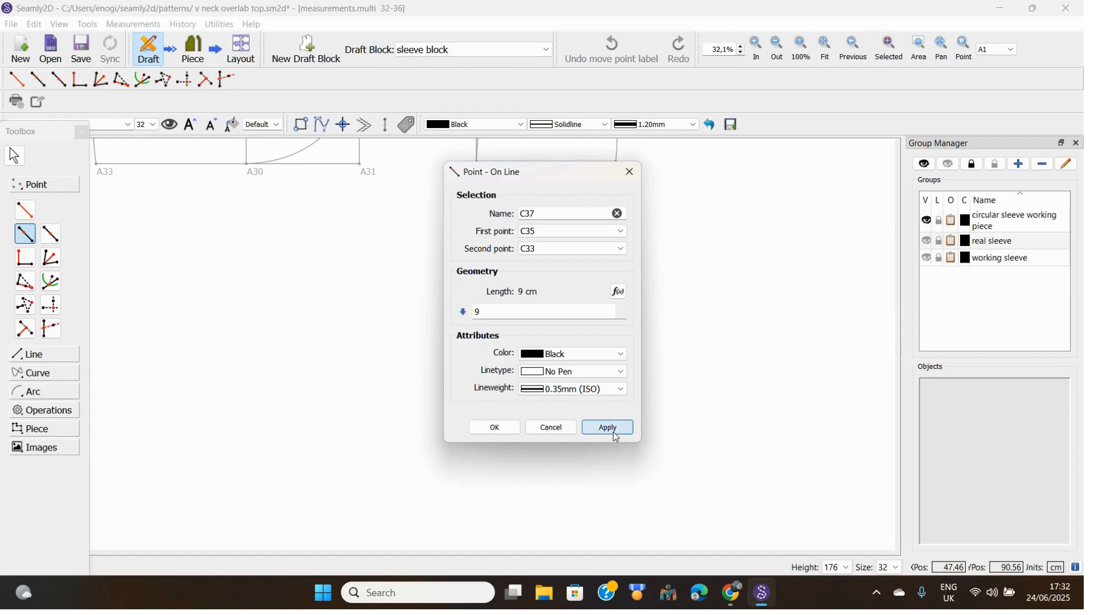
pyautogui.click(506, 431)
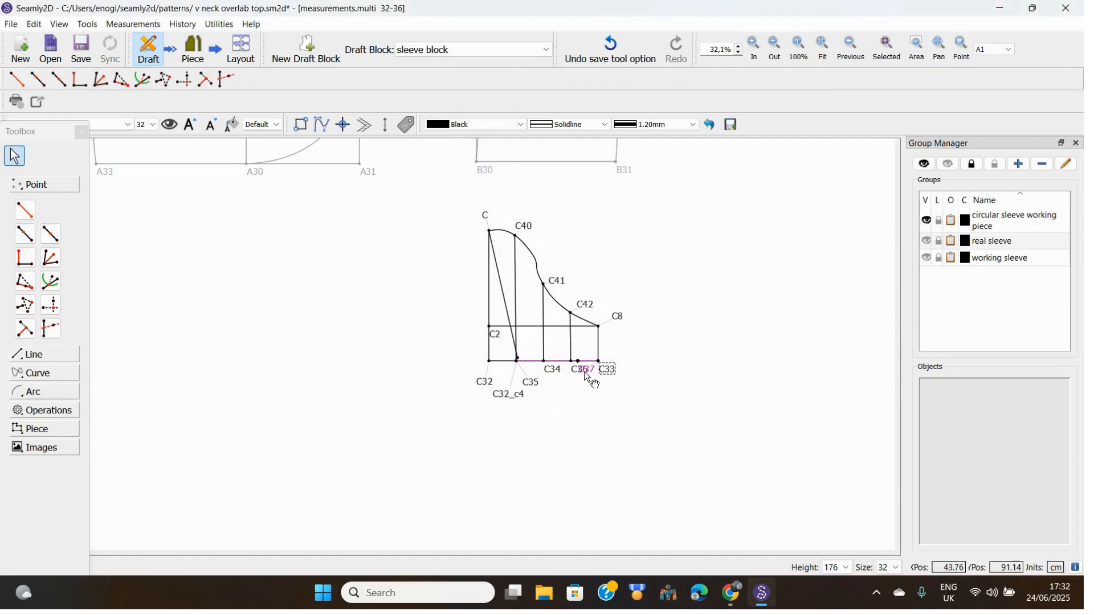
# Step: Move the C37 label above the hem line and the C36 label clear below it
pyautogui.moveTo(587, 371); pyautogui.dragTo(592, 394)
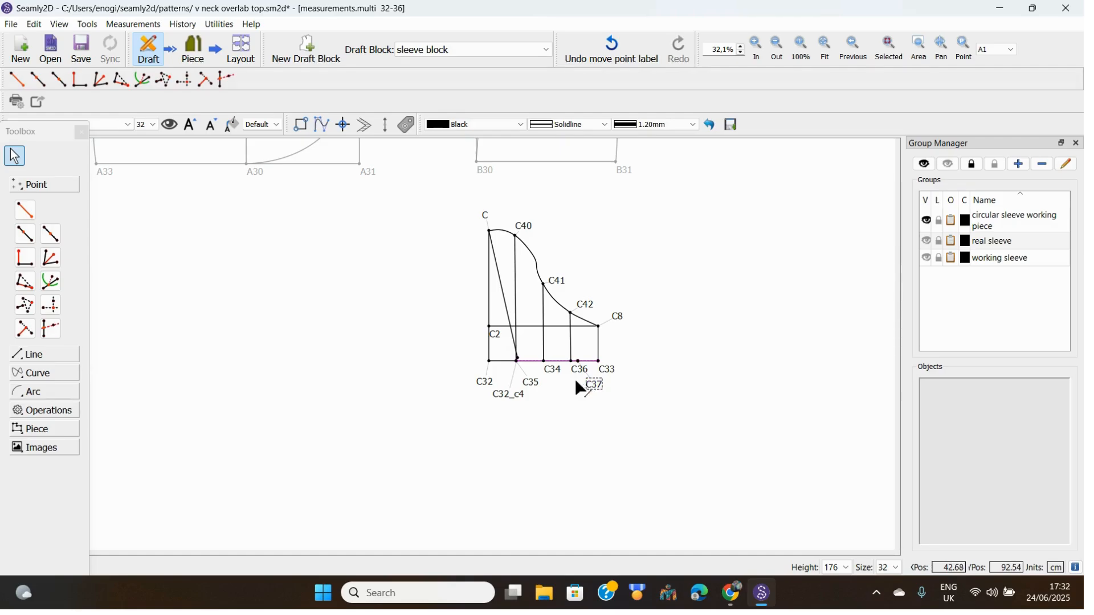
pyautogui.moveTo(582, 376)
pyautogui.moveTo(597, 388); pyautogui.dragTo(576, 380)
# Step: Rotate sleeve points C33, C34, C35, C36, C40, C41, C42 and C8 about C by 25,5318° with suffix _c5
pyautogui.moveTo(533, 388)
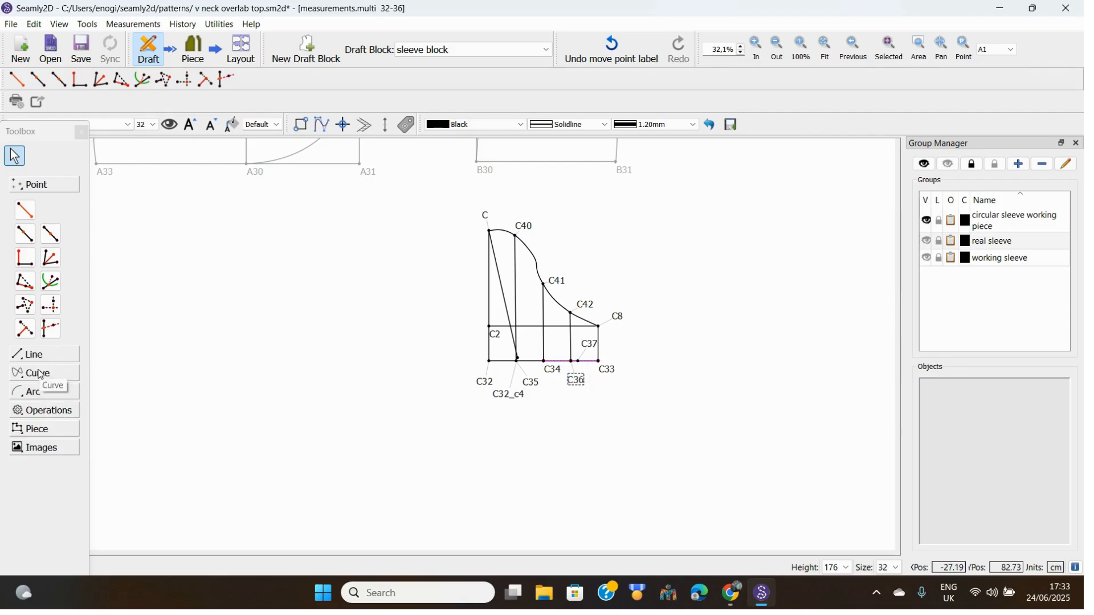
pyautogui.click(43, 410)
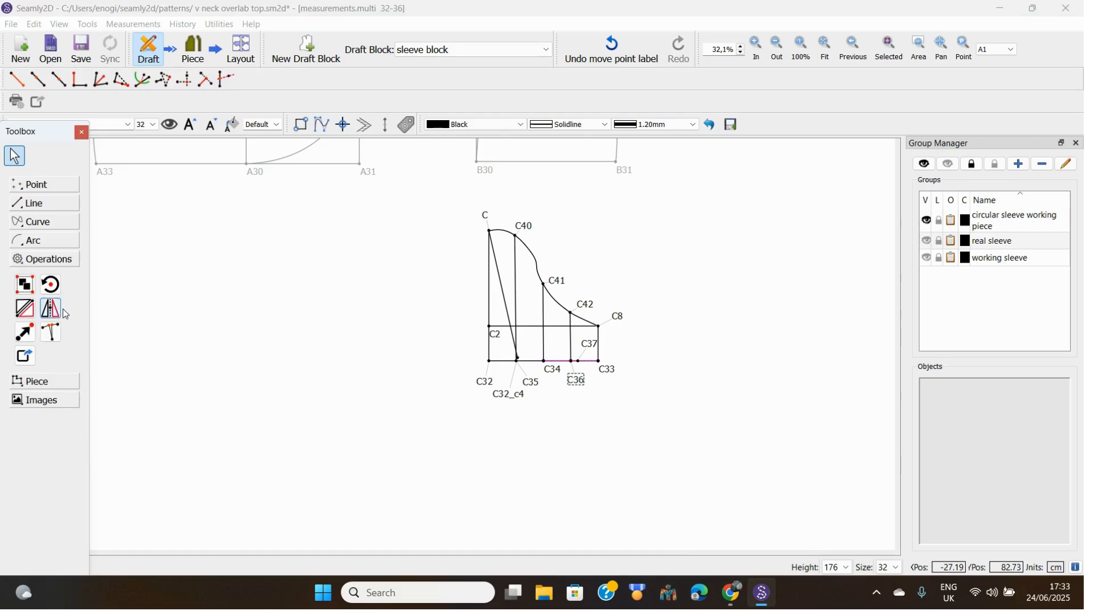
pyautogui.click(52, 287)
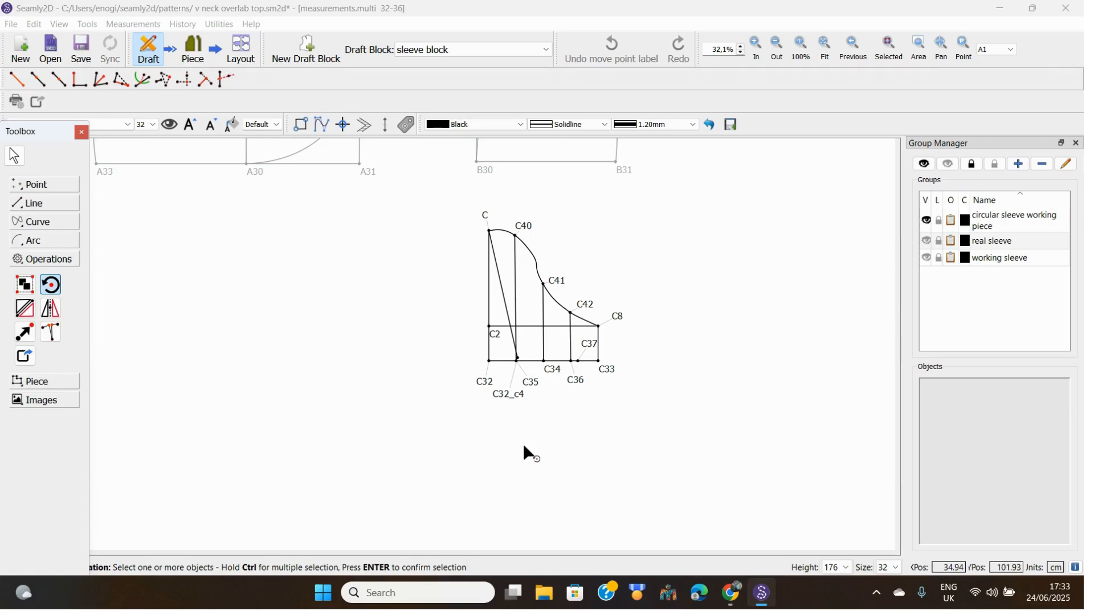
pyautogui.click(532, 385)
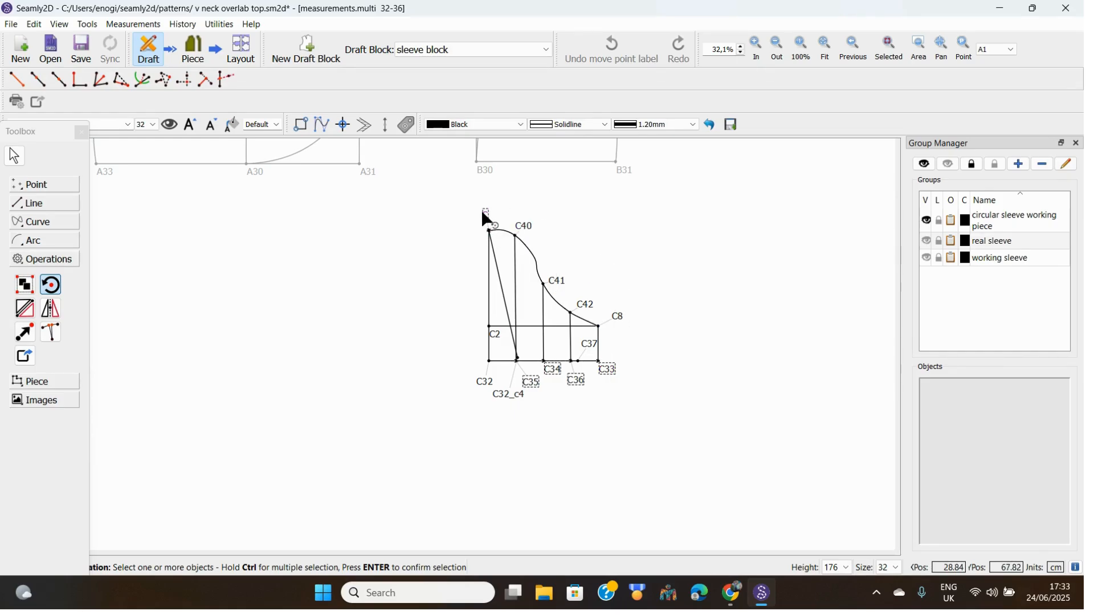
pyautogui.keyDown('ctrl'); pyautogui.click(525, 225); pyautogui.keyUp('ctrl')
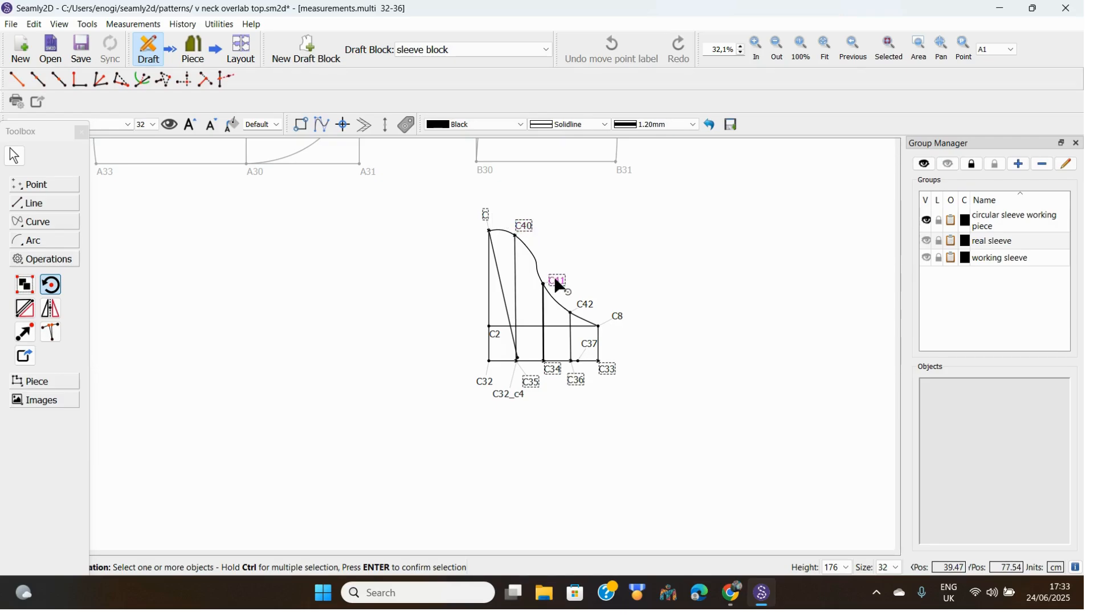
pyautogui.keyDown('ctrl'); pyautogui.click(585, 304); pyautogui.keyUp('ctrl')
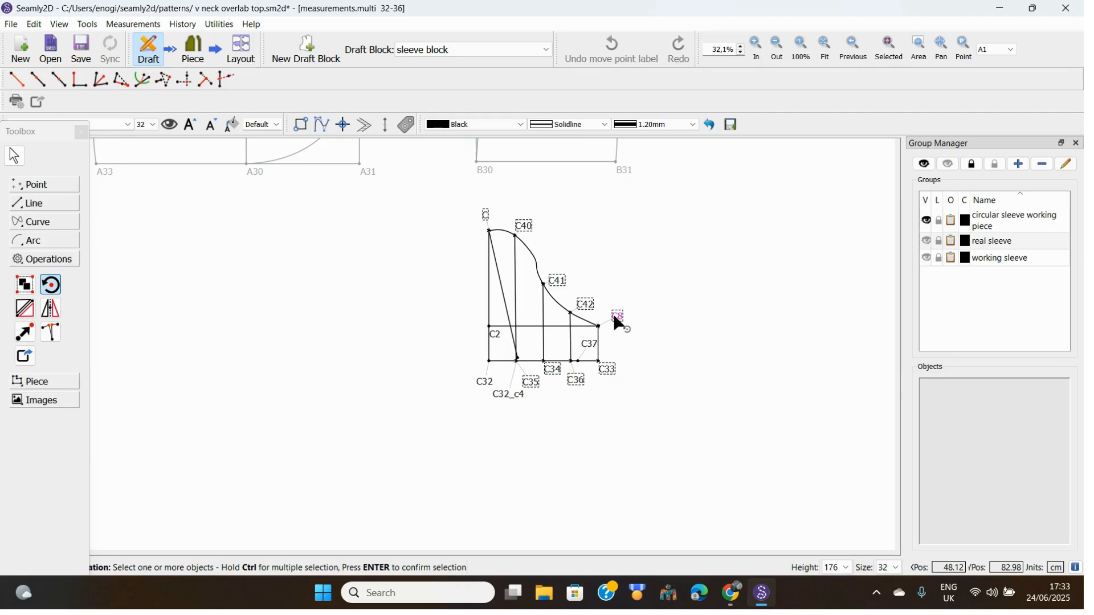
pyautogui.press('Return')
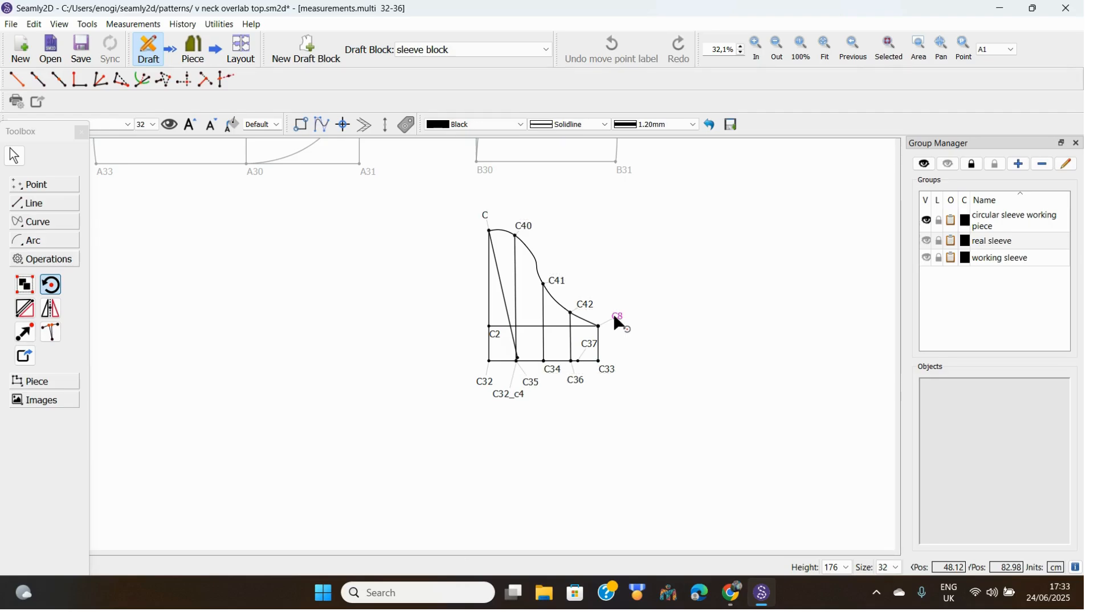
pyautogui.click(488, 228)
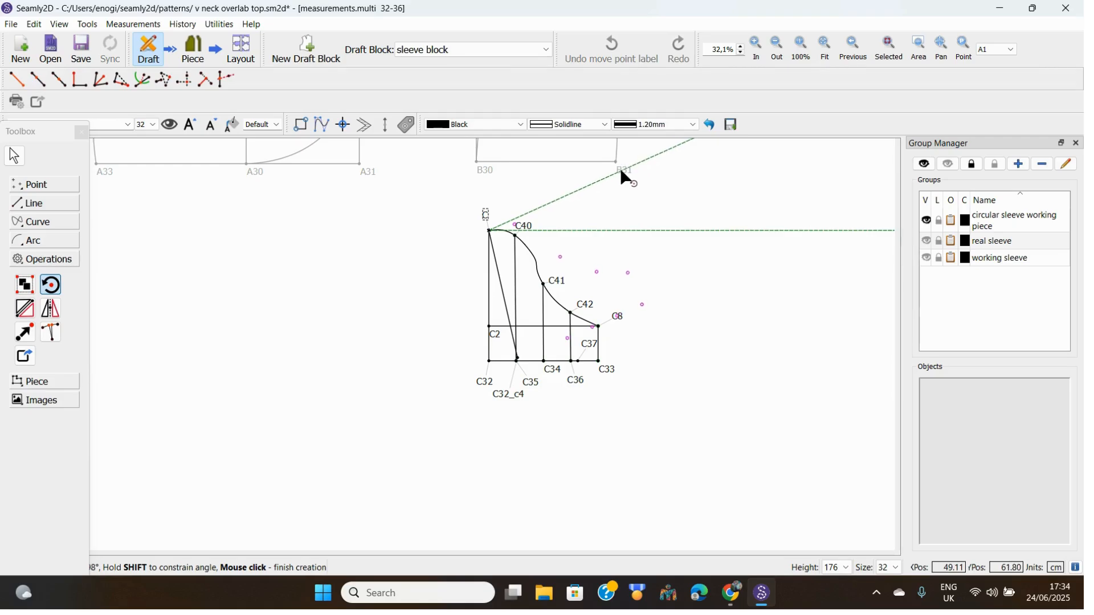
pyautogui.click(627, 163)
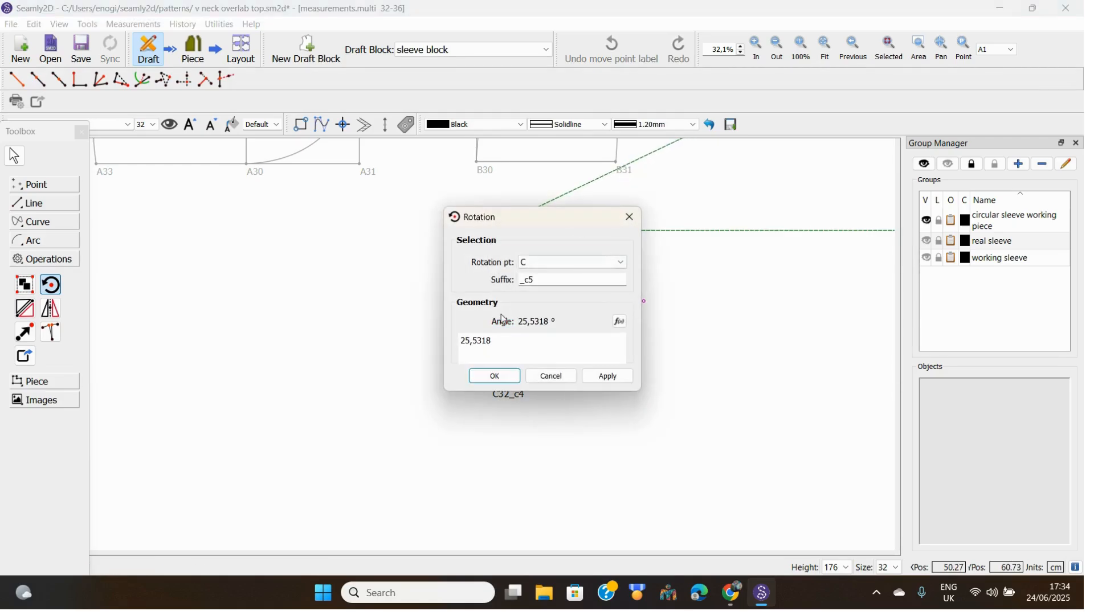
pyautogui.click(496, 379)
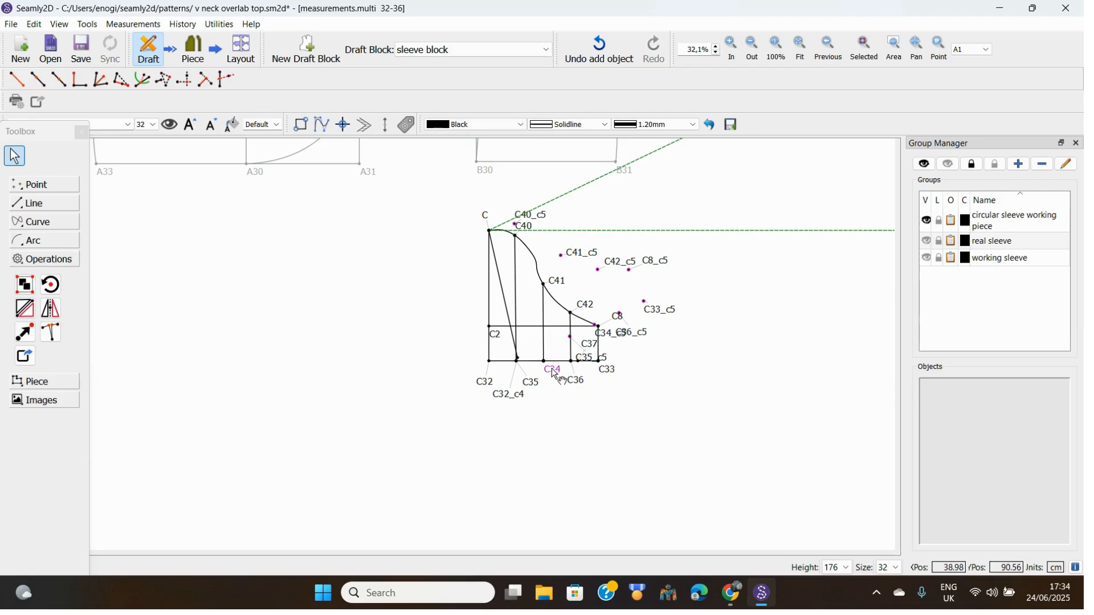
# Step: Add the original hem points C33, C34, C35, C36 and C37 to the real sleeve group
pyautogui.moveTo(539, 391)
pyautogui.click(25, 285)
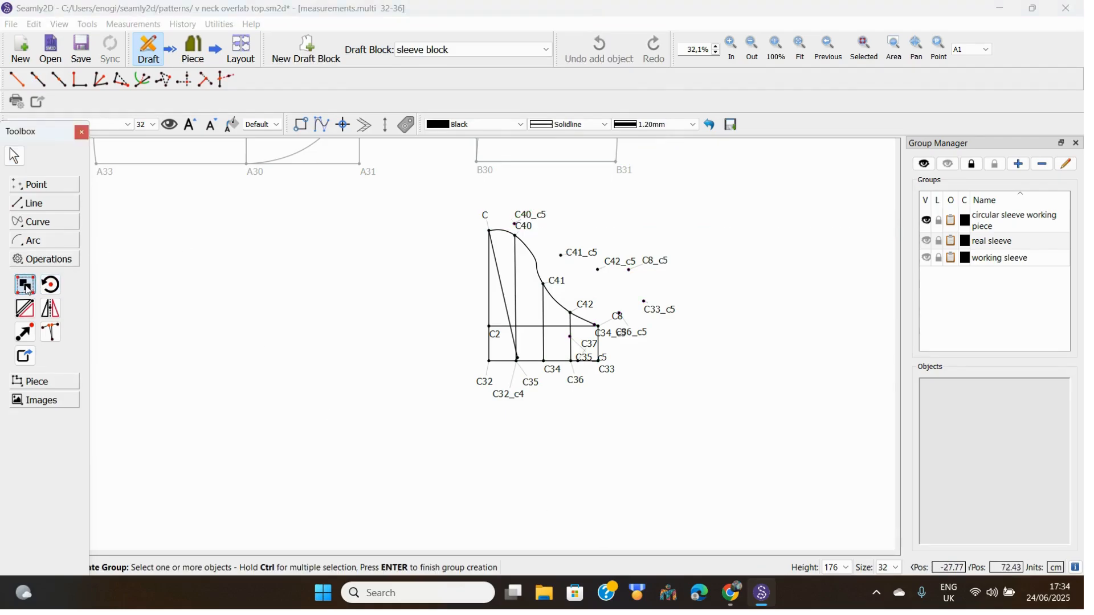
pyautogui.click(533, 383)
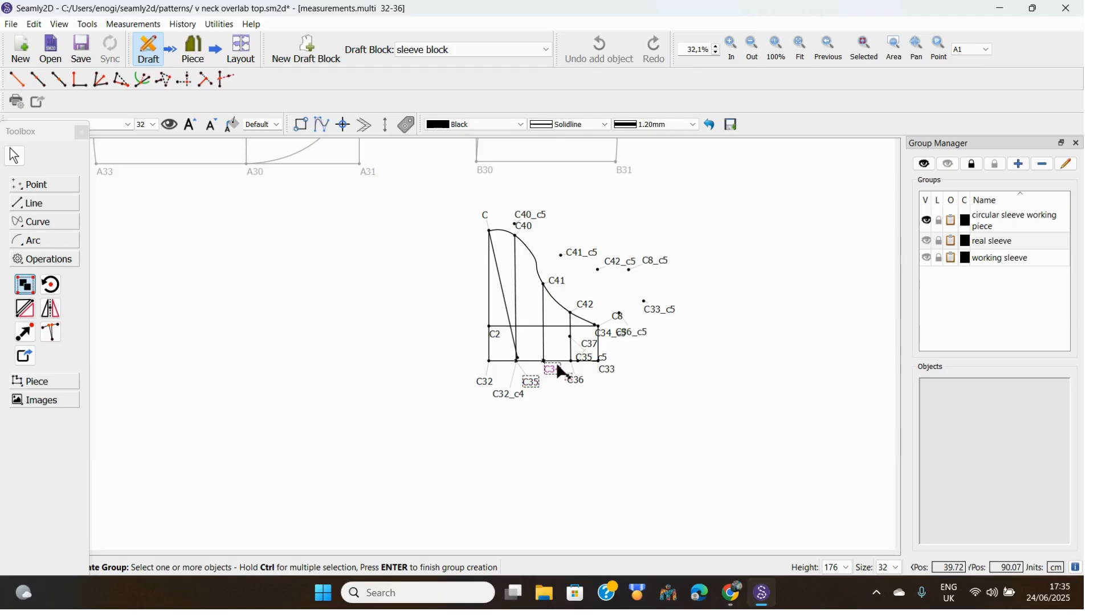
pyautogui.click(561, 370)
pyautogui.click(579, 382)
pyautogui.click(595, 347)
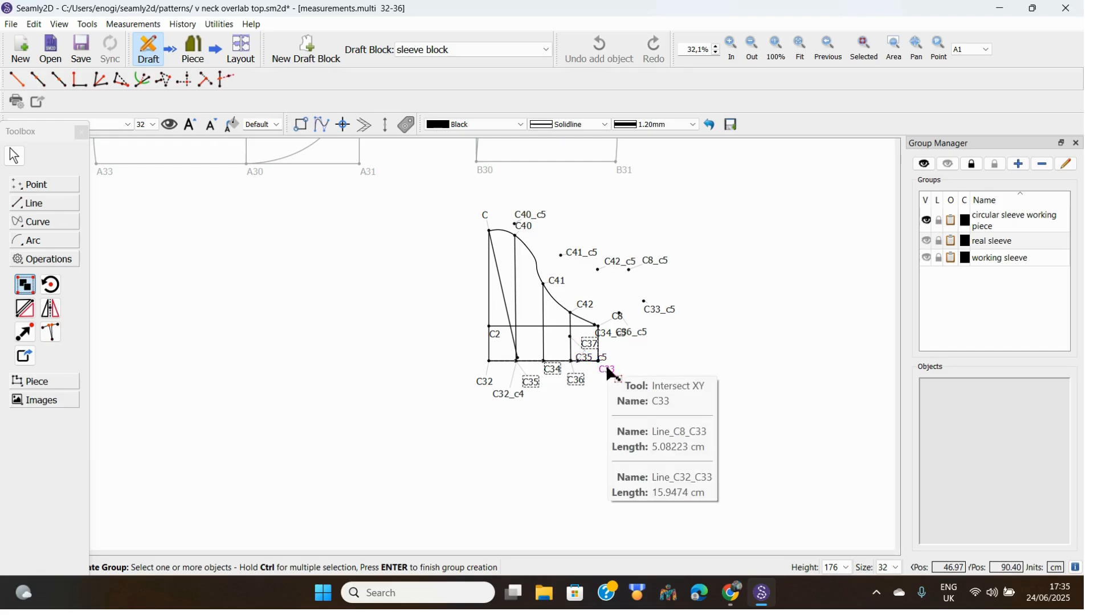
pyautogui.click(611, 376)
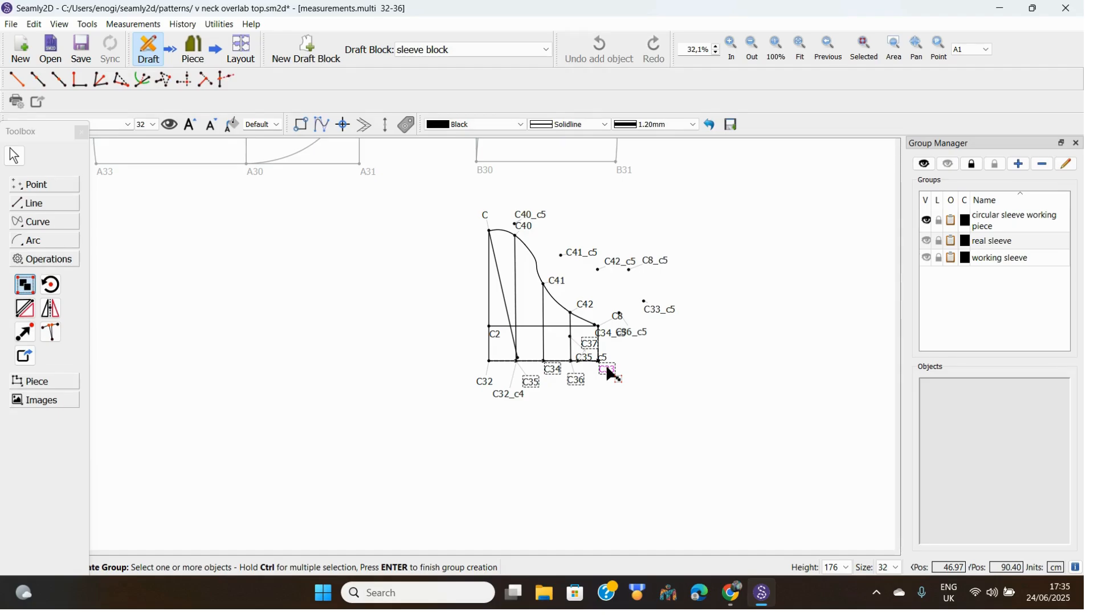
pyautogui.press('Return')
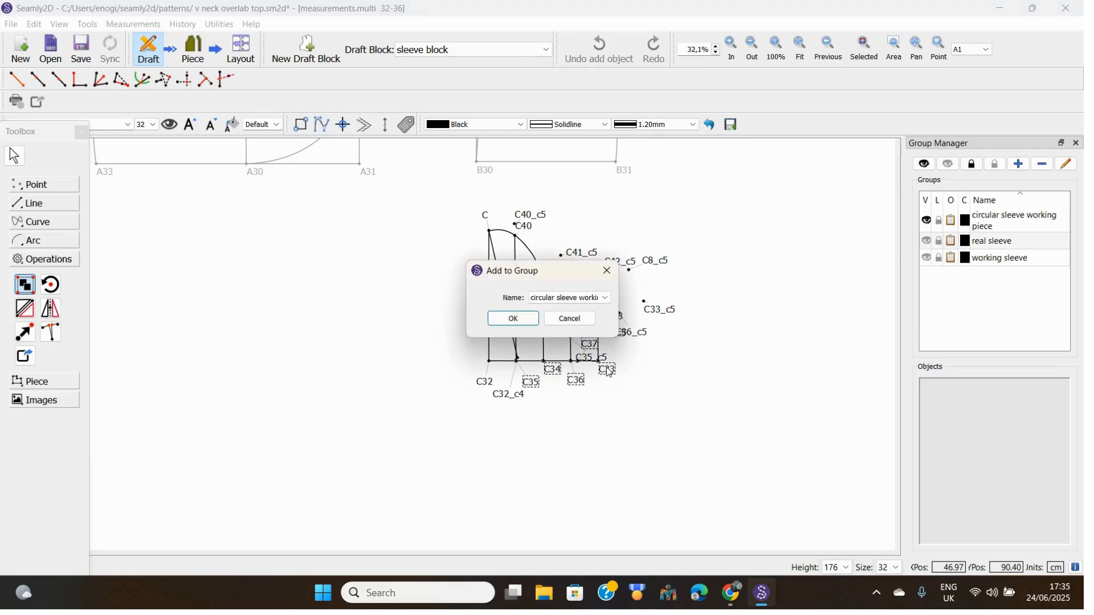
pyautogui.click(605, 299)
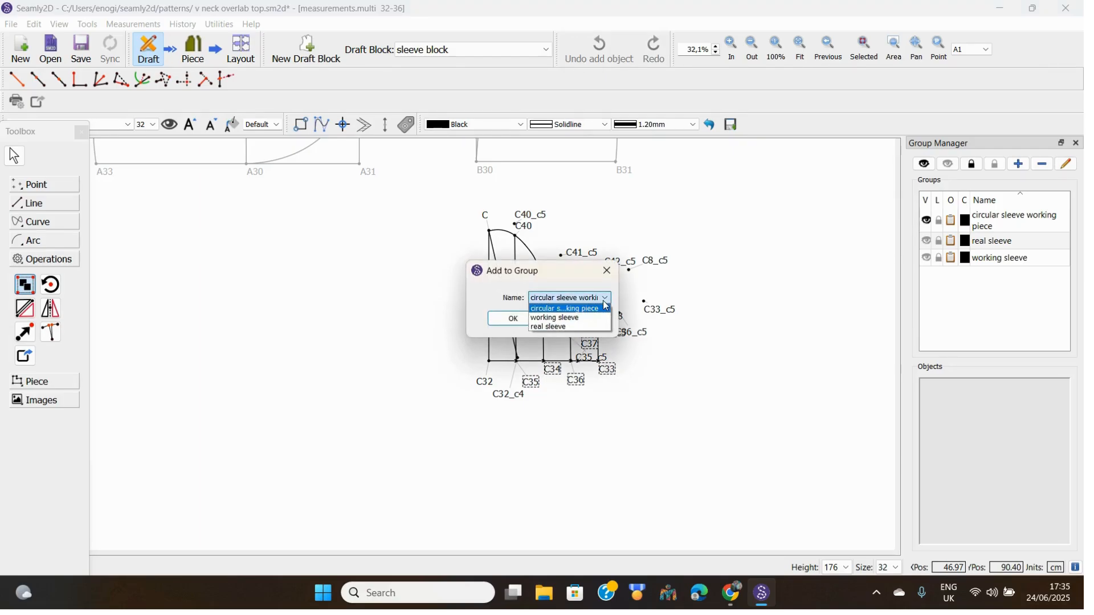
pyautogui.click(588, 330)
pyautogui.click(516, 323)
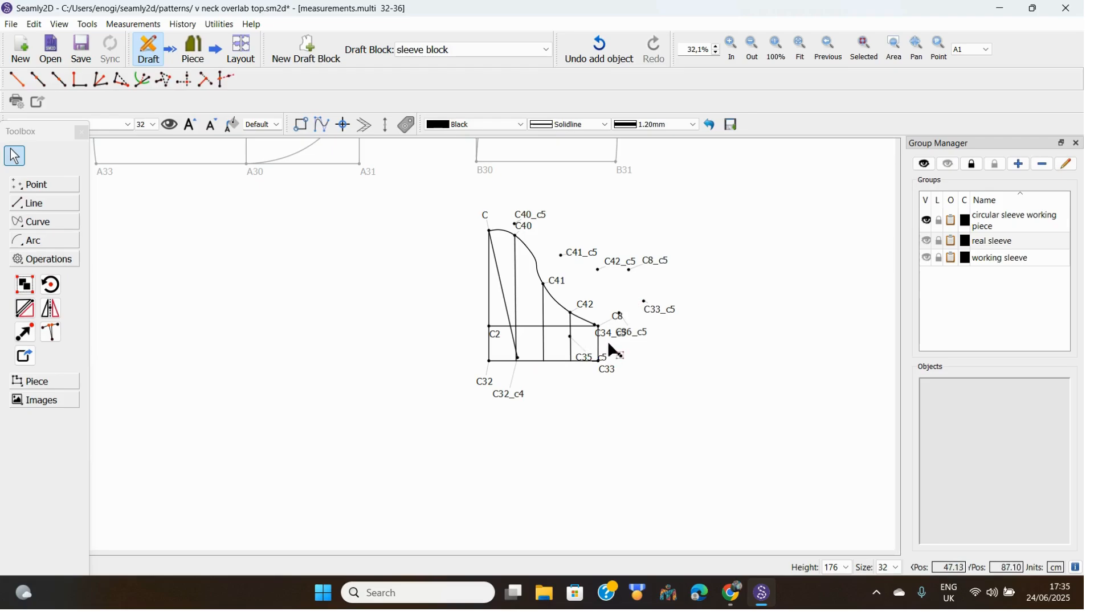
# Step: Move the overlapping C36_c5, C34_c5 and C8 labels apart beside the rotated sleeve points
pyautogui.moveTo(634, 335); pyautogui.dragTo(651, 333)
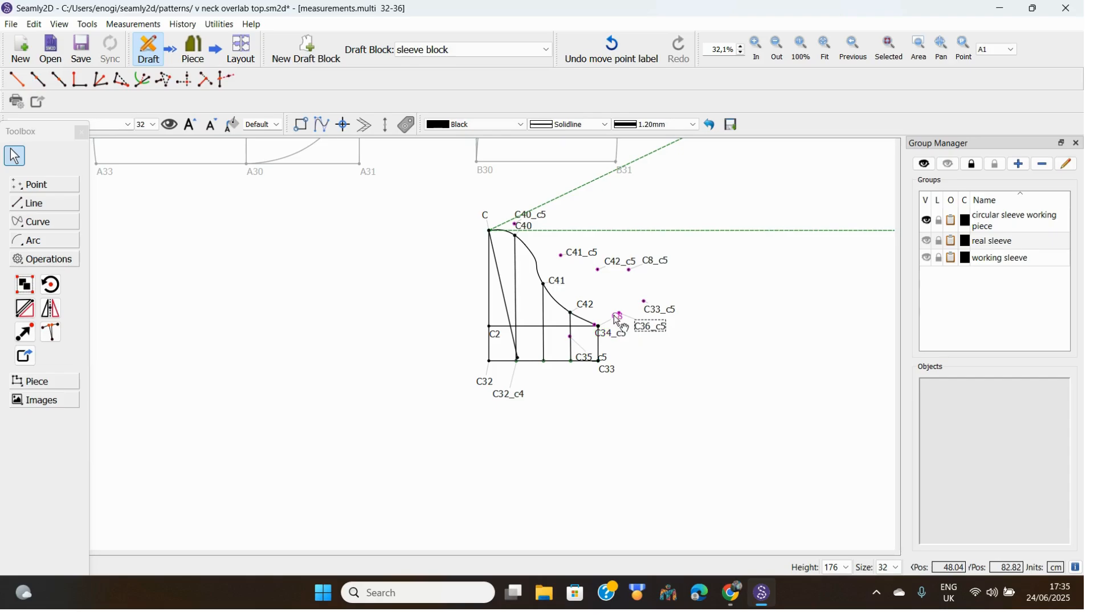
pyautogui.moveTo(614, 316); pyautogui.dragTo(632, 346)
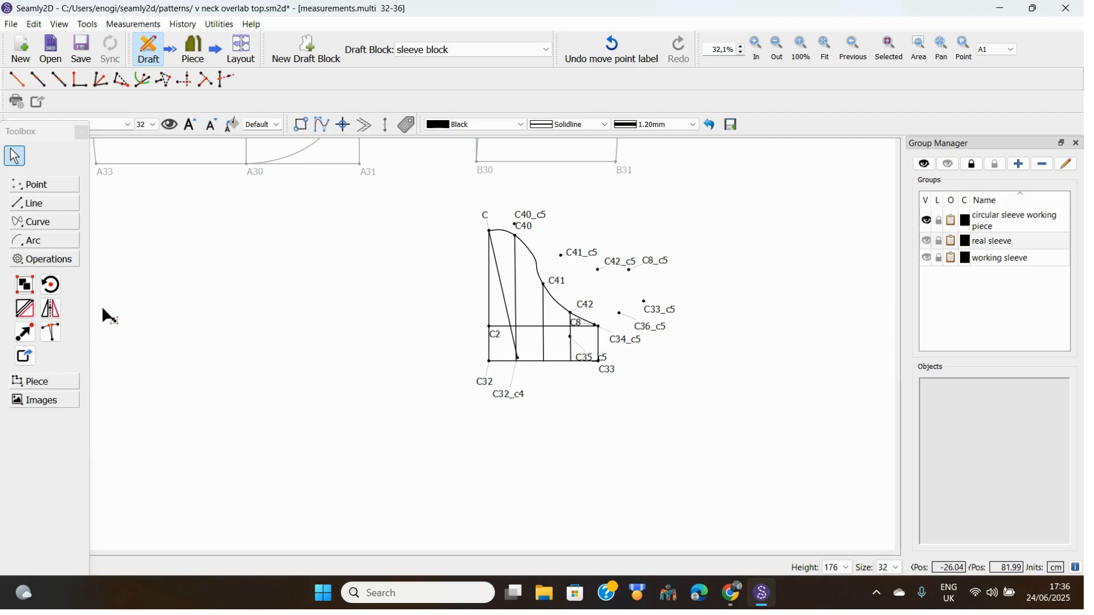
# Step: Draw the spread sleeve cap as a spline path through C, C40_c5, C41_c5, C42_c5 and C8_c5
pyautogui.click(42, 223)
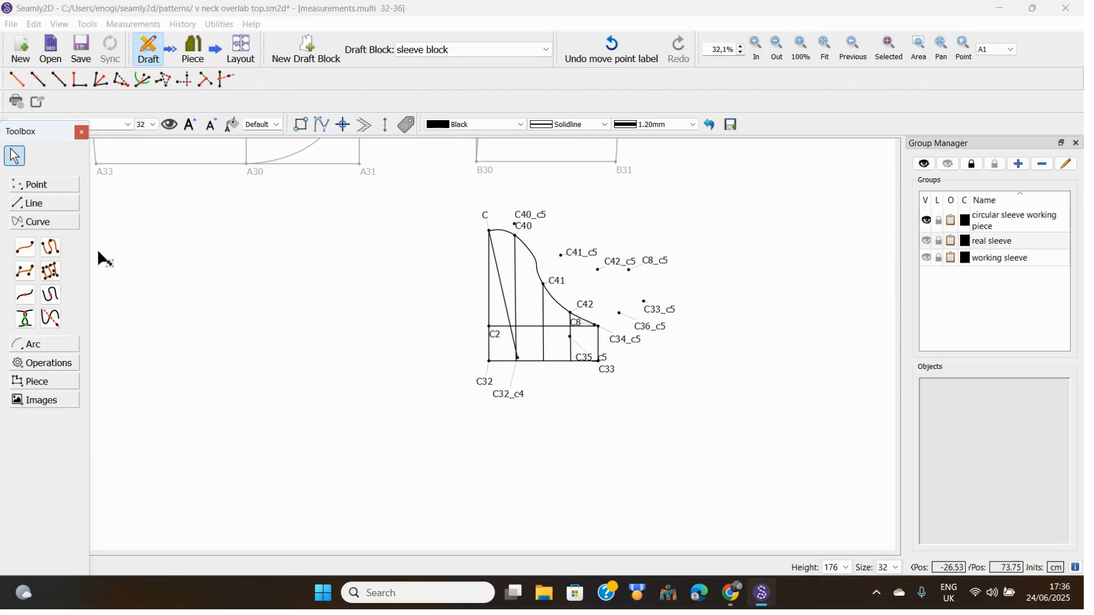
pyautogui.click(51, 247)
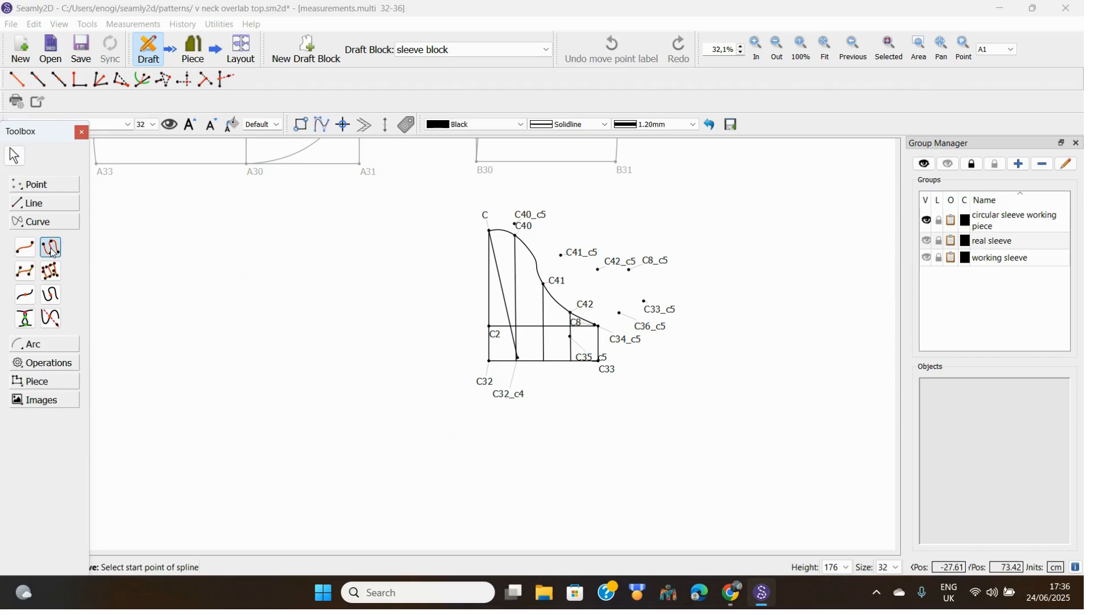
pyautogui.click(487, 215)
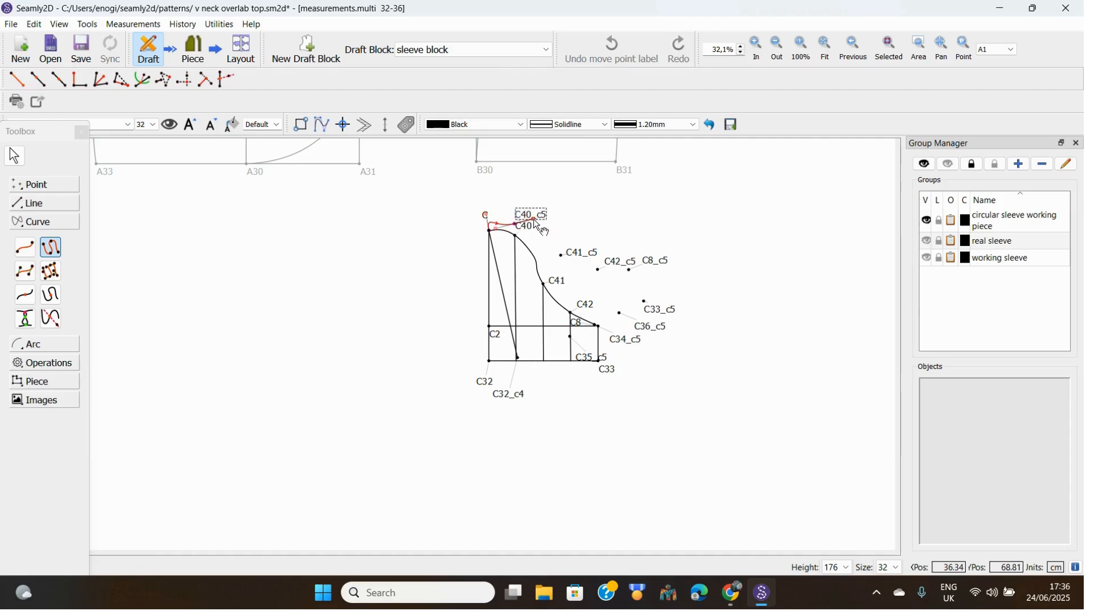
pyautogui.click(536, 220)
pyautogui.click(564, 256)
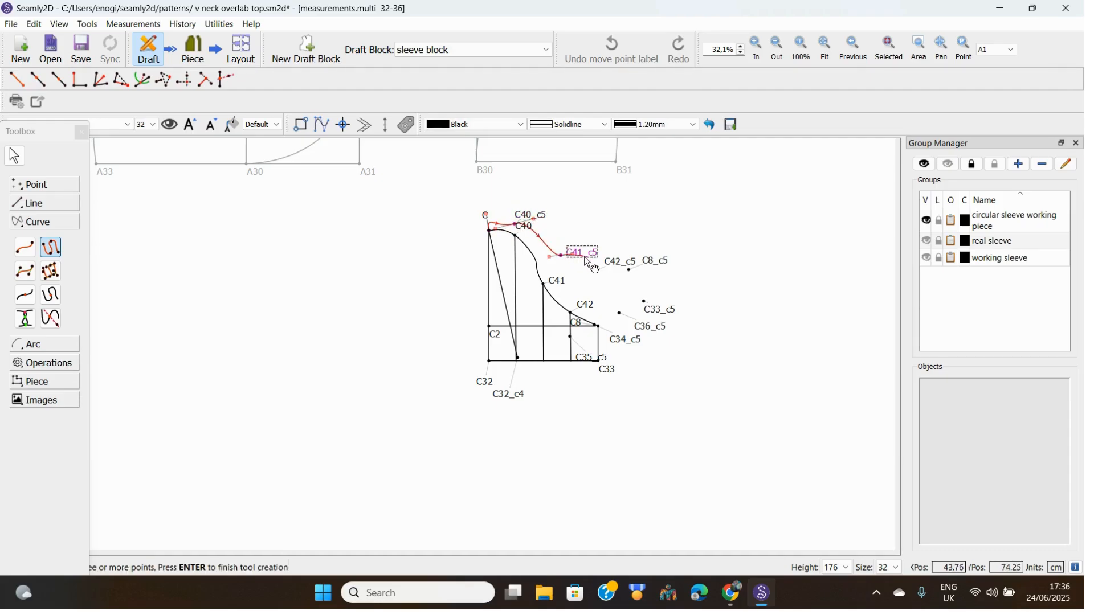
pyautogui.click(612, 262)
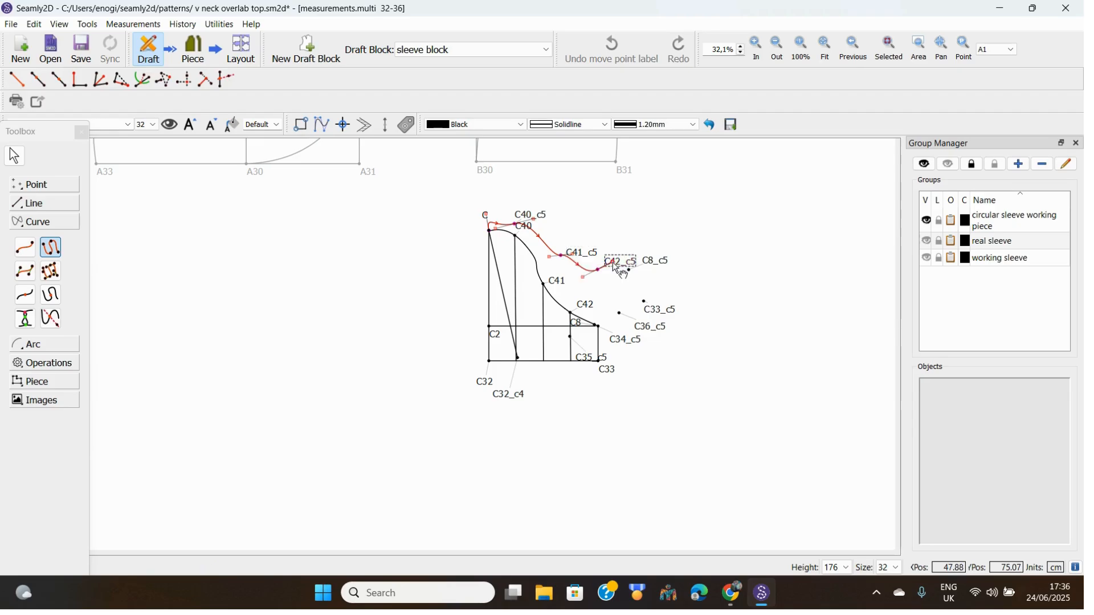
pyautogui.click(655, 261)
pyautogui.press('Return')
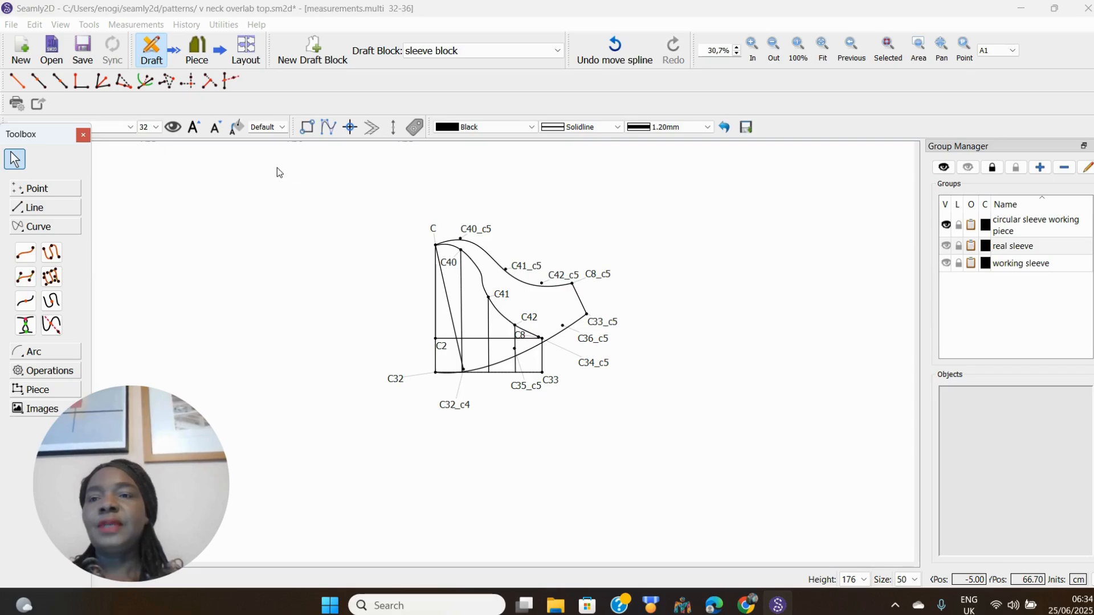
# Step: Show the pattern pieces and move the circular sleeve piece clear of the back bodice piece
pyautogui.click(201, 55)
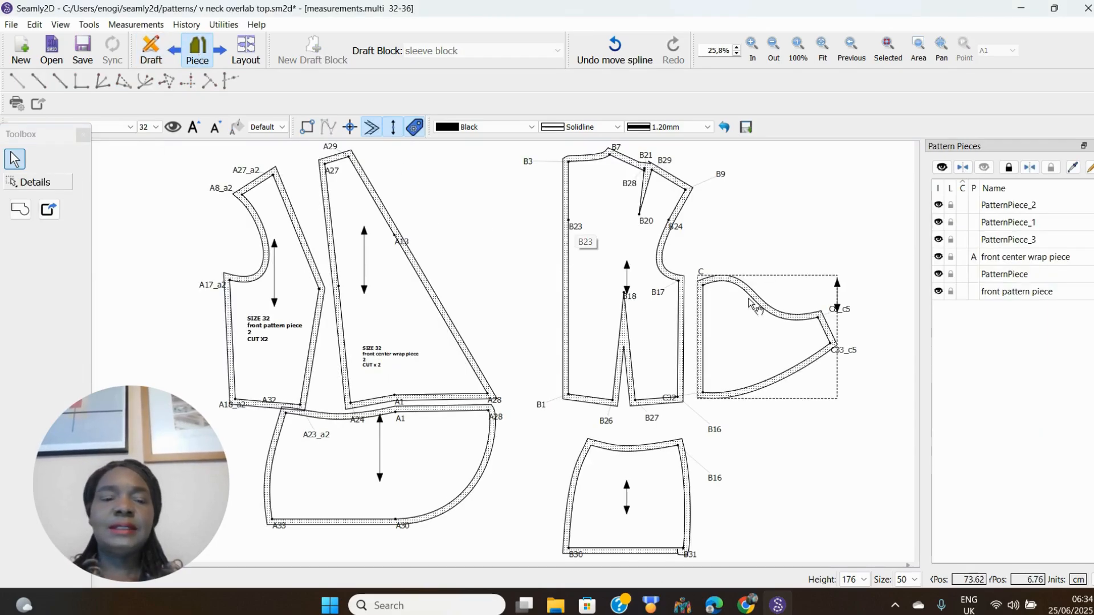
pyautogui.moveTo(764, 324); pyautogui.dragTo(782, 303)
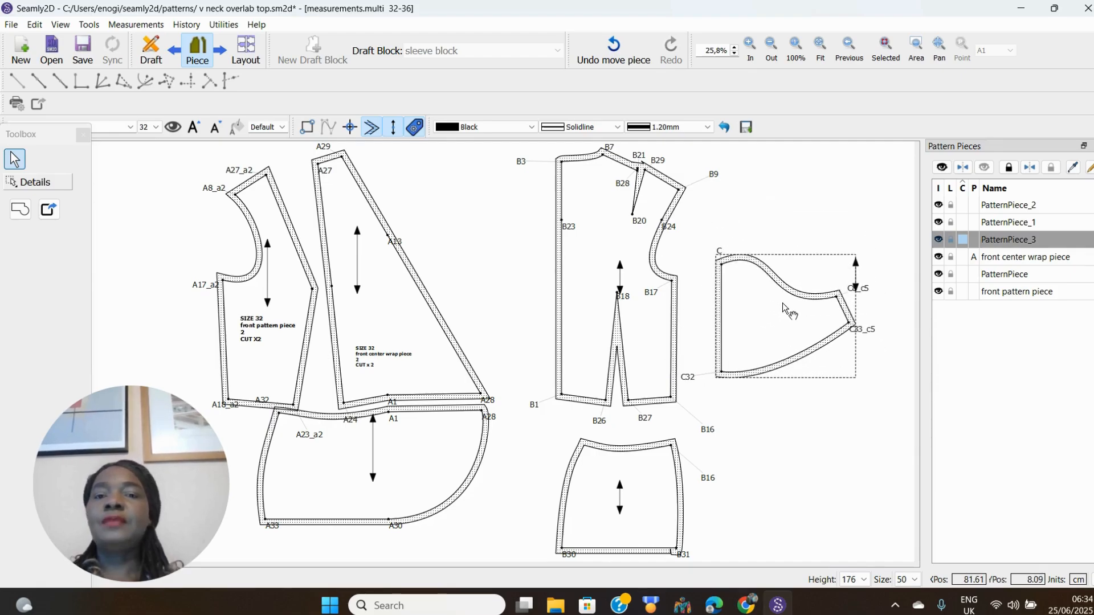